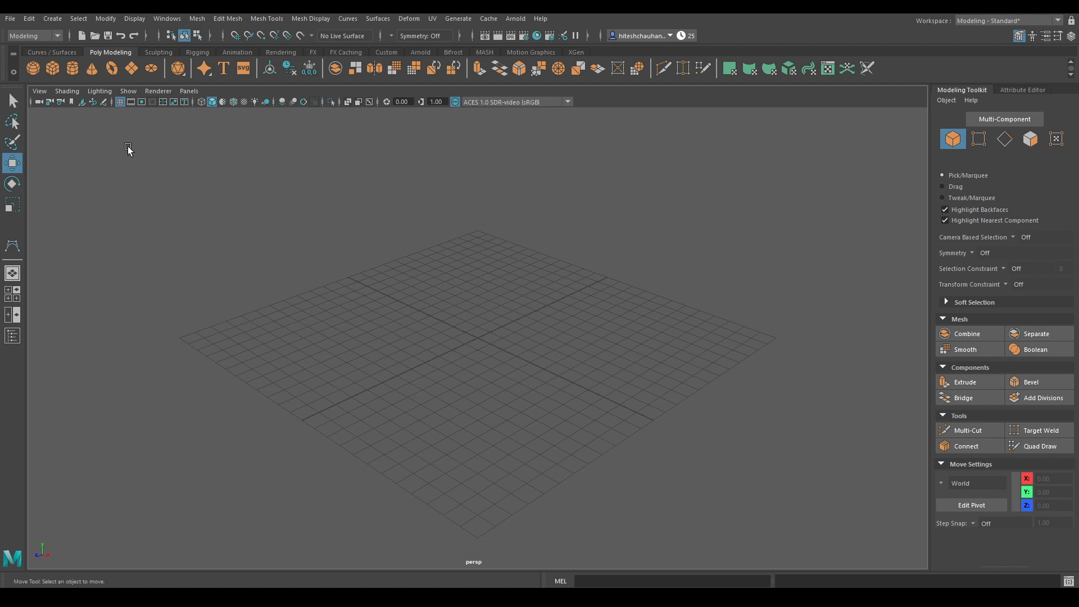
Draw an S-shaped CV curve with five points running across the ground grid and finish it.
left_click(53, 19)
mouse_move(90, 104)
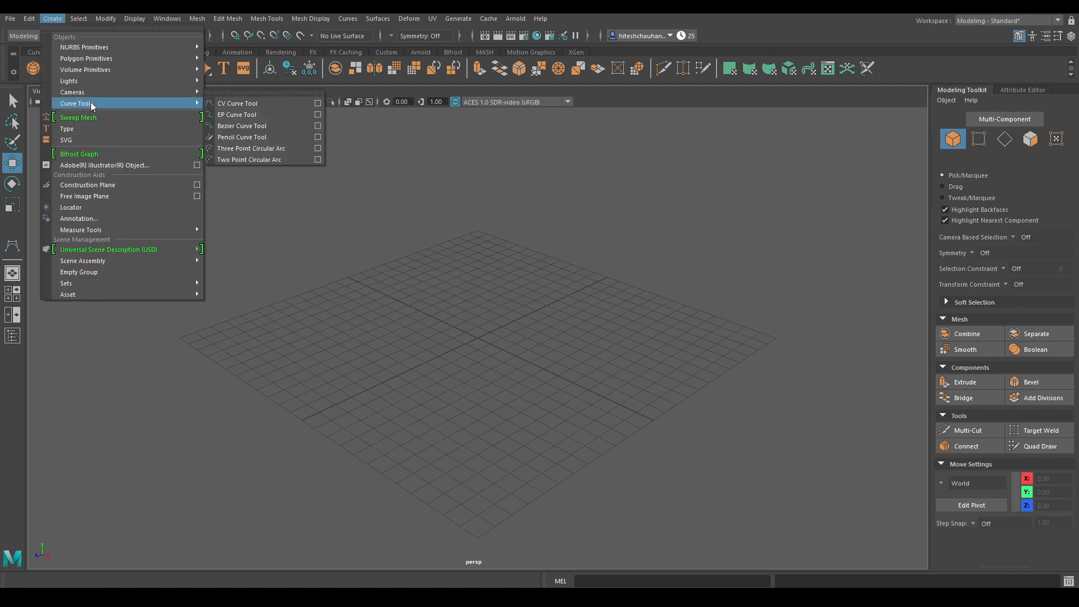
left_click(221, 104)
left_click_drag(467, 321, 508, 250, "alt")
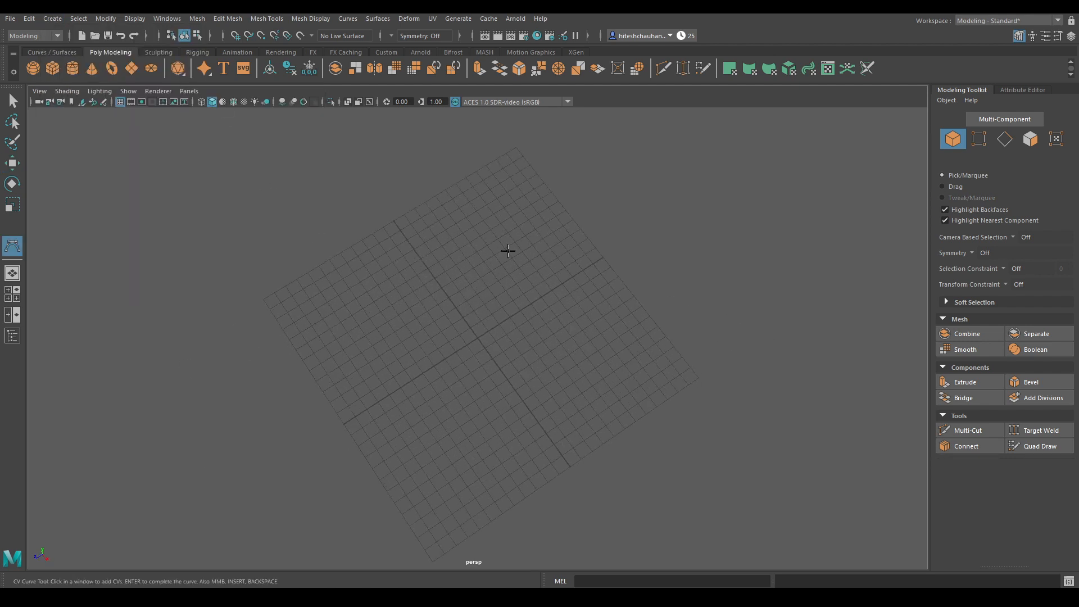
left_click(511, 202)
left_click(409, 270)
left_click(420, 341)
left_click(471, 406)
left_click(569, 484)
left_click_drag(544, 509, 513, 333, "alt")
key("Return")
key("w")
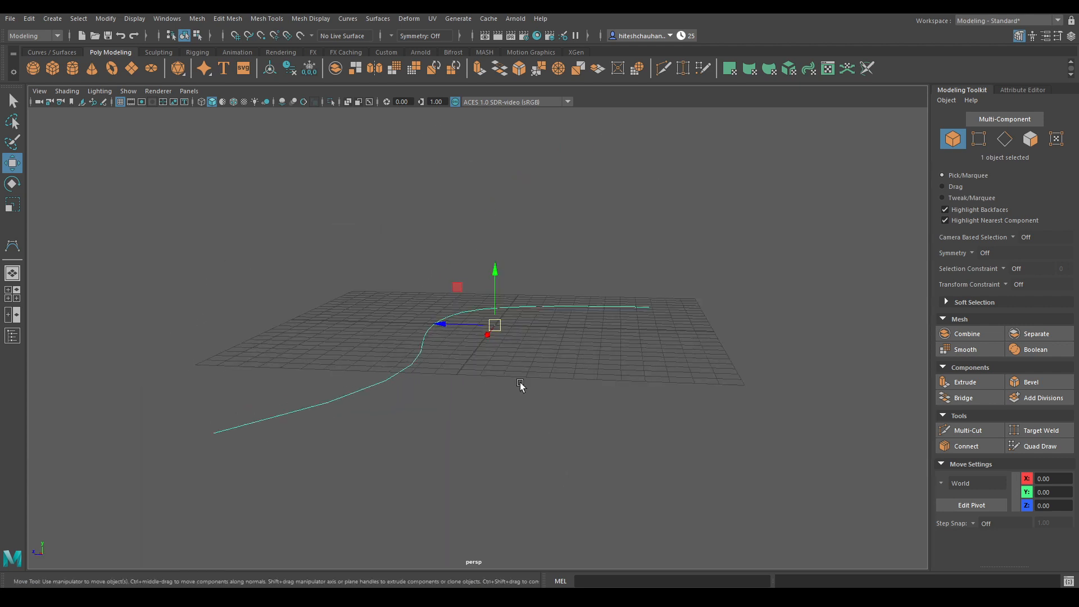
Create a Sweep Mesh from the curve and show the wireframe over the shaded tube.
left_click_drag(521, 386, 540, 365, "alt")
left_click(53, 19)
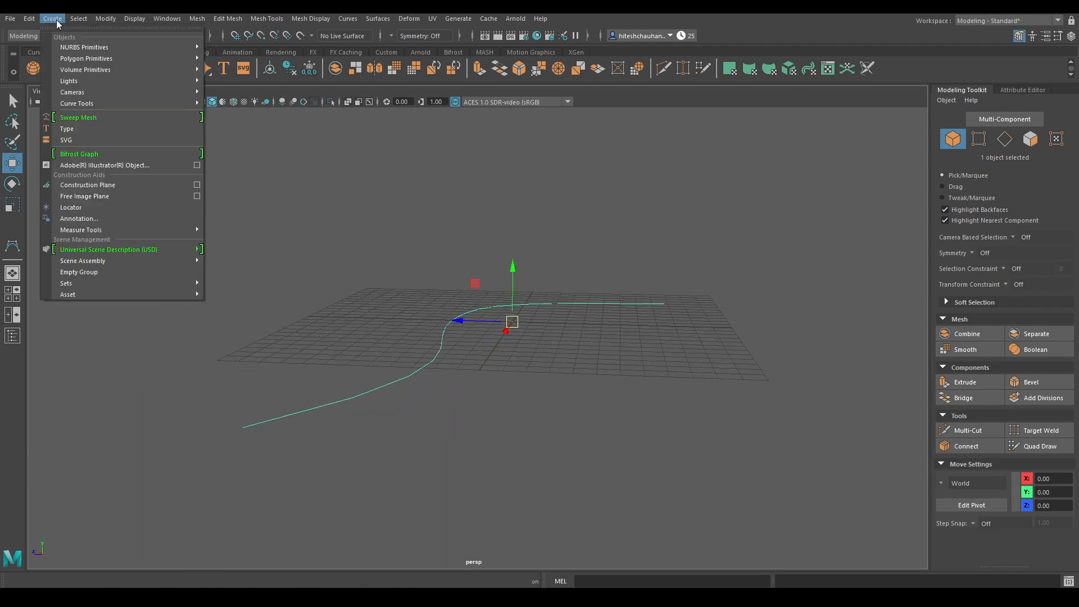
left_click(95, 117)
mouse_move(452, 325)
left_mouse_down("alt")
mouse_move(478, 356)
mouse_move(502, 295)
mouse_move(517, 360)
mouse_move(405, 335)
mouse_move(400, 354)
mouse_move(400, 345)
mouse_move(497, 398)
mouse_move(161, 69)
left_mouse_up("alt")
left_click(234, 101)
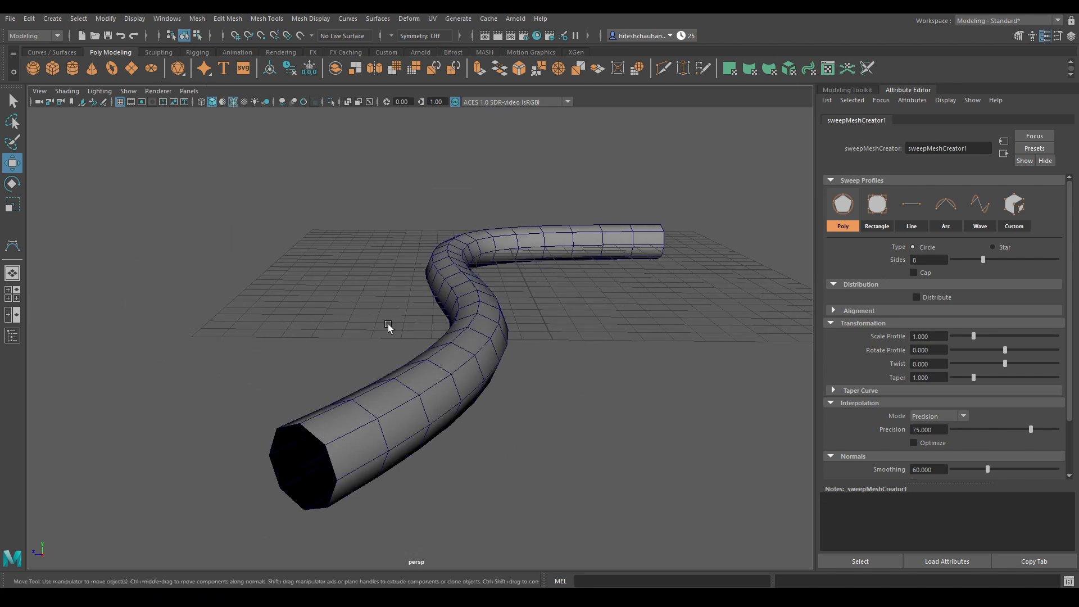
Examine the swept tube from several angles and review the available sweep mesh settings.
mouse_move(388, 325)
left_mouse_down("alt")
mouse_move(390, 219)
mouse_move(376, 323)
mouse_move(463, 328)
mouse_move(494, 285)
mouse_move(544, 352)
left_mouse_up("alt")
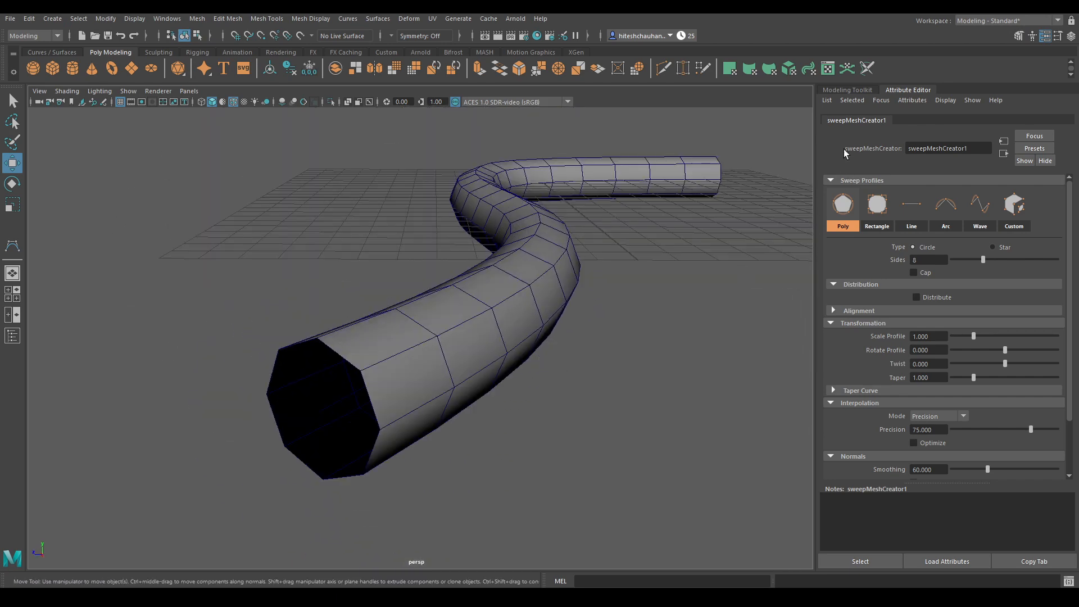
mouse_move(768, 268)
left_mouse_down("alt")
mouse_move(639, 272)
mouse_move(773, 270)
left_mouse_up("alt")
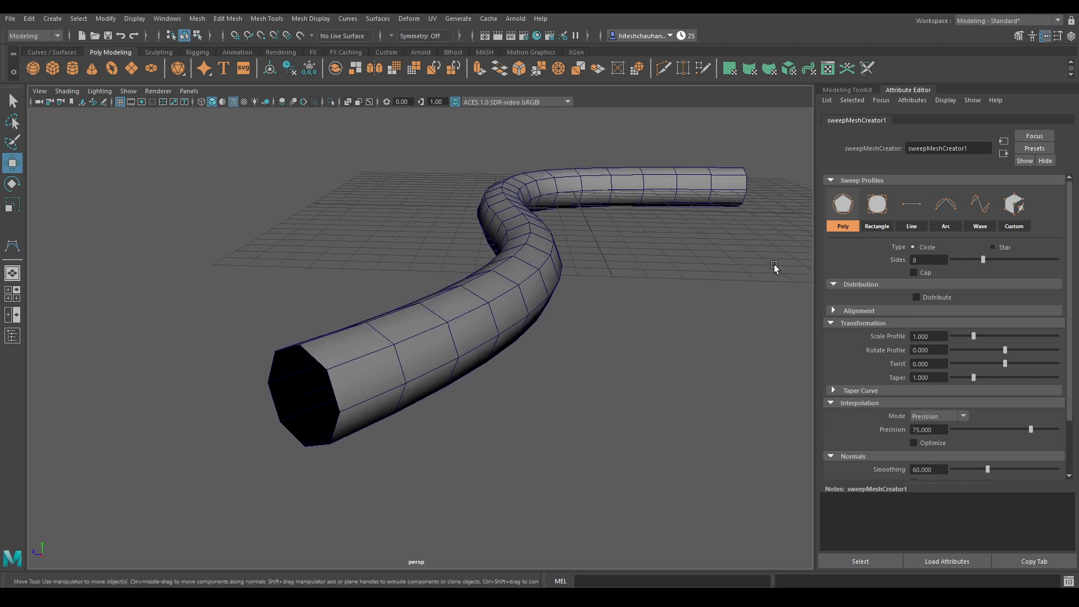
scroll(969, 393, "down", 3)
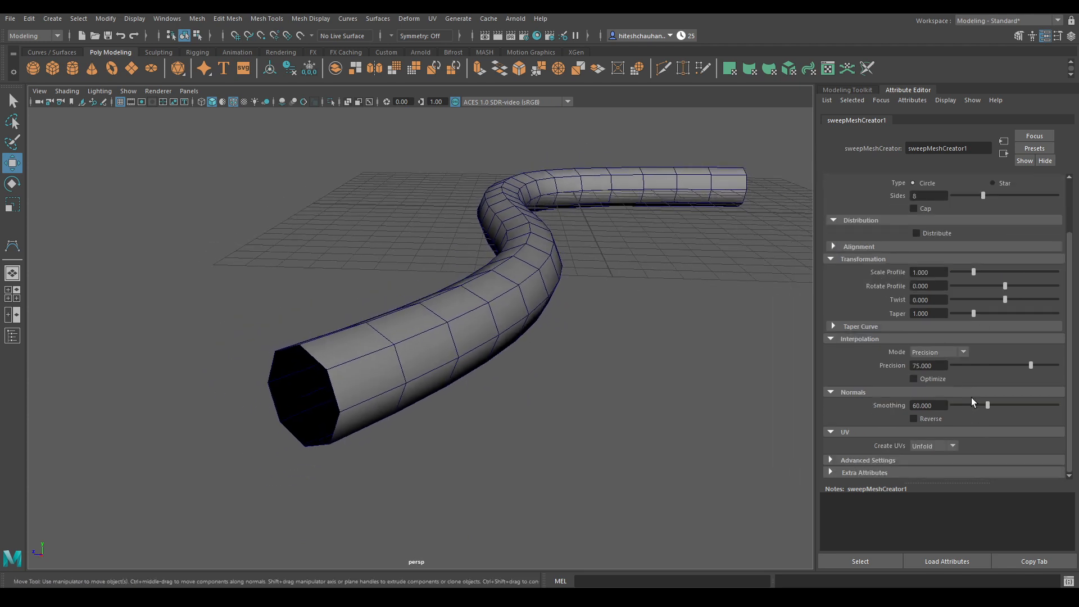
scroll(971, 397, "up", 3)
left_click_drag(593, 268, 675, 263, "alt")
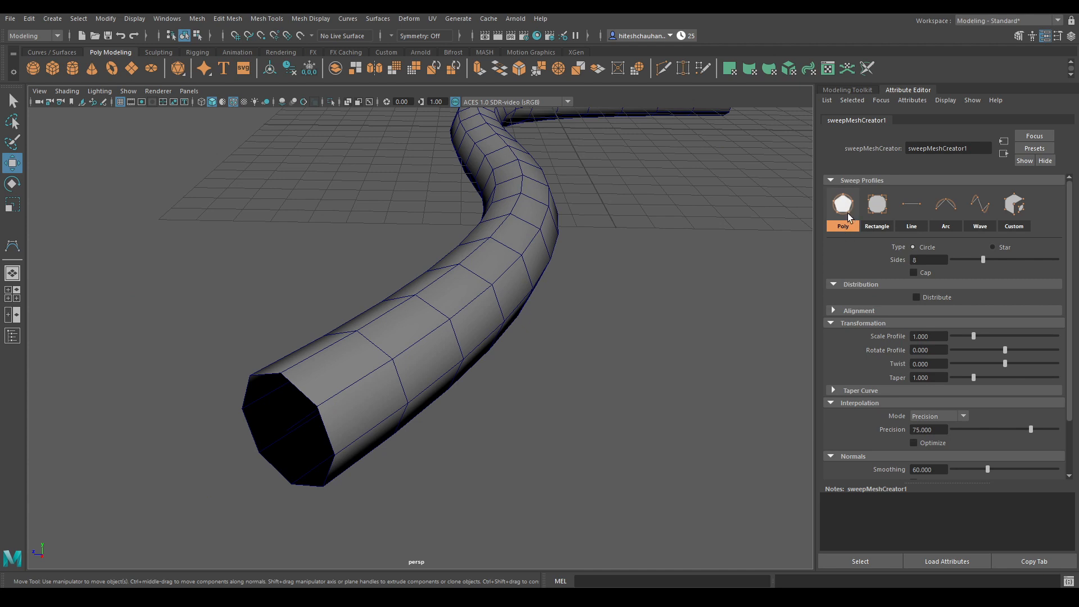
left_click_drag(675, 250, 810, 289, "alt")
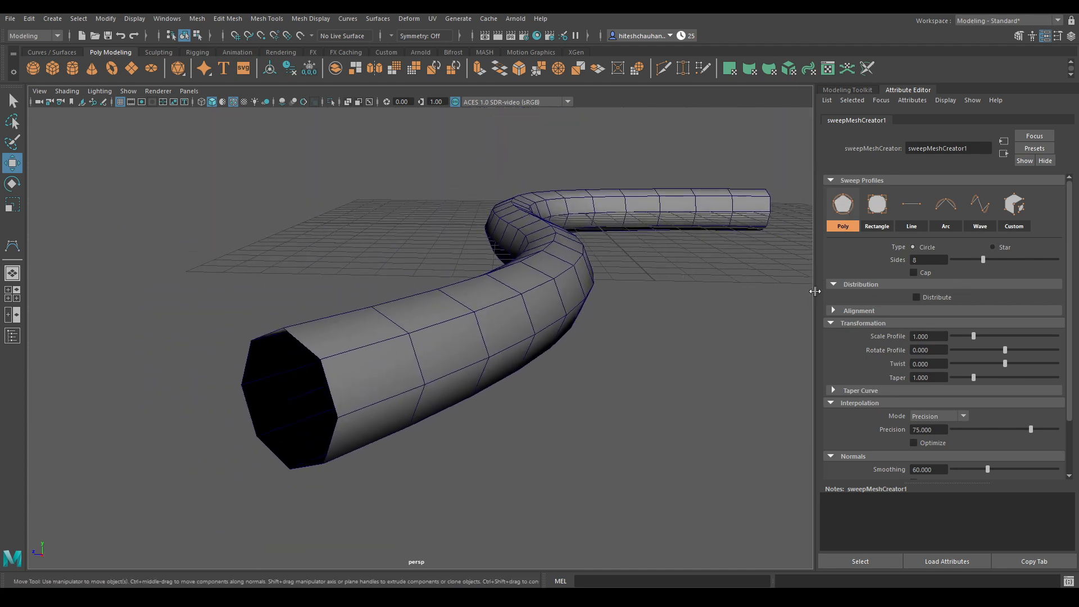
left_click_drag(624, 326, 530, 315, "alt")
left_click_drag(540, 360, 853, 343, "alt")
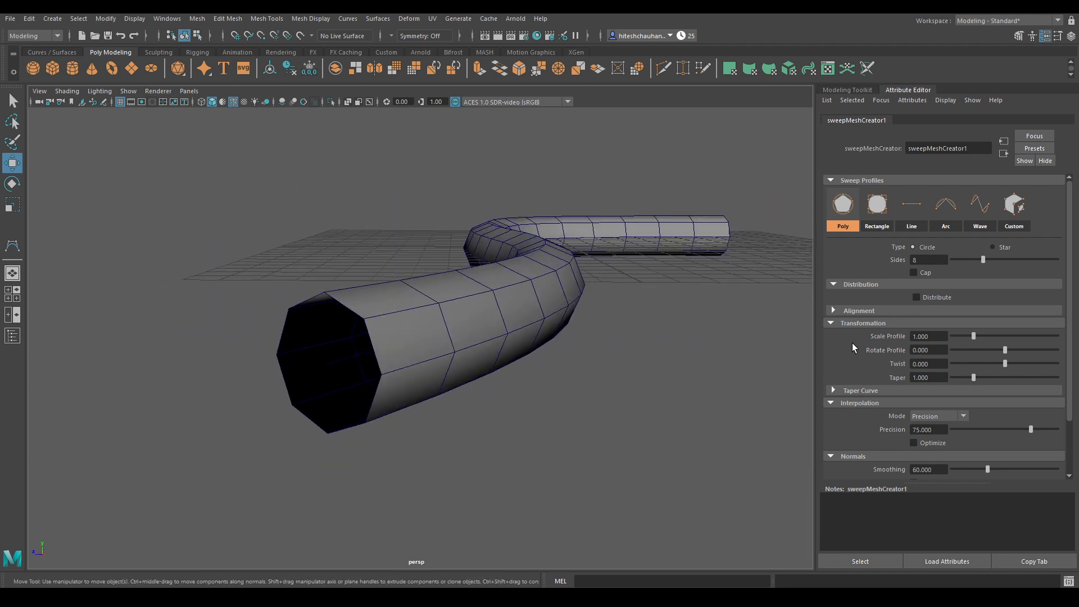
Switch the Poly sweep profile type to Star and set its number of sides to 4.
left_click(997, 248)
left_click_drag(597, 345, 624, 368, "alt")
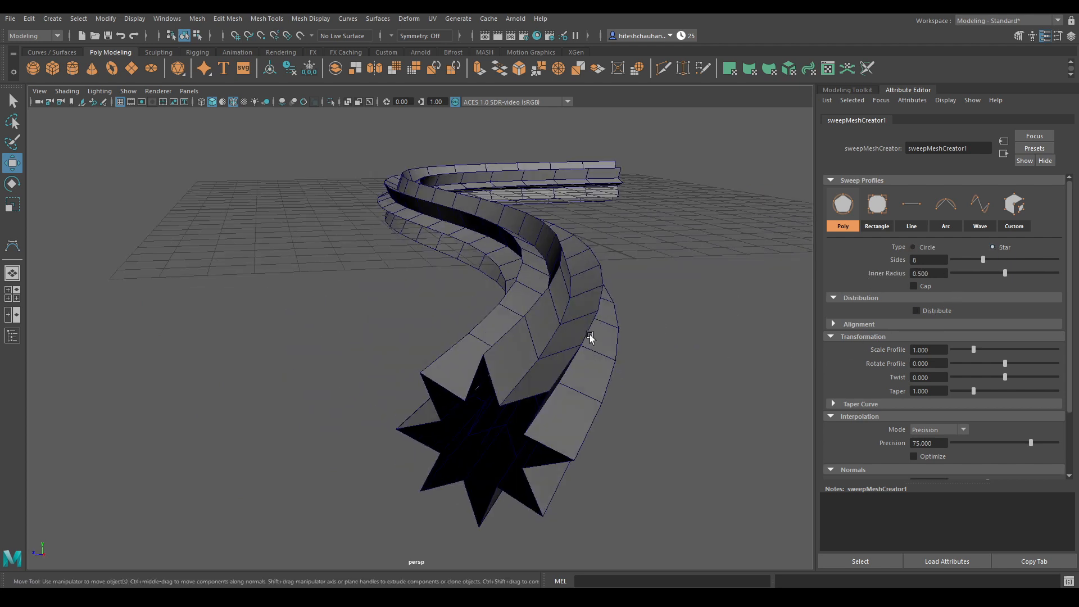
left_click_drag(590, 338, 920, 299, "alt")
left_click_drag(983, 259, 959, 275)
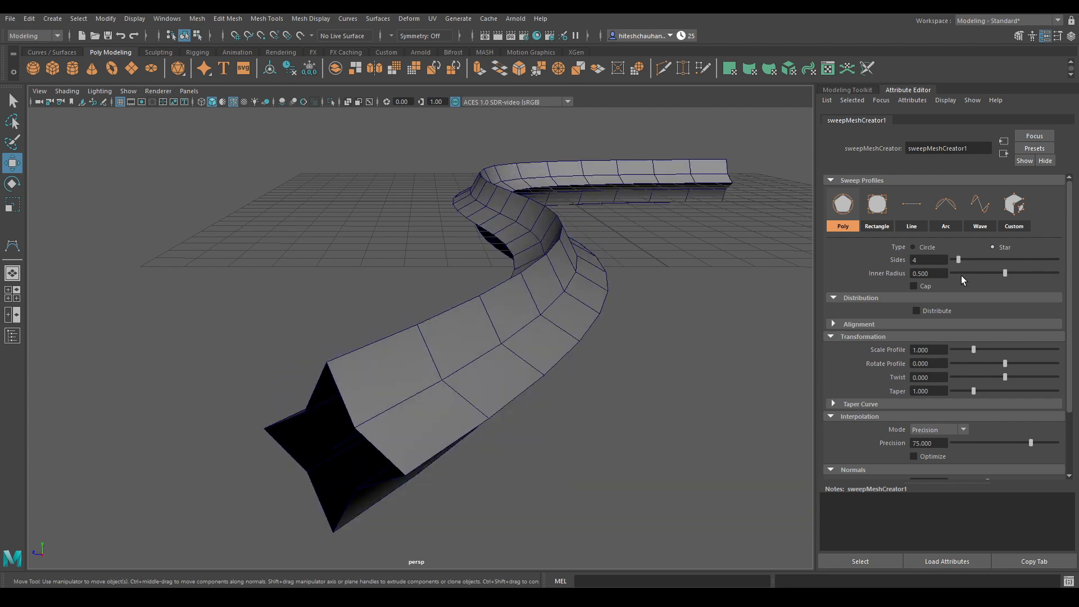
Set the star profile's inner radius to 0.886 and its number of sides to 13.
left_click_drag(665, 339, 523, 332, "alt")
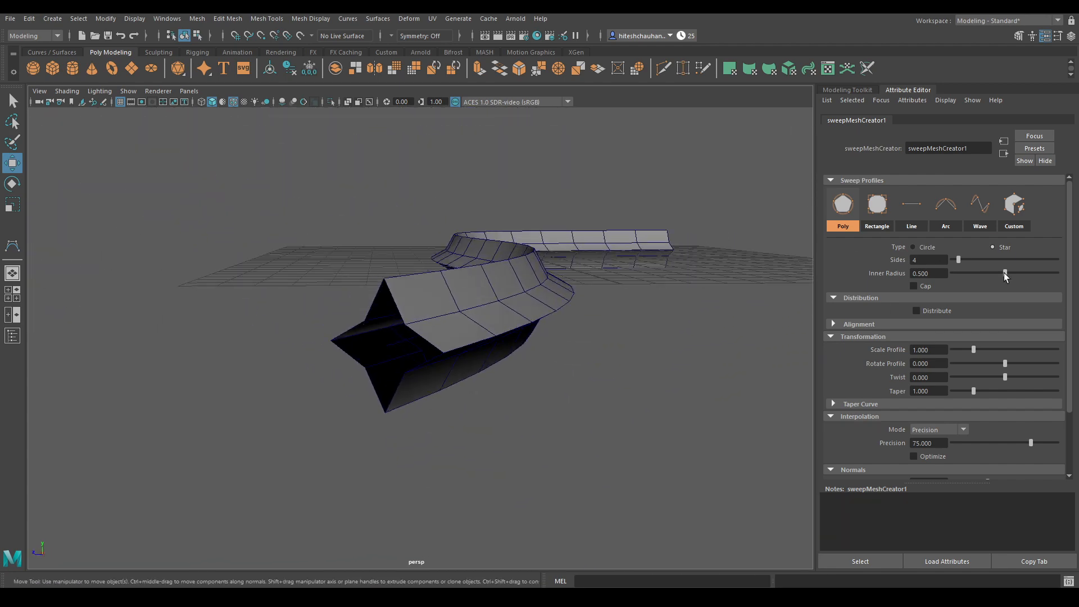
left_click_drag(1006, 275, 1044, 278)
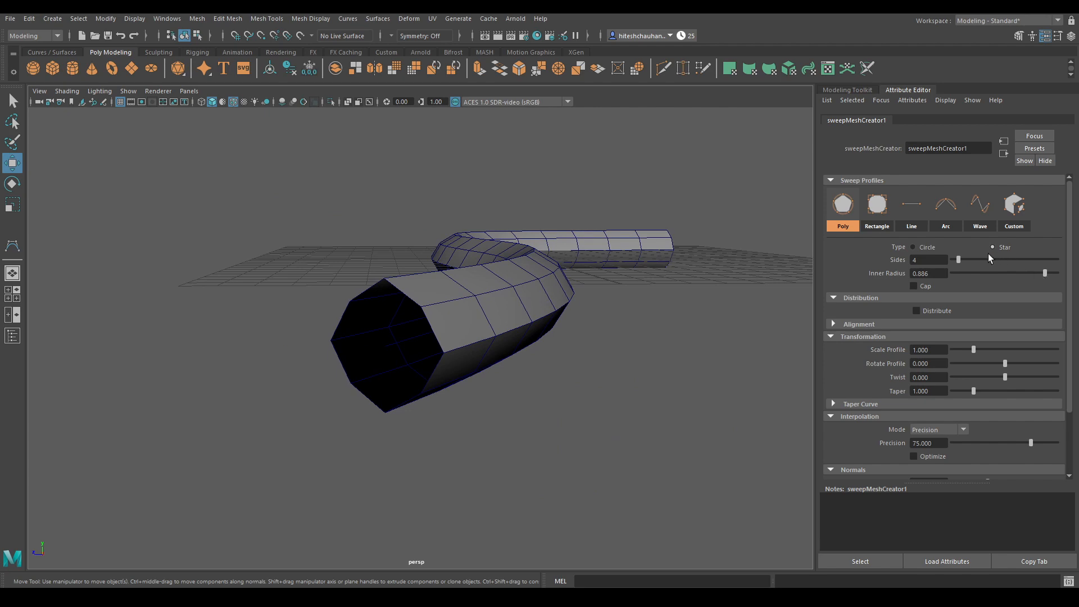
left_click_drag(958, 259, 1015, 261)
left_click_drag(554, 340, 386, 369, "alt")
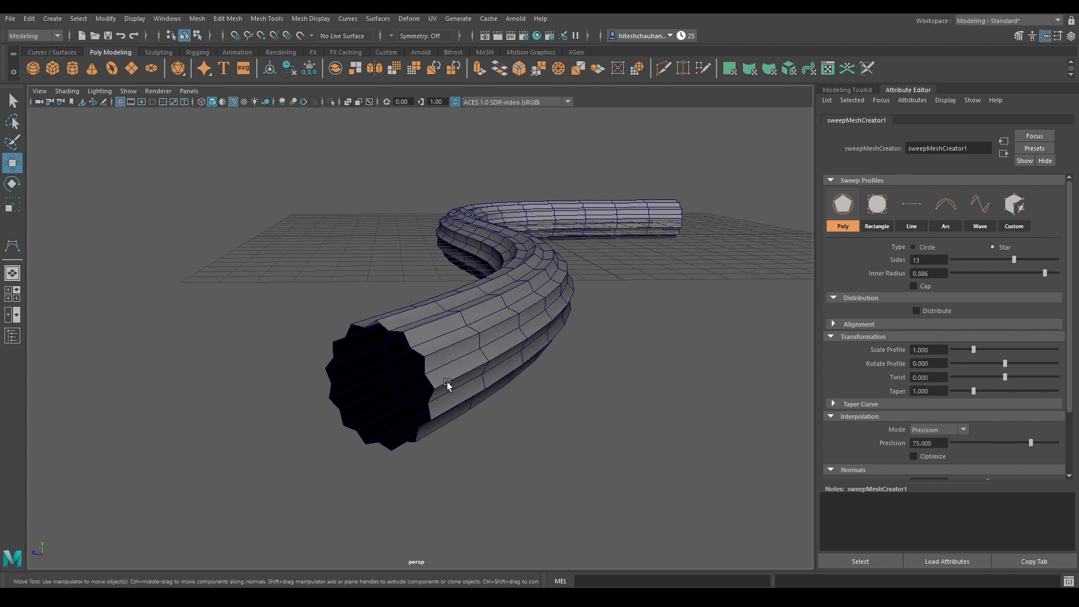
Cap the open ends of the swept tube.
left_click_drag(619, 377, 625, 403, "alt")
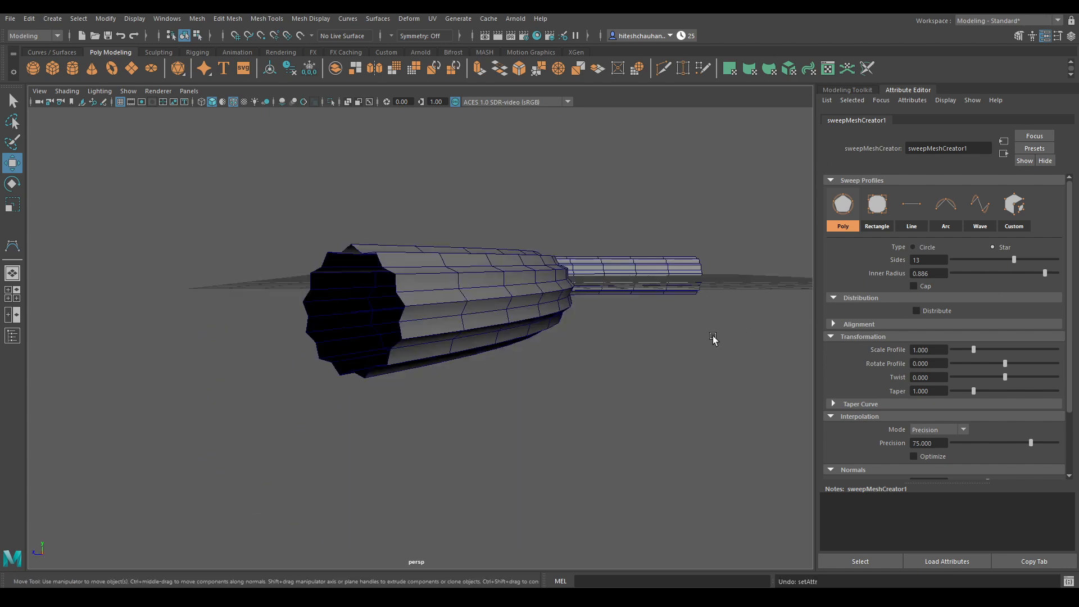
left_click_drag(712, 336, 687, 320, "alt")
left_click(915, 286)
left_click_drag(630, 360, 573, 388, "alt")
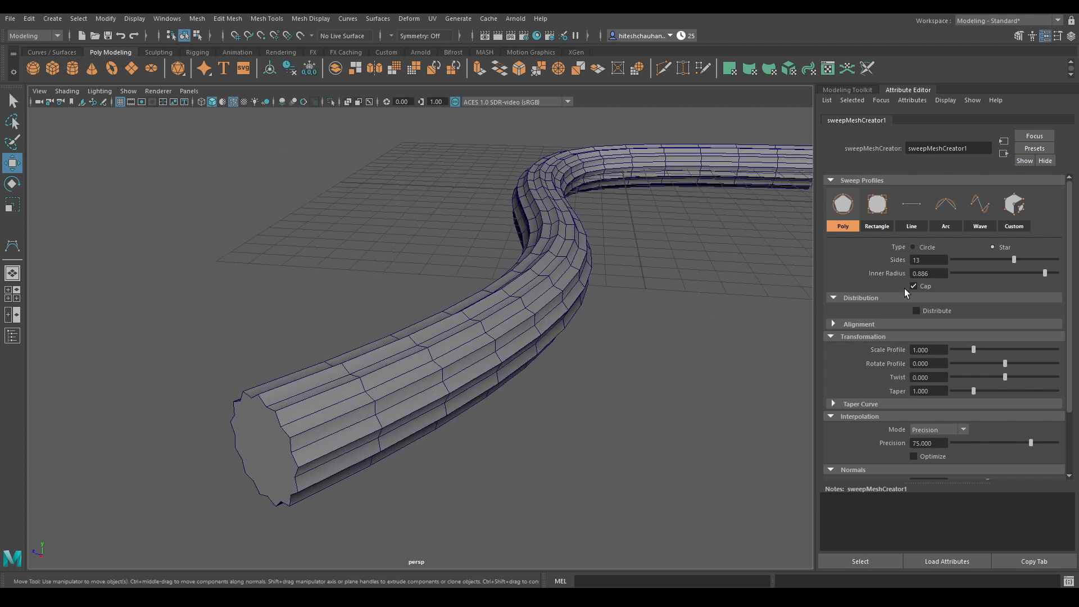
Switch the sweep profile type back to Circle and set its number of sides to 10.
left_click(913, 247)
left_click(930, 259)
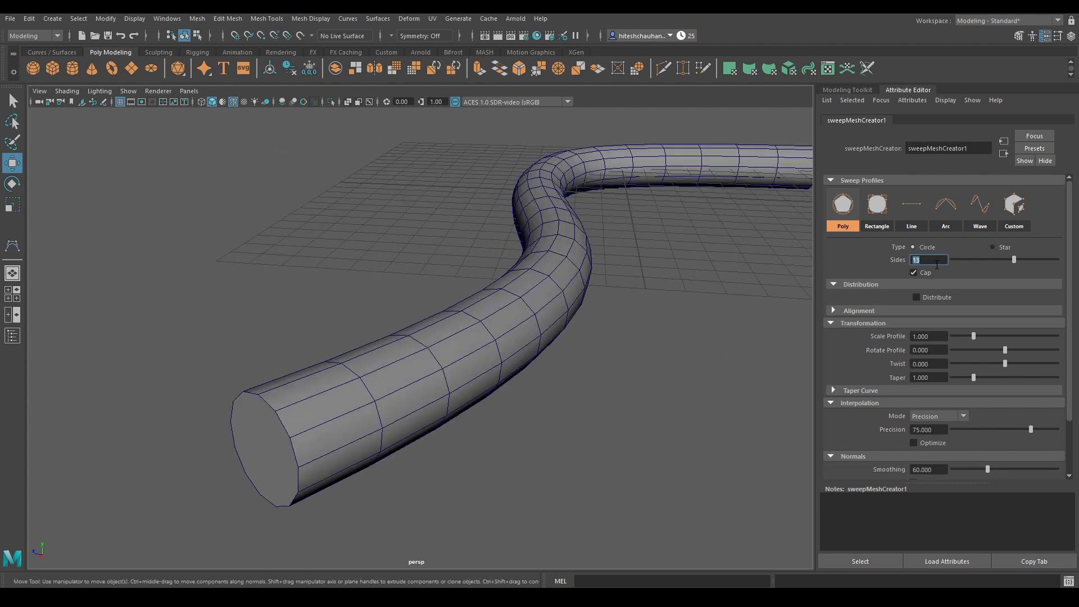
type("10")
key("Return")
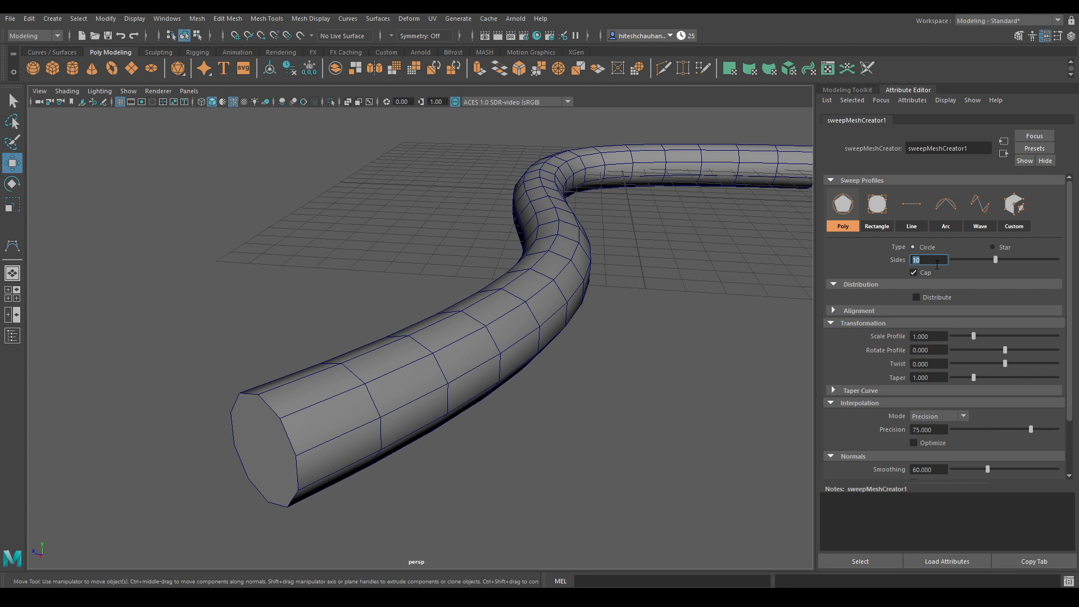
left_click_drag(429, 330, 582, 264, "alt")
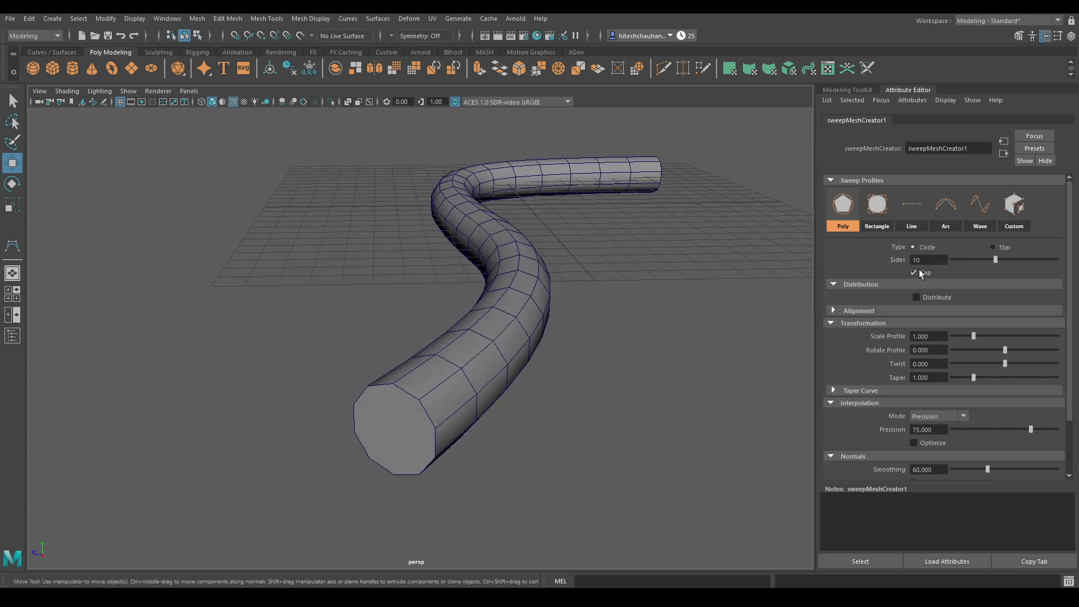
Enable Distribute on the sweep with a Radial distribution and set the number of instances to 5.
left_click_drag(631, 335, 608, 329, "alt")
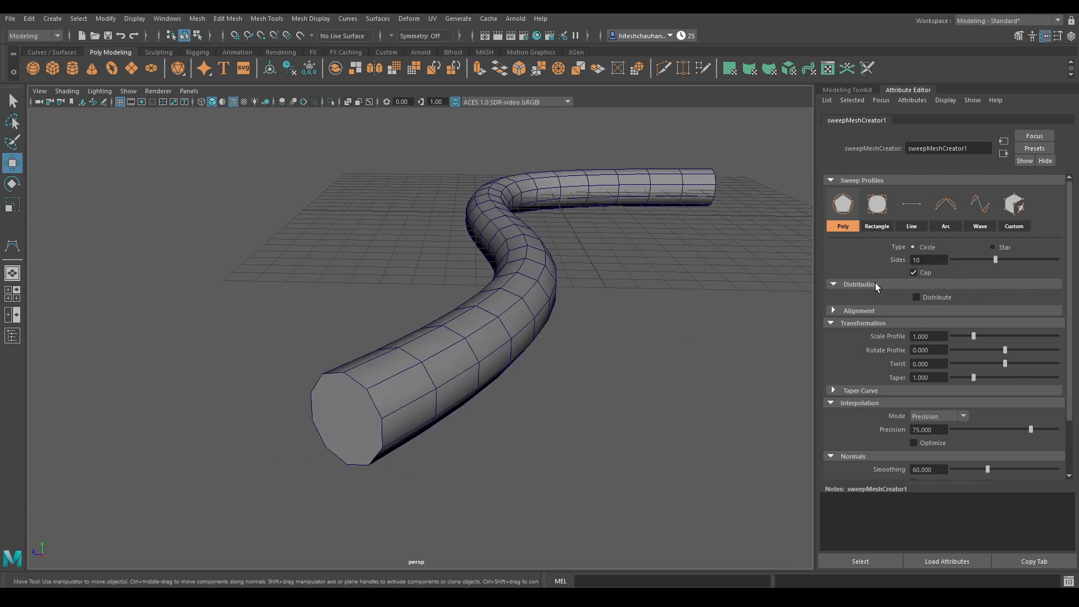
left_click(939, 299)
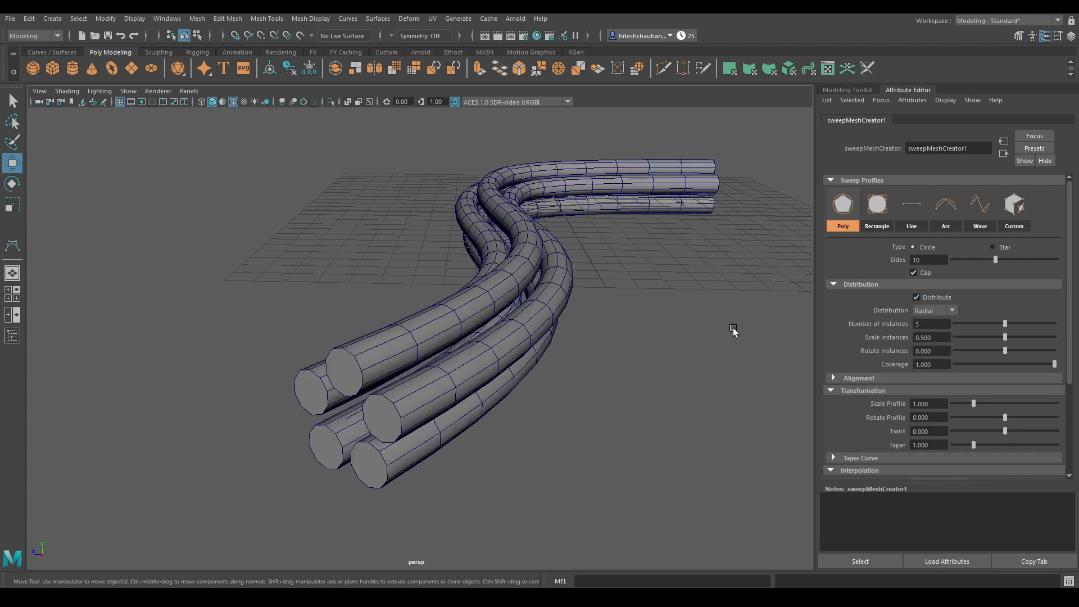
left_click_drag(733, 328, 559, 299, "alt")
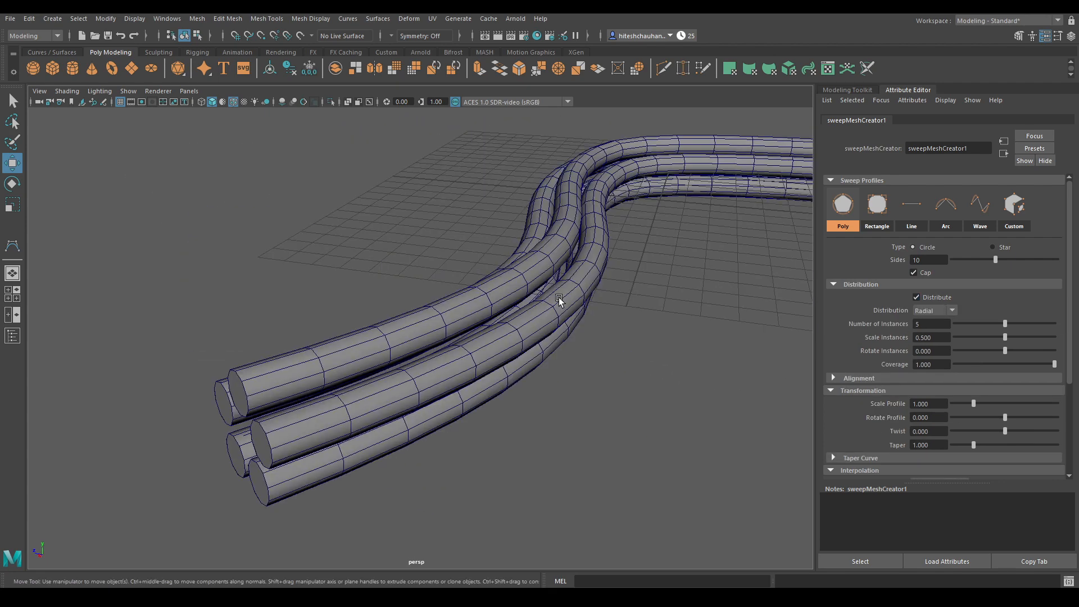
left_click_drag(665, 357, 642, 363, "alt")
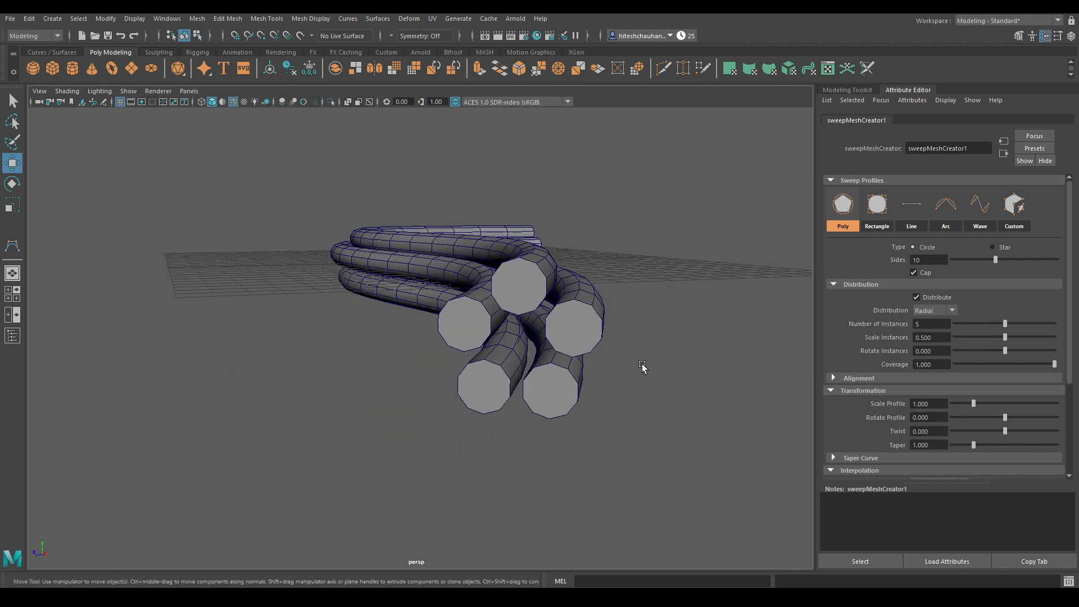
left_click(948, 328)
type("5")
key("Return")
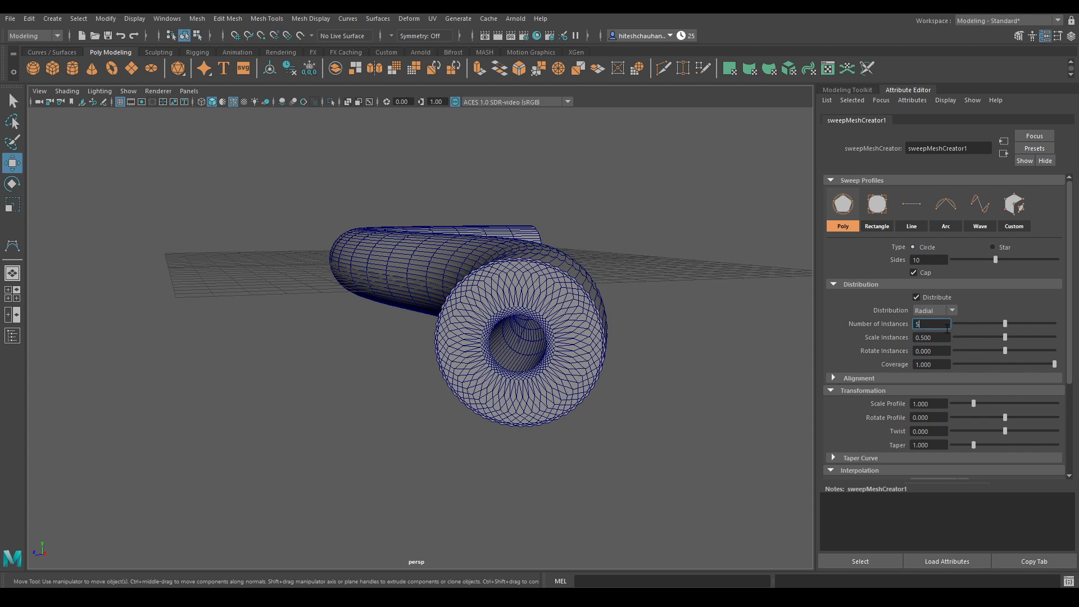
key("Return")
left_click_drag(765, 326, 733, 332, "alt")
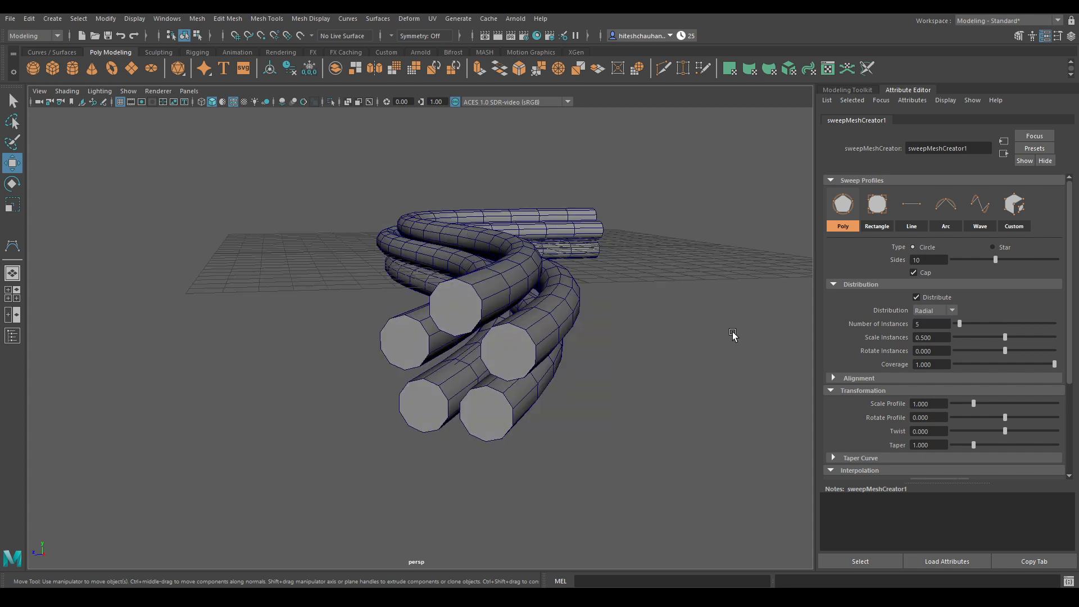
Try the Square and Linear distributions on the tube instances and return to Radial.
left_click(954, 311)
left_click(943, 334)
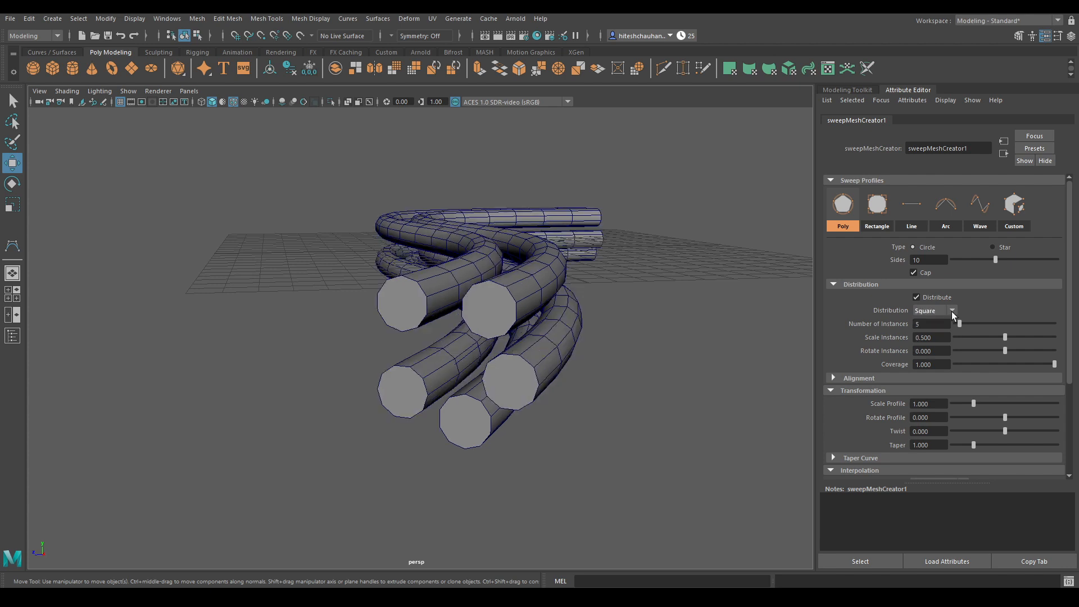
left_click(952, 312)
left_click(944, 343)
left_click(949, 312)
left_click(959, 308)
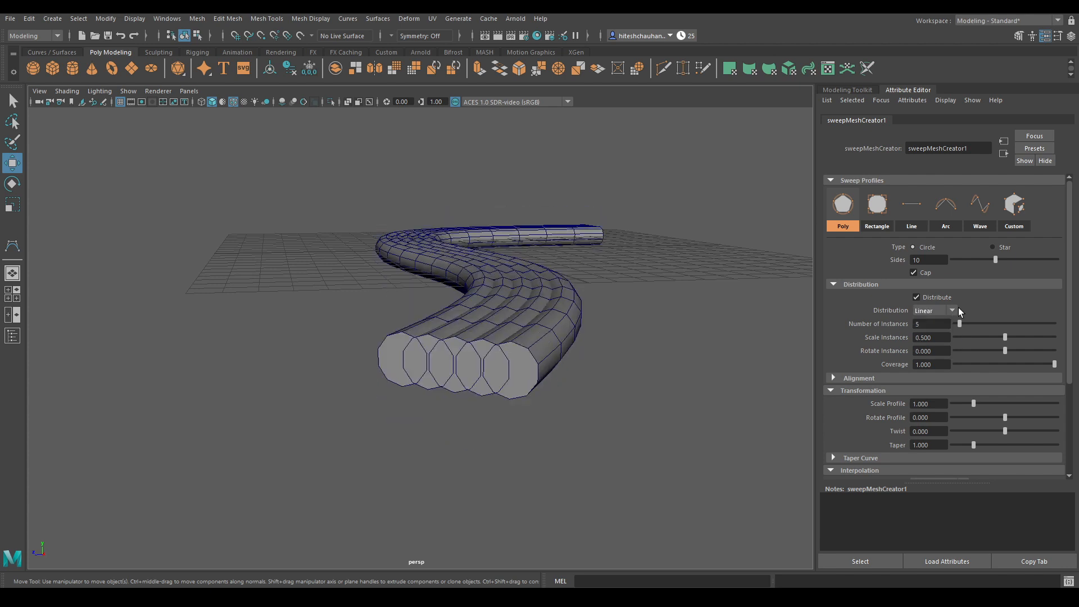
left_click(945, 323)
Thin the tube bundle by setting the profile scale to 0.109 and the instance scale to 0.569.
left_click_drag(693, 337, 680, 371, "alt")
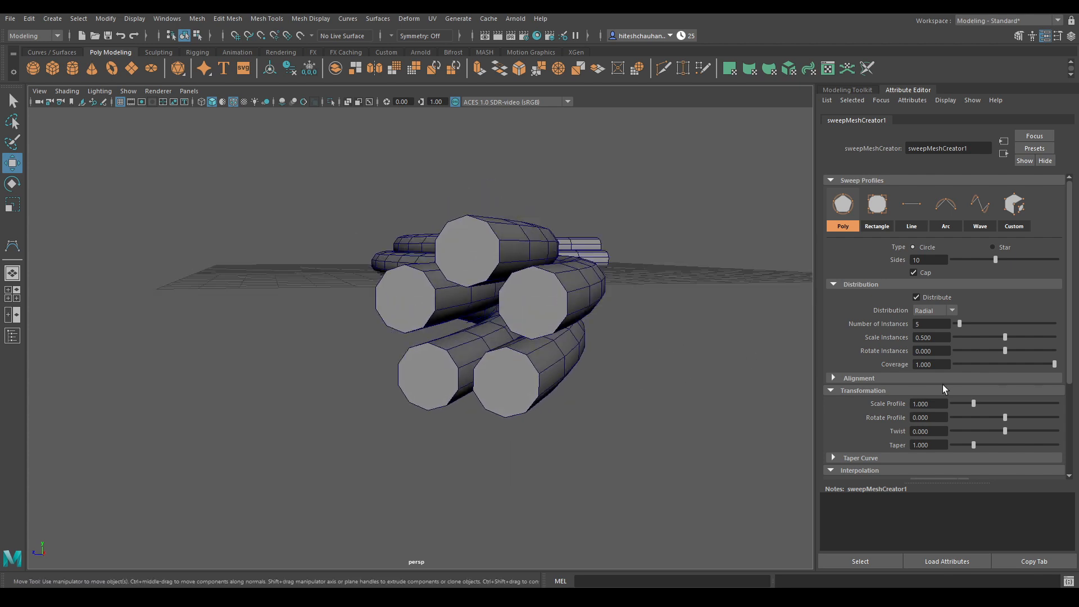
left_click_drag(1005, 337, 879, 339)
left_click_drag(1013, 343, 955, 348)
scroll(974, 402, "down", 2)
left_click_drag(979, 281, 1011, 275)
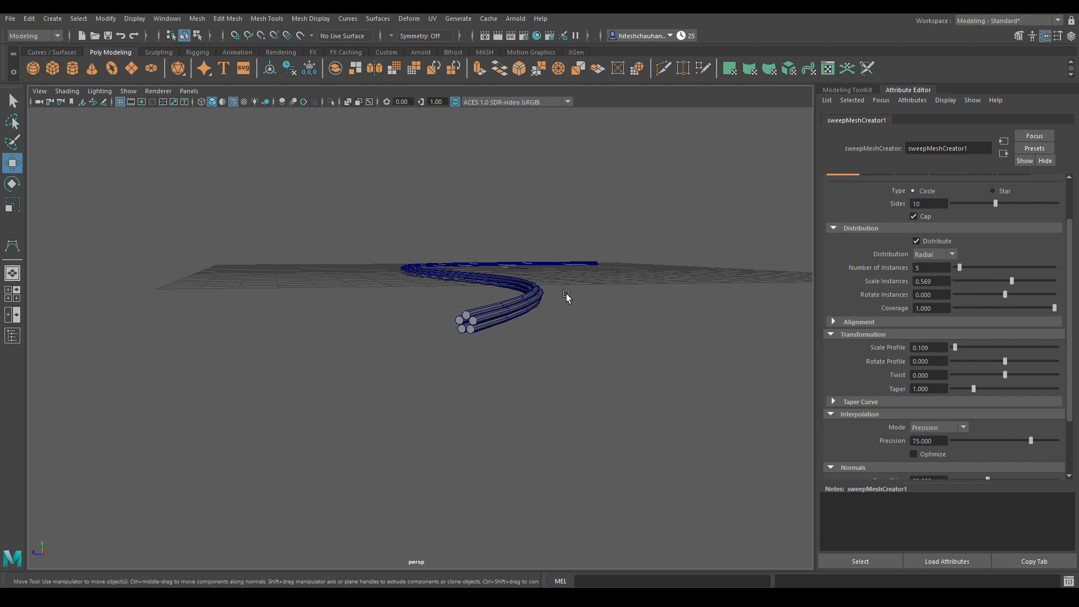
Twist the bundled tubes around the curve by setting the sweep's Twist to 2.000.
left_click_drag(566, 297, 554, 326, "alt")
middle_click_drag(555, 325, 516, 362, "alt")
left_click_drag(515, 361, 511, 325, "alt")
middle_click_drag(511, 326, 529, 284, "alt")
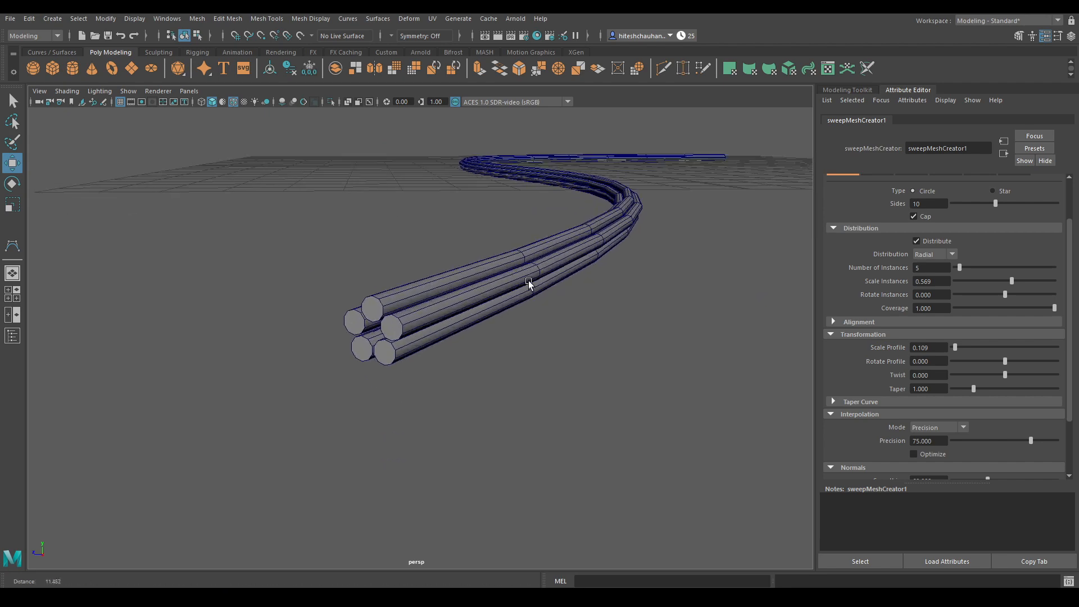
left_click_drag(574, 279, 579, 322, "alt")
right_click_drag(579, 323, 564, 298, "alt")
left_click_drag(564, 298, 592, 278, "alt")
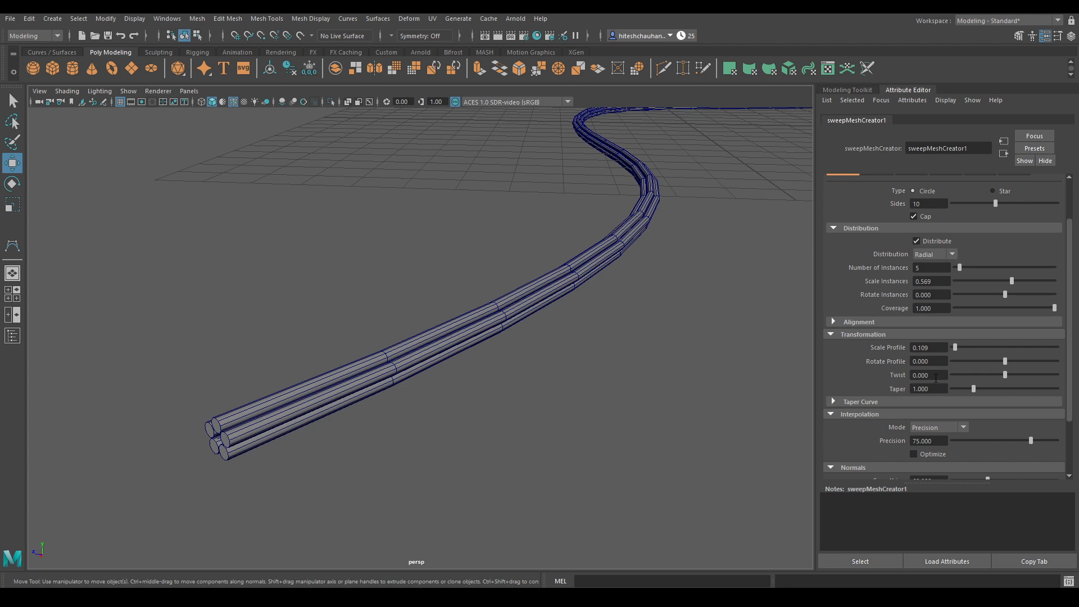
left_click_drag(686, 352, 742, 305, "alt")
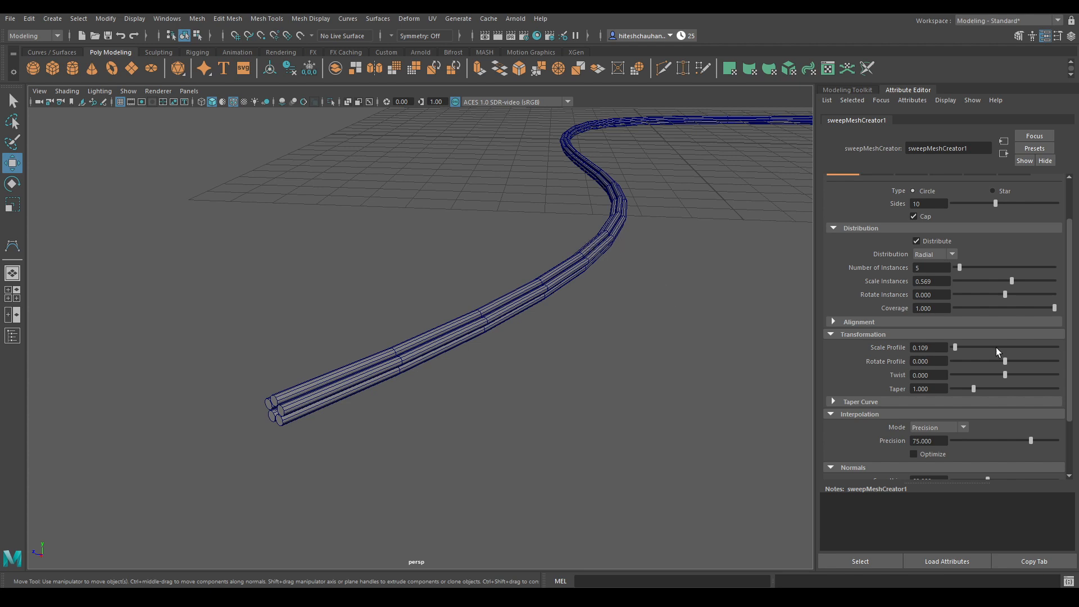
left_click_drag(1005, 374, 1061, 385)
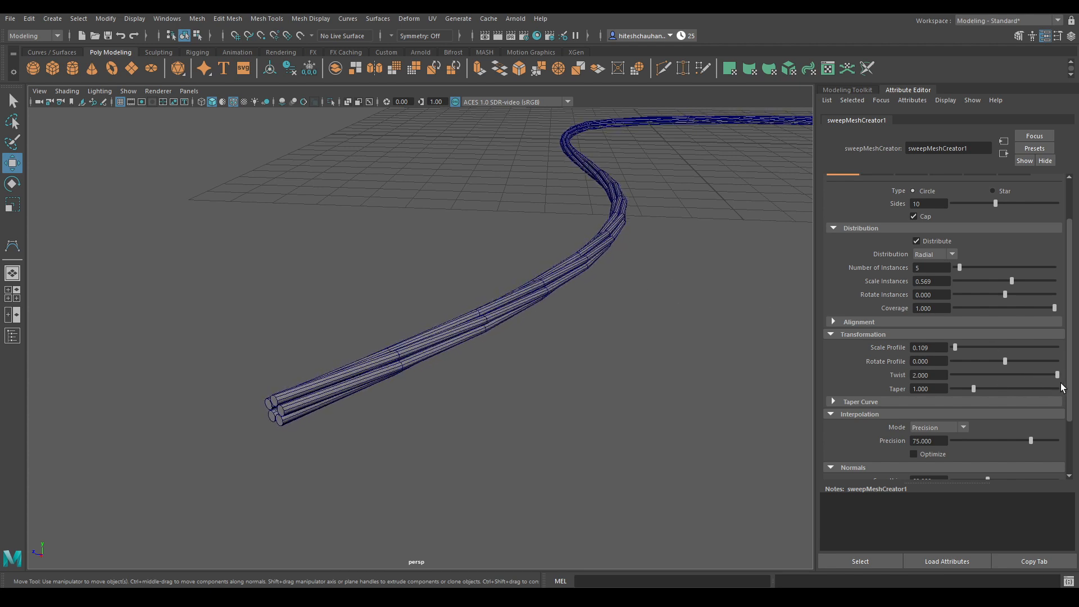
Tighten the twist of the cable bundle by setting the sweep's Twist to 5.
left_click(946, 375)
type("5")
key("Return")
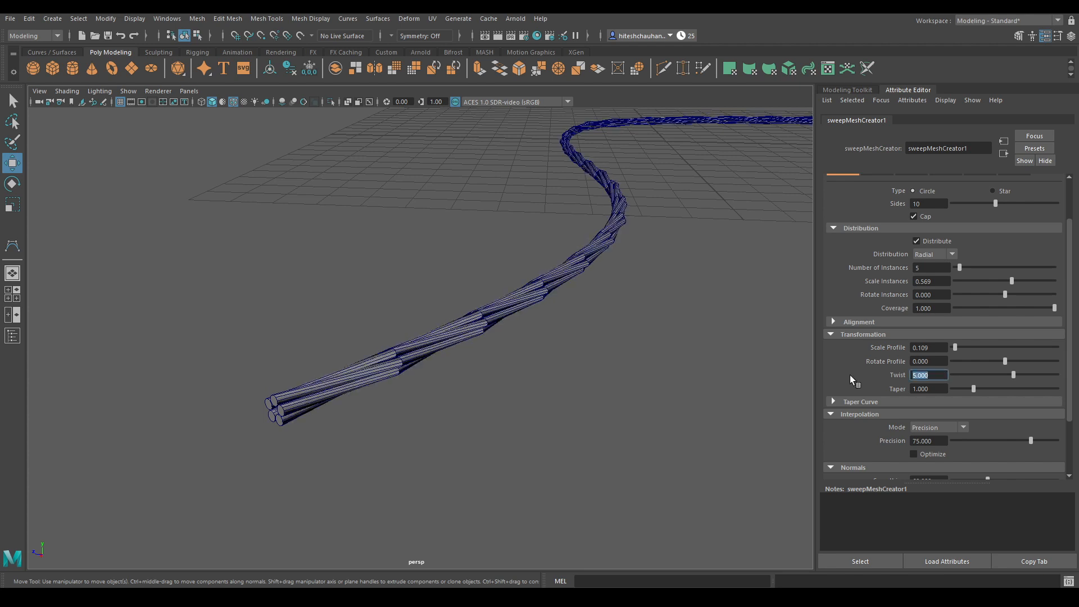
scroll(498, 207, "up", 4)
left_click_drag(500, 298, 576, 303, "alt")
scroll(495, 337, "up", 3)
scroll(963, 377, "down", 2)
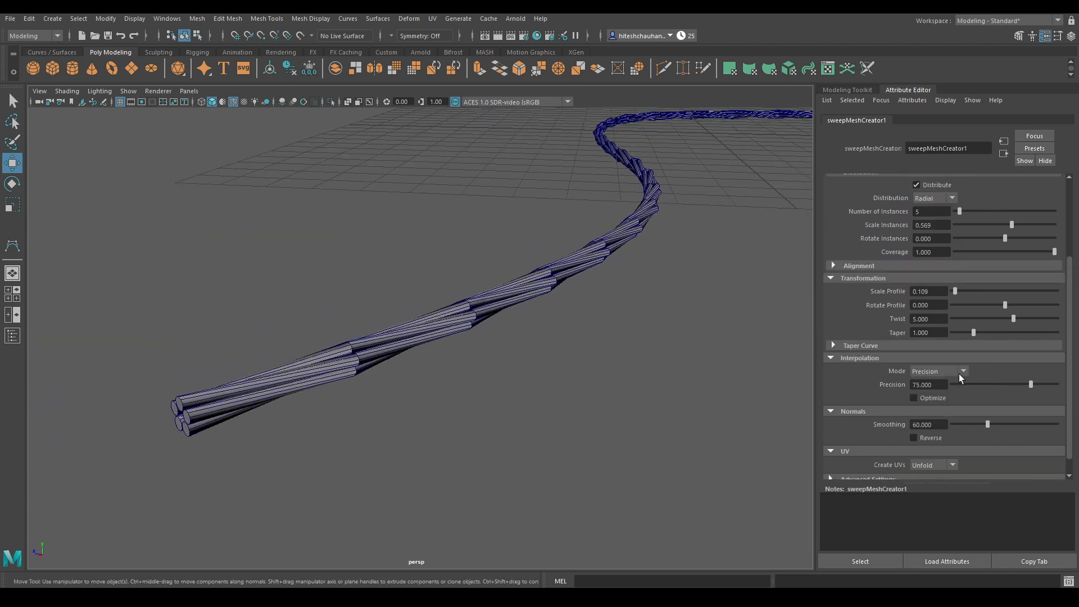
Smooth the twisted cables by raising the interpolation Precision to 80, then to 90.
left_click_drag(947, 384, 907, 389)
type("80")
key("Return")
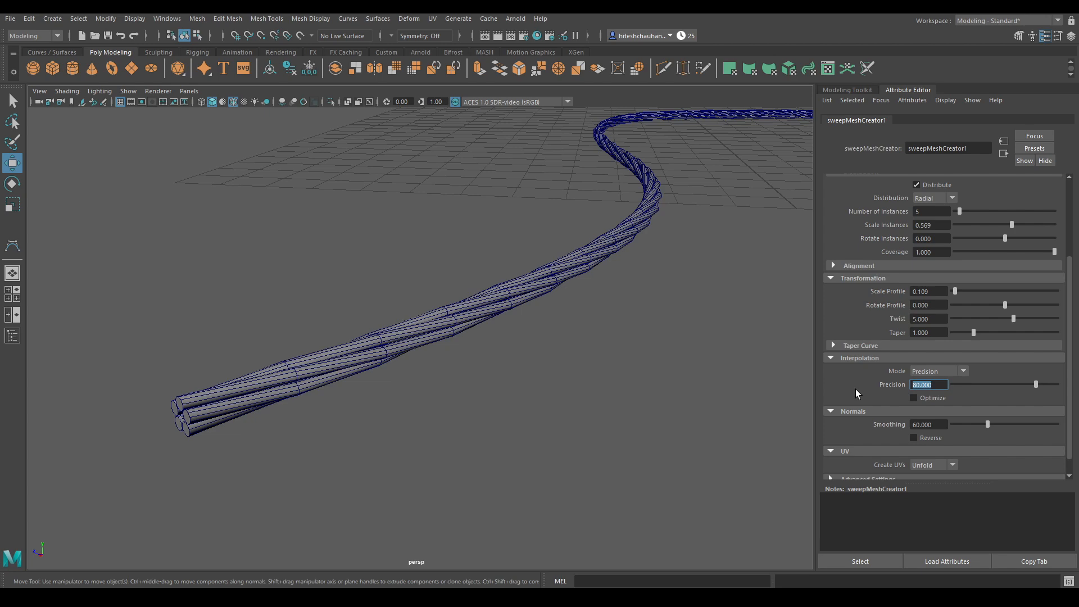
type("90")
key("Return")
scroll(491, 370, "down", 2)
left_click_drag(491, 370, 407, 179, "alt")
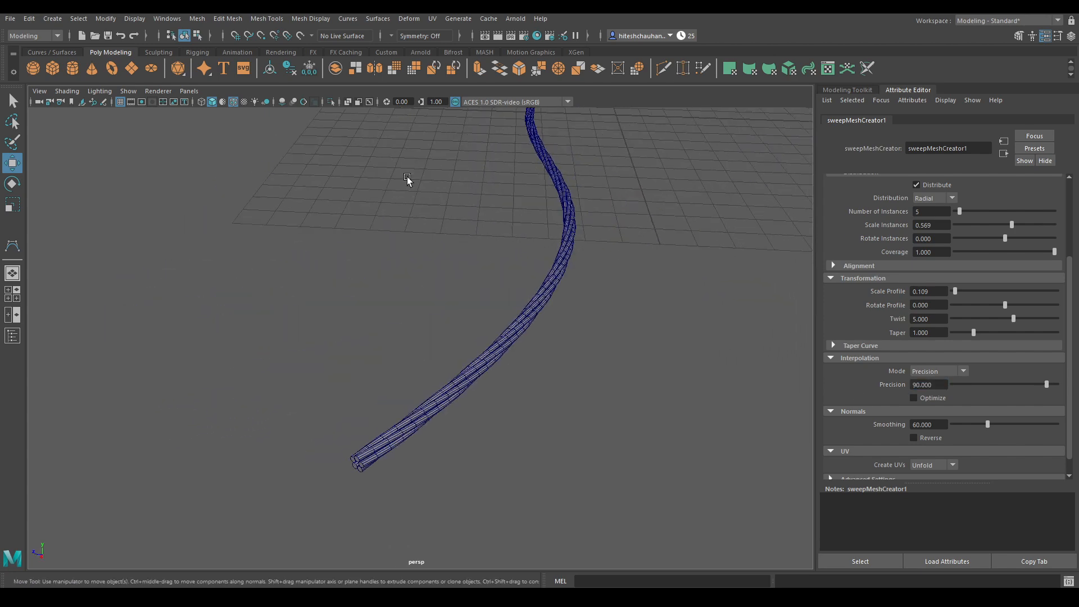
Turn off the wireframe overlay on the shaded cables and clear the selection to view the bundle.
left_click(231, 112)
left_click_drag(427, 272, 494, 274, "alt")
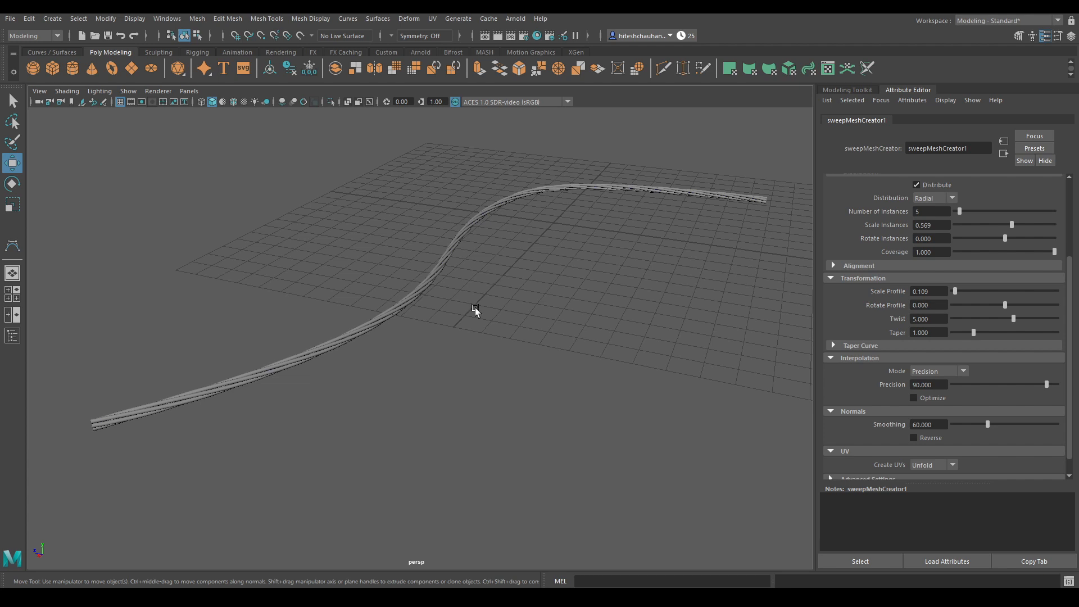
left_click_drag(474, 308, 525, 360, "alt")
left_click_drag(525, 360, 519, 395, "alt")
left_click(518, 396)
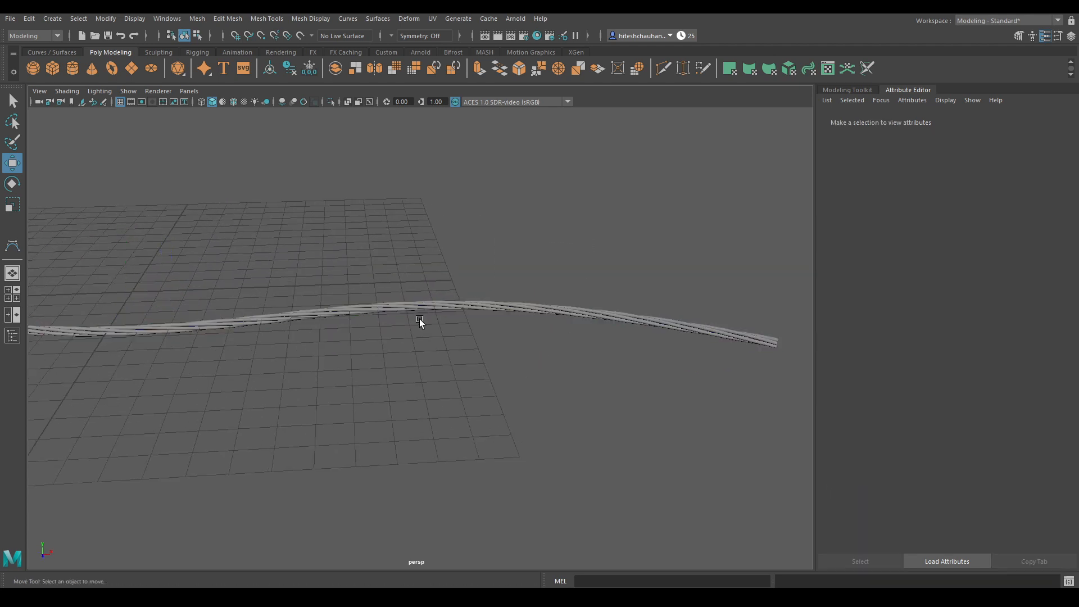
Assign a new Blinn material to the cable mesh and deselect it.
left_click(422, 307)
right_click_drag(423, 286, 495, 502)
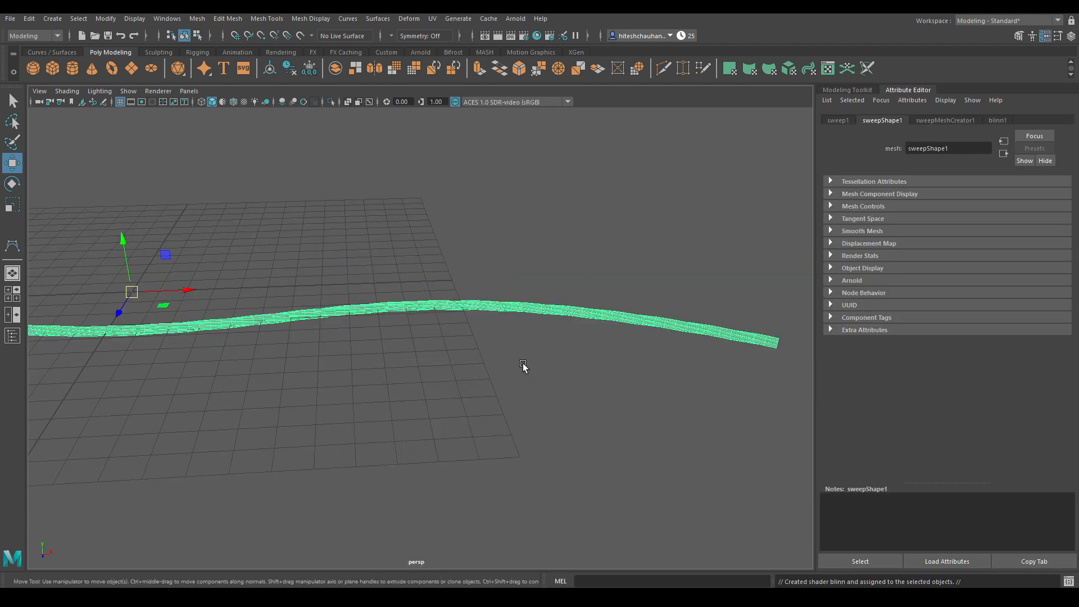
left_click(540, 382)
Select the original curve inside the cables using wireframe display, return to shaded display and open the sweepMeshCreator1 attributes.
left_click_drag(545, 386, 487, 277, "alt")
key("4")
left_click(378, 438)
left_click_drag(382, 444, 410, 349, "alt")
key("5")
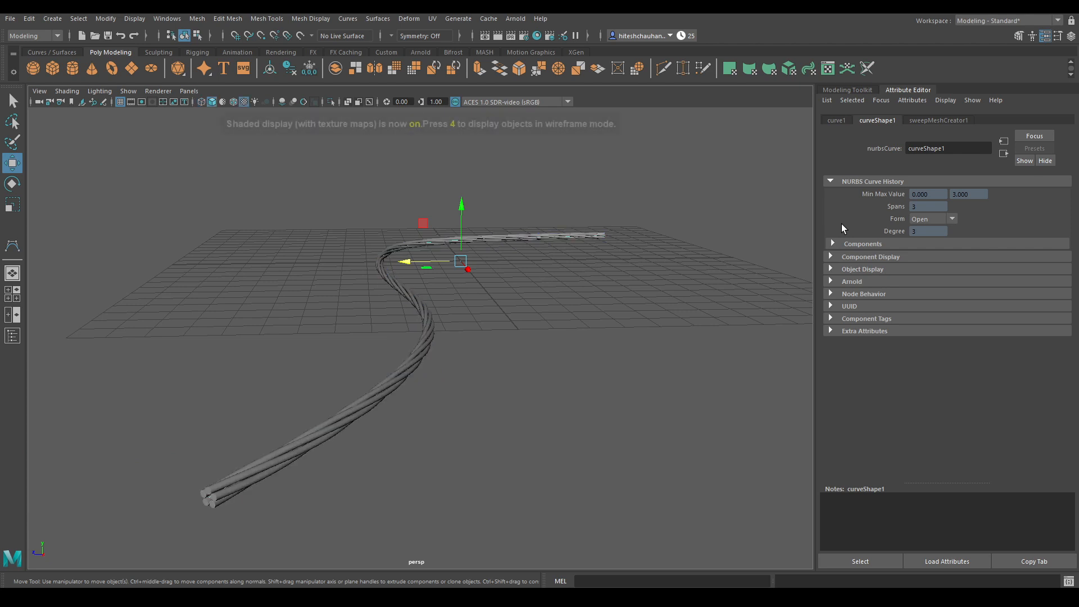
left_click(933, 122)
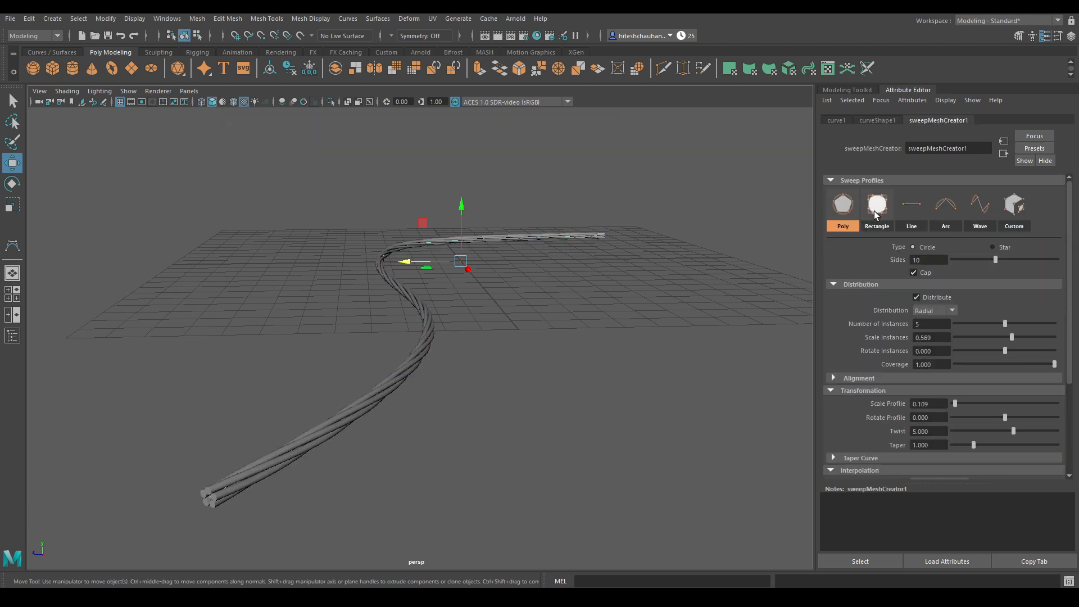
Switch the sweep profile to Rectangle as a single strand with Distribute off and Twist set to 0.
left_click(875, 211)
right_click_drag(388, 304, 551, 304, "alt")
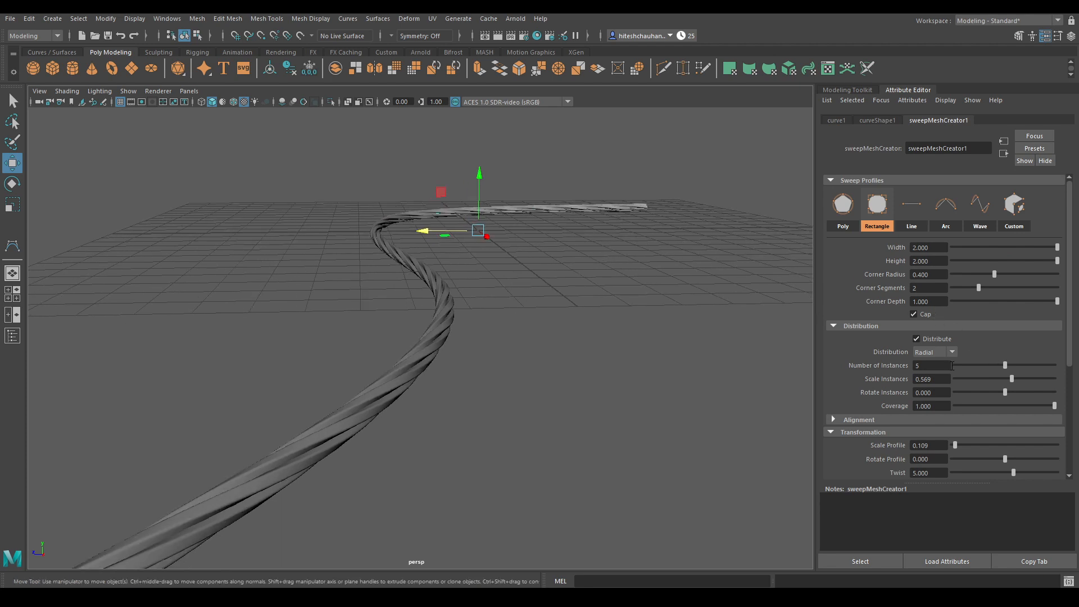
left_click_drag(579, 432, 567, 365, "alt")
left_click_drag(933, 406, 835, 413)
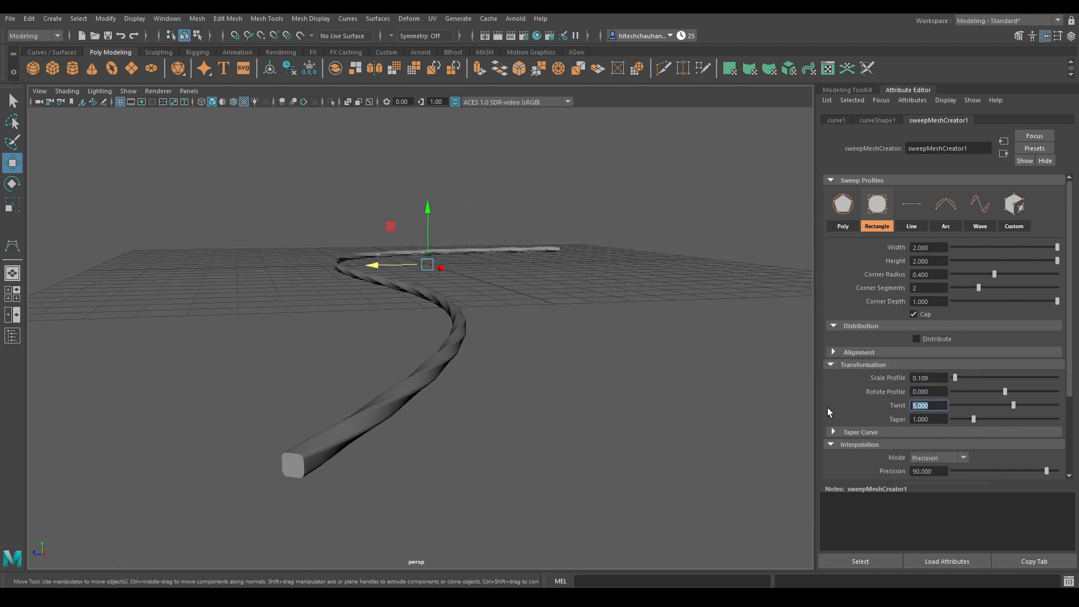
type("0")
key("Return")
left_click_drag(433, 410, 167, 296, "alt")
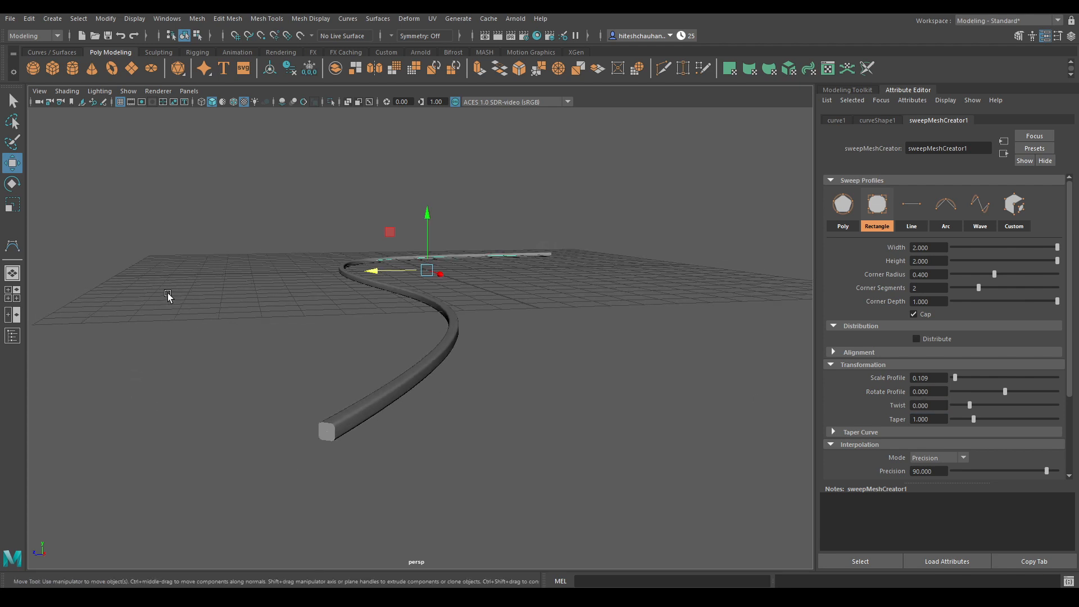
Set the rectangle profile's width to 1.457, height to 1.207, corner radius to 0.120 and corner segments to 3.
right_click_drag(167, 295, 534, 405, "alt")
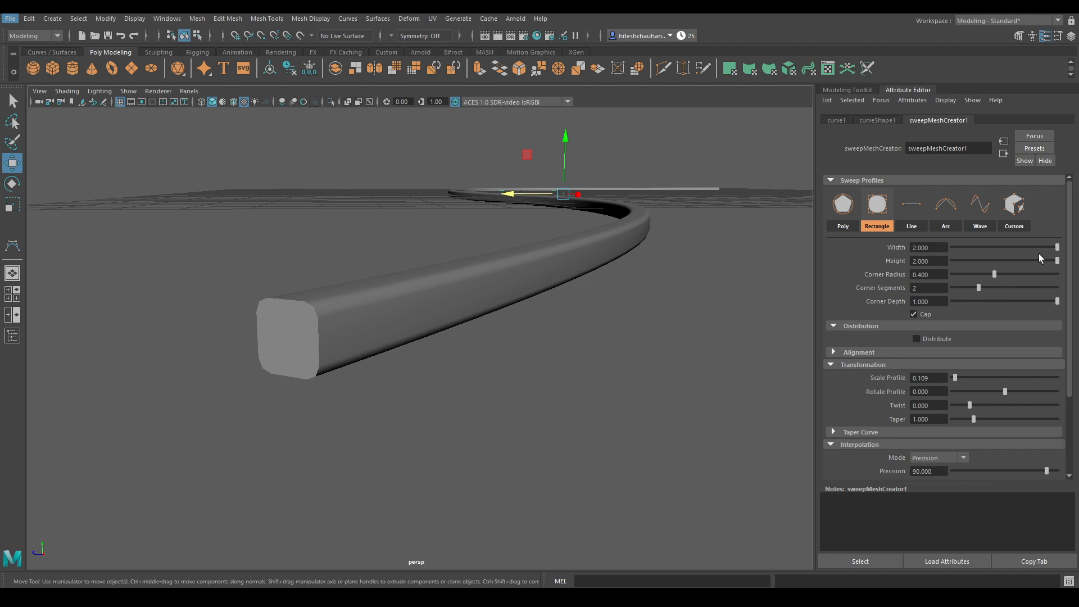
left_click_drag(1053, 248, 1016, 265)
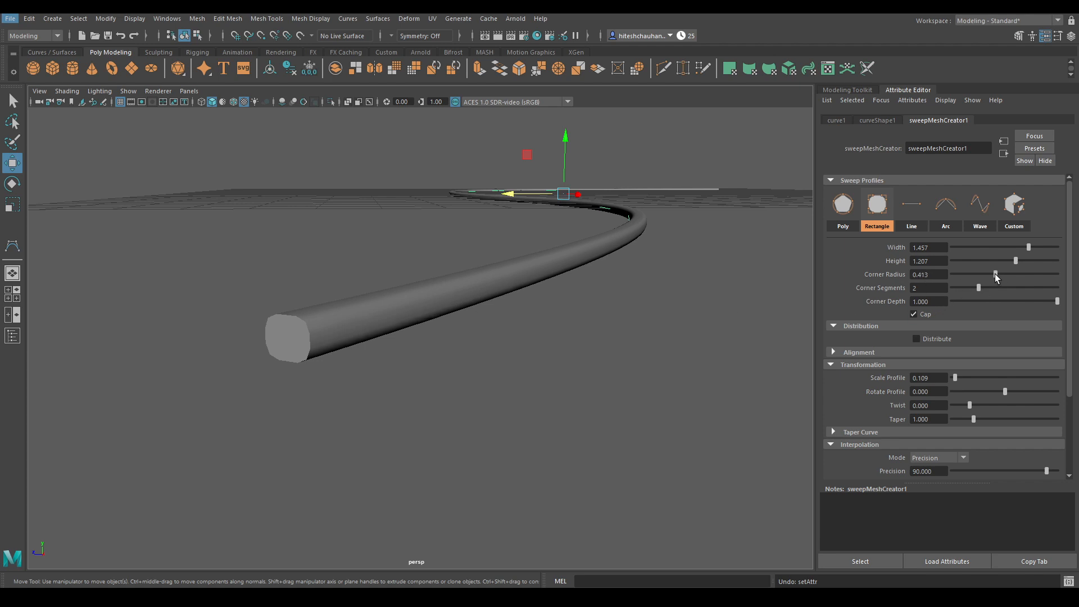
mouse_move(995, 274)
left_mouse_down()
mouse_move(963, 278)
mouse_move(1006, 288)
left_mouse_up()
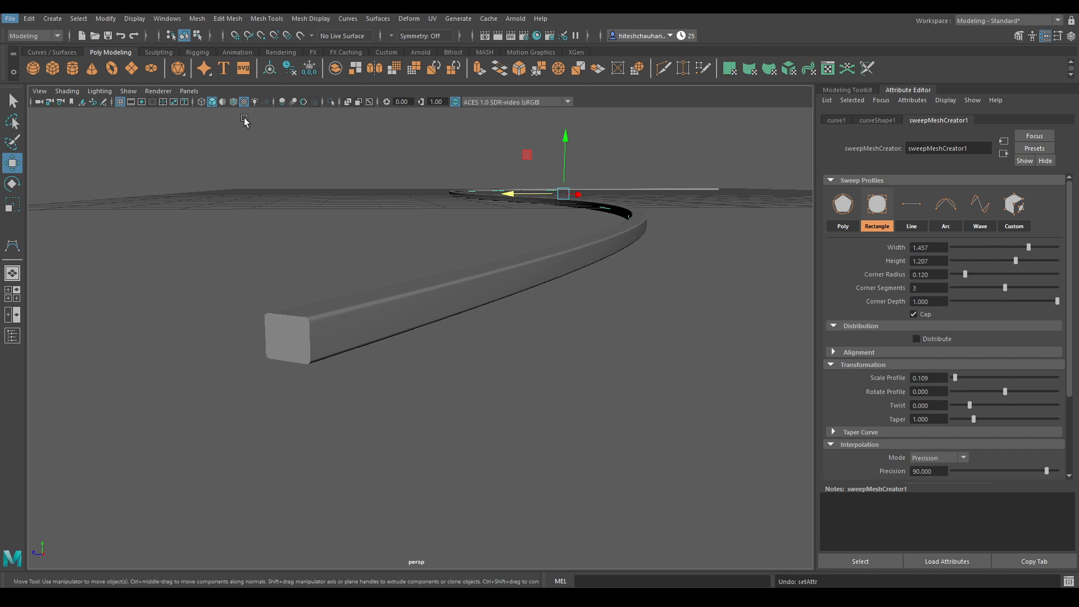
Notch the profile's corners inward with a corner depth of -1.000, corner radius of 0.342 and 5 corner segments, with the wireframe overlay shown.
right_click_drag(562, 260, 590, 272, "alt")
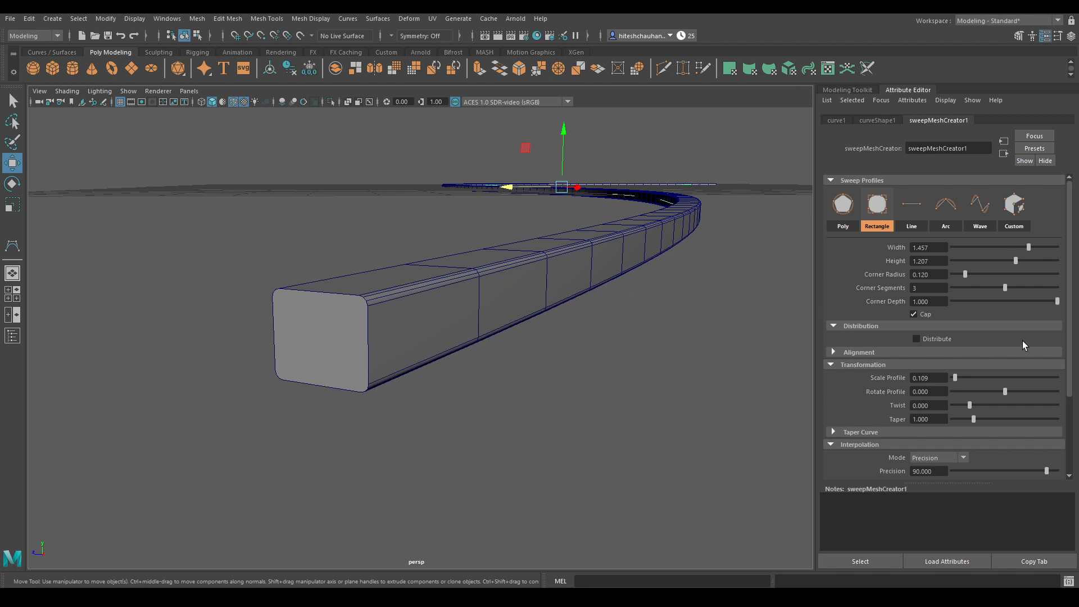
left_click_drag(1057, 305, 952, 303)
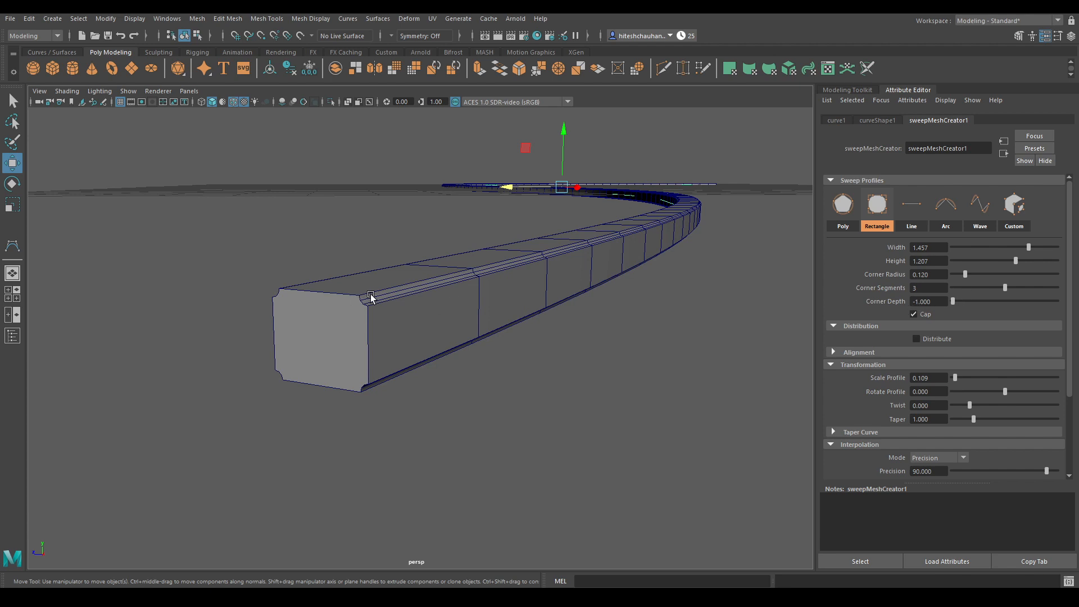
right_click_drag(378, 303, 404, 319, "alt")
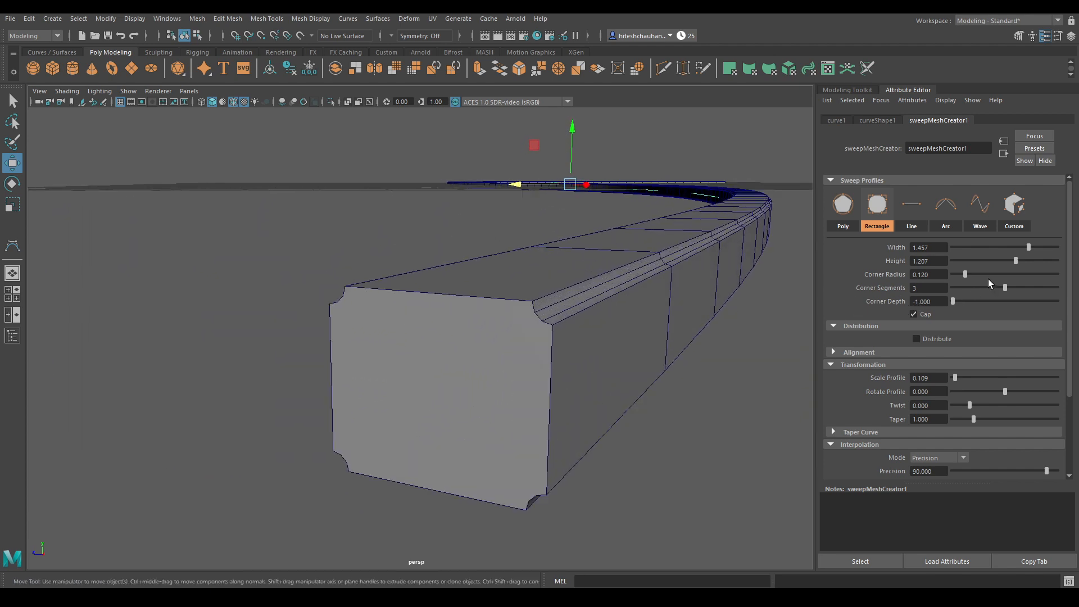
left_click_drag(966, 273, 1078, 296)
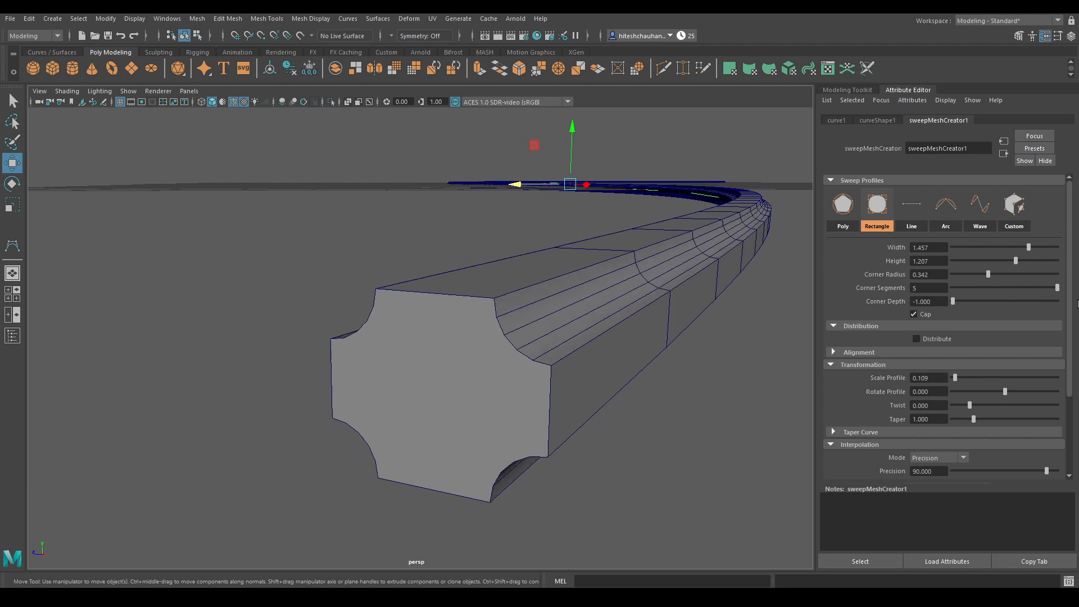
Select the swept mesh and widen it toward one end by setting its Taper to 5.000.
right_click_drag(489, 415, 407, 366, "alt")
left_click(407, 366)
left_click_drag(407, 366, 478, 247, "alt")
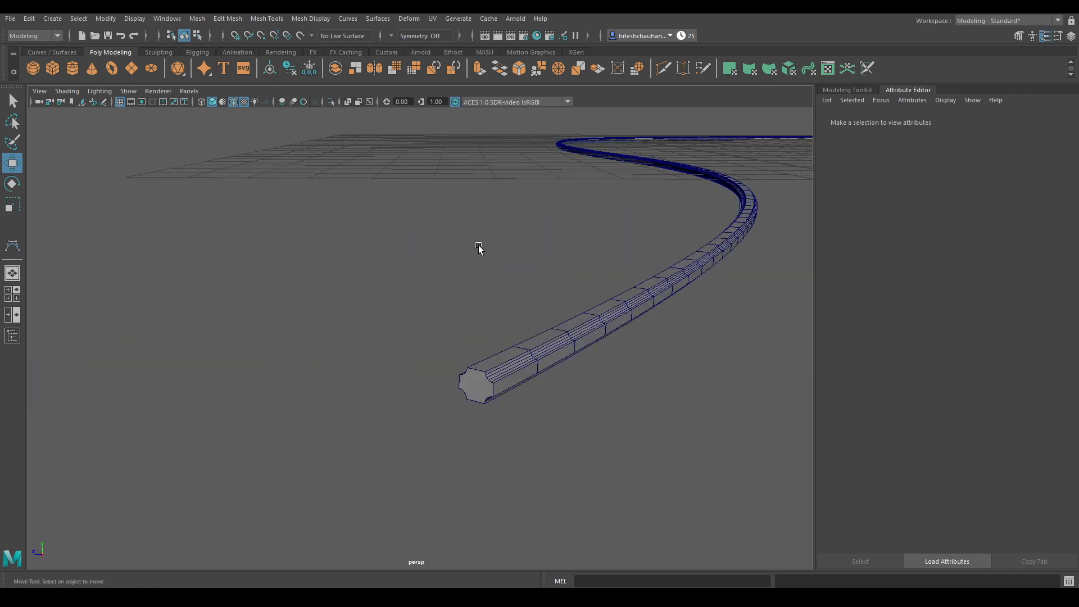
left_click(618, 310)
left_click_drag(666, 333, 703, 320, "alt")
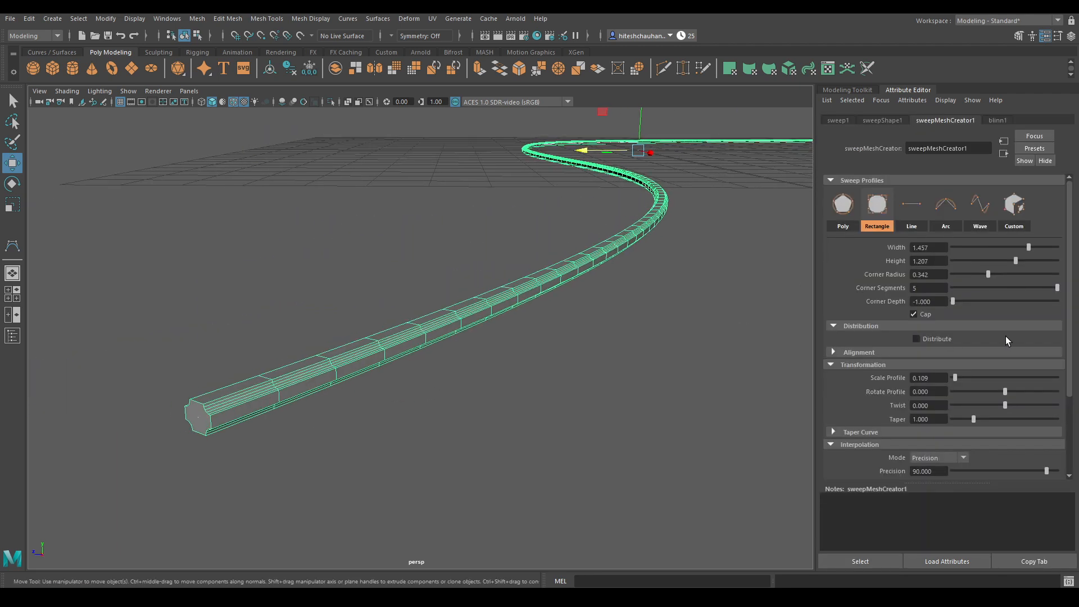
scroll(1007, 337, "down", 5)
scroll(669, 294, "up", 5)
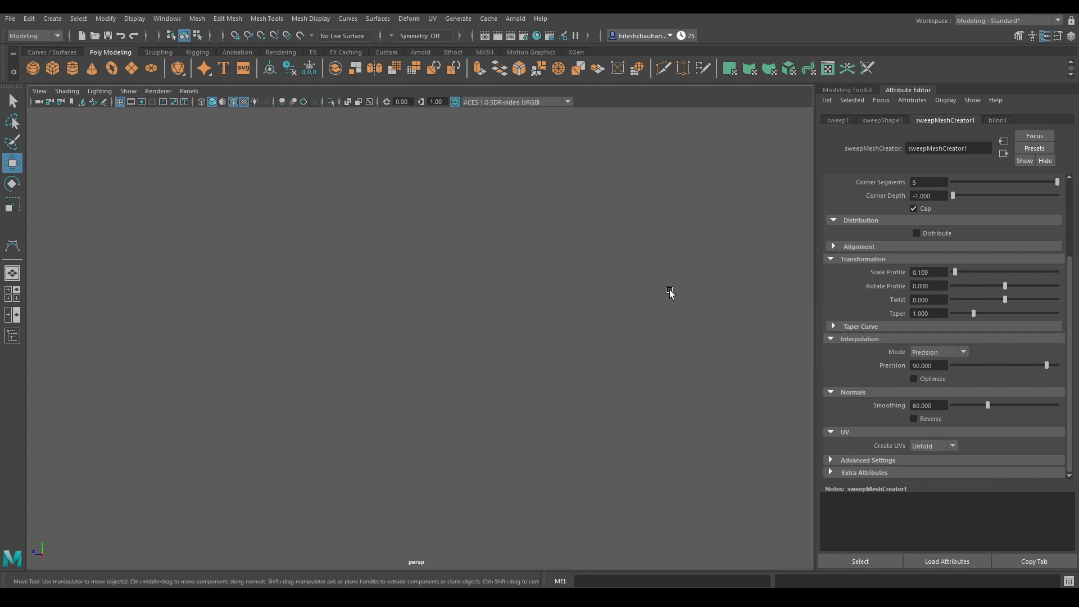
scroll(667, 293, "down", 8)
scroll(671, 321, "up", 5)
scroll(1012, 346, "up", 3)
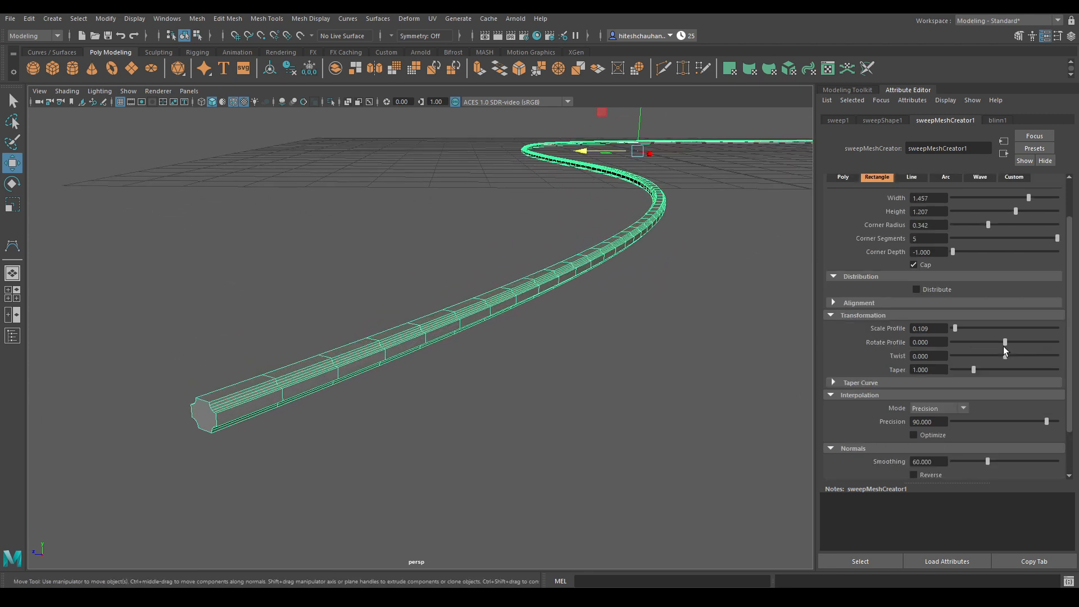
scroll(812, 293, "down", 2)
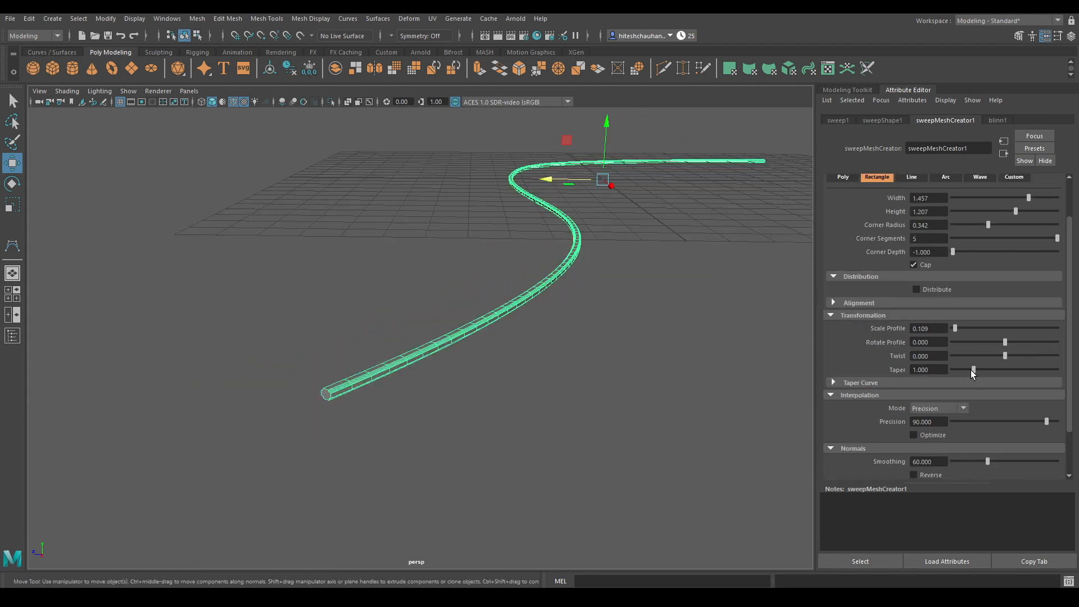
left_click_drag(974, 370, 1058, 380)
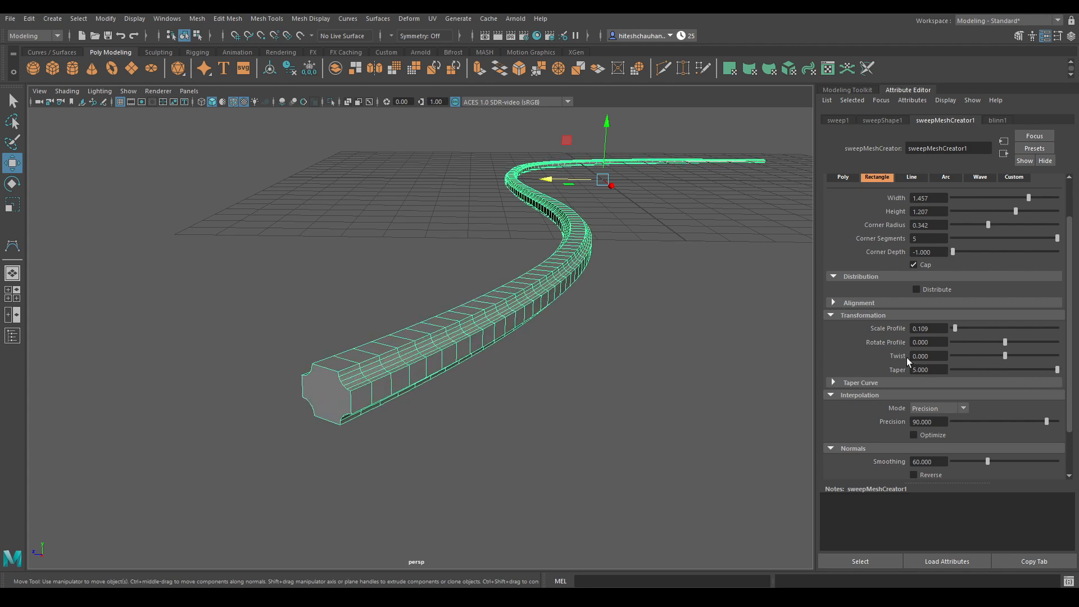
left_click_drag(776, 315, 742, 225, "alt")
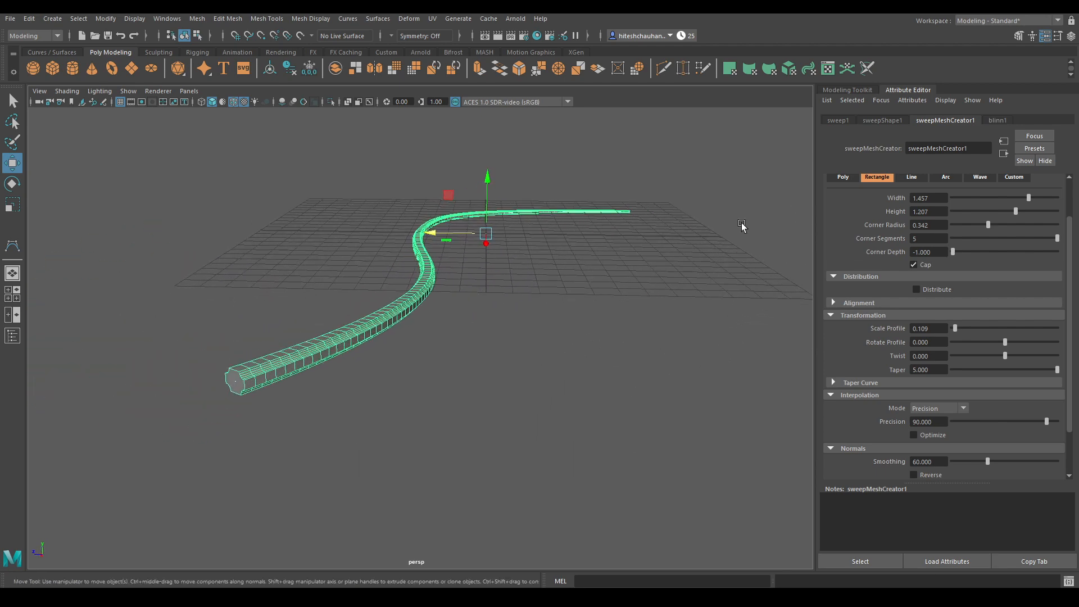
Shape the taper curve with a peak near its middle and both ends lowered to 0.
left_click(866, 381)
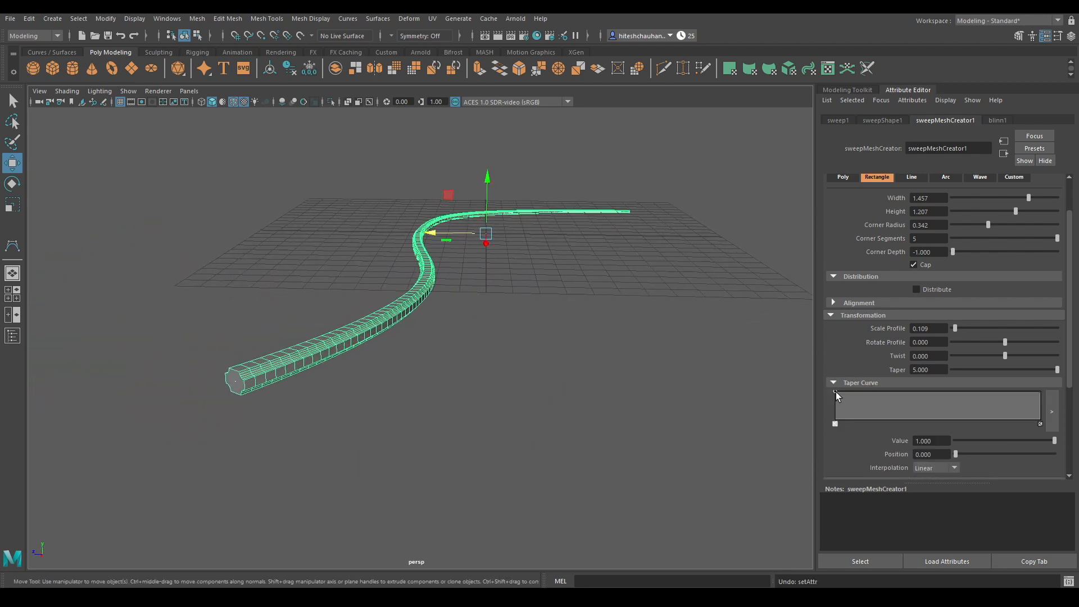
left_click_drag(835, 393, 940, 391)
left_click(837, 419)
left_click(1032, 413)
left_click_drag(1042, 423, 1044, 437)
left_click_drag(539, 348, 543, 246, "alt")
left_click(406, 373)
key("ctrl+z")
scroll(493, 233, "up", 3)
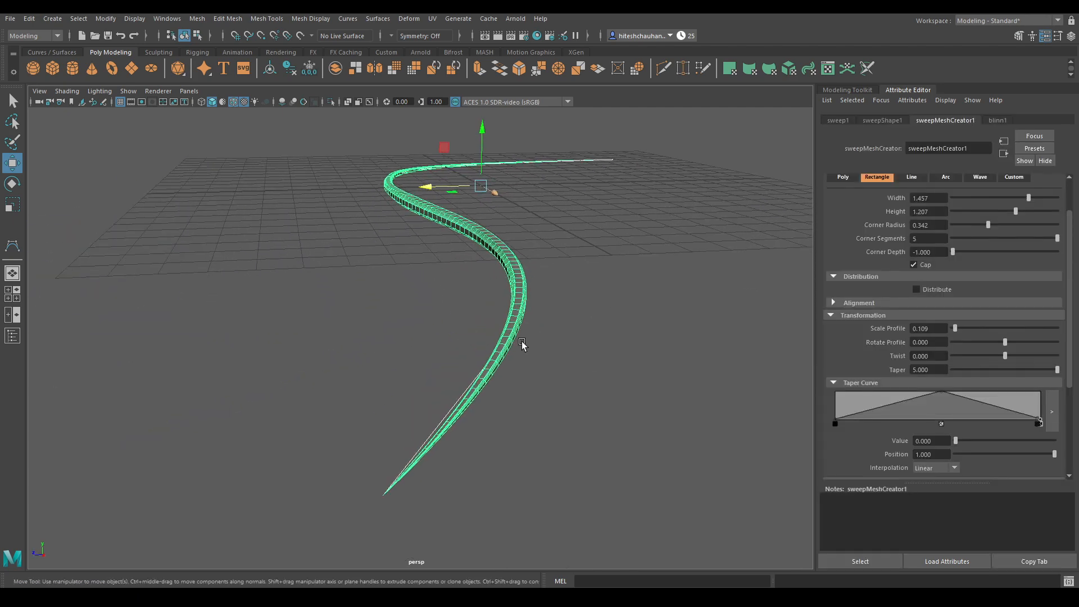
left_click_drag(521, 340, 485, 346, "alt")
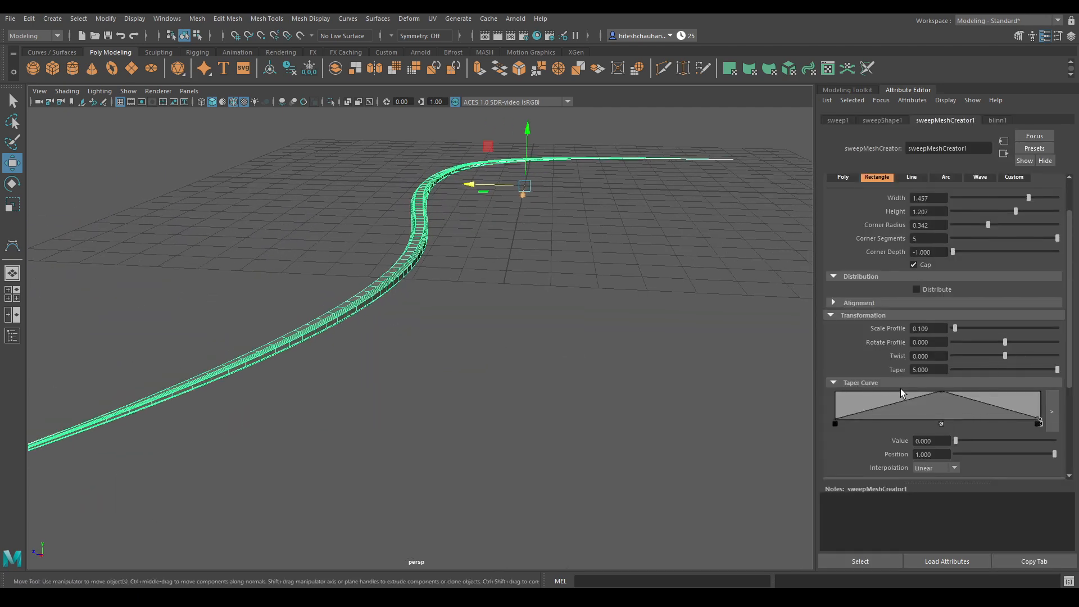
Flatten the taper curve to a value of 1.000 by removing its end points, keeping only the point near the middle.
left_click(836, 393)
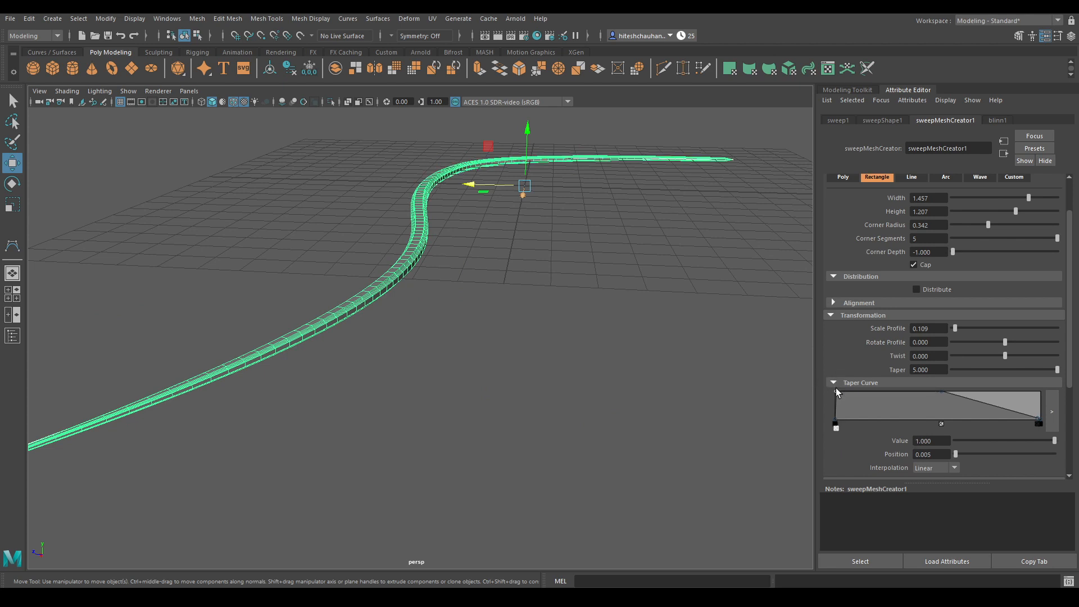
left_click(835, 428)
left_click_drag(1040, 421, 1040, 394)
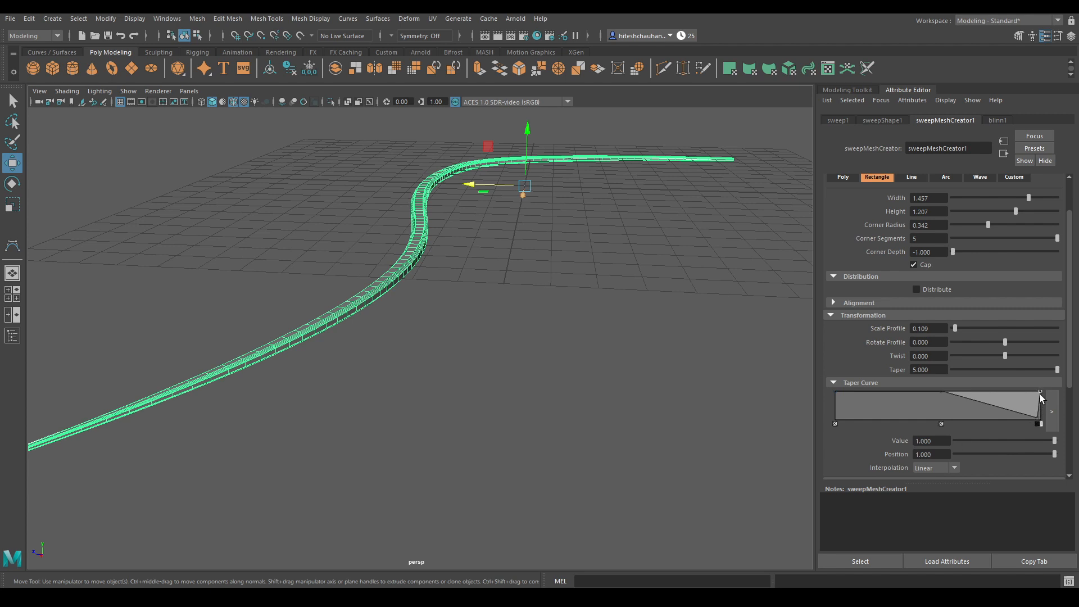
left_click(1040, 427)
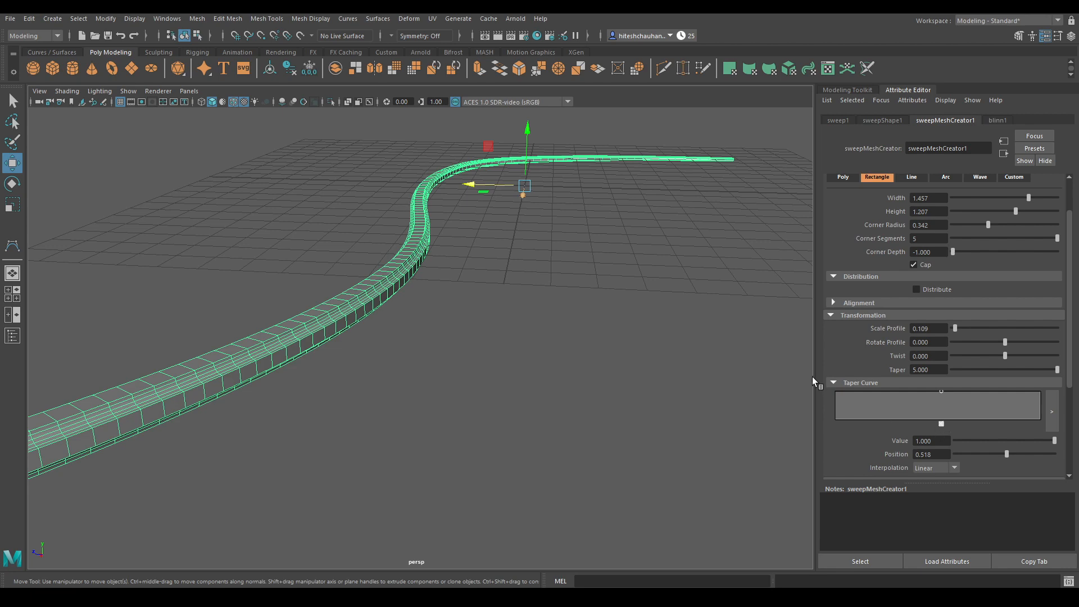
left_click_drag(477, 236, 741, 307, "alt")
scroll(942, 306, "up", 1)
mouse_move(562, 337)
left_mouse_down("alt")
mouse_move(545, 337)
mouse_move(585, 332)
mouse_move(565, 332)
left_mouse_up("alt")
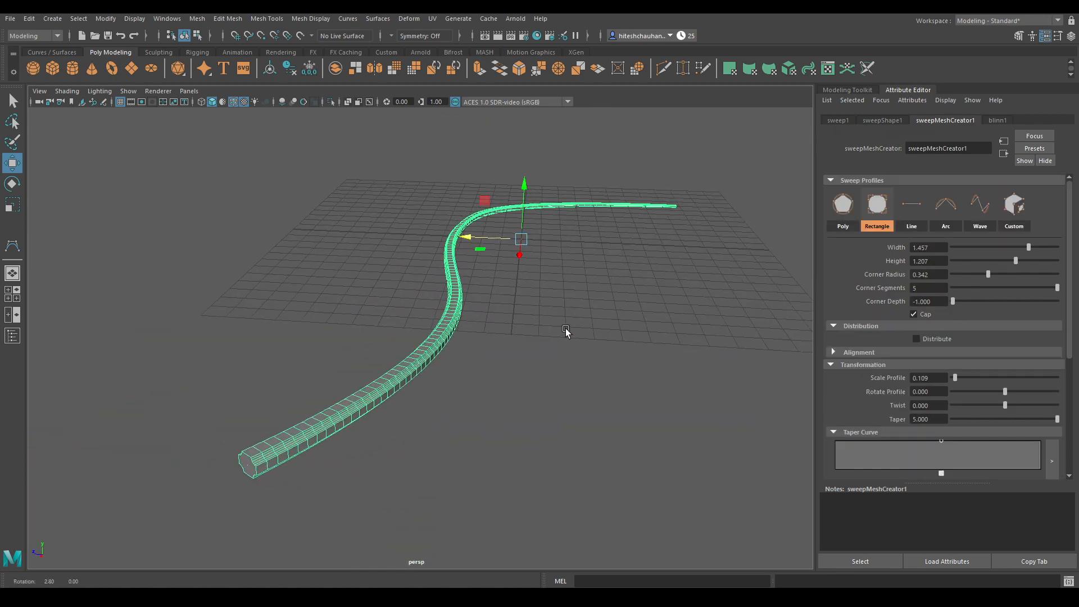
Switch the sweep profile to Line and enable Distribute for the flat strip.
left_click(912, 206)
left_click_drag(664, 262, 603, 237, "alt")
scroll(603, 239, "up", 3)
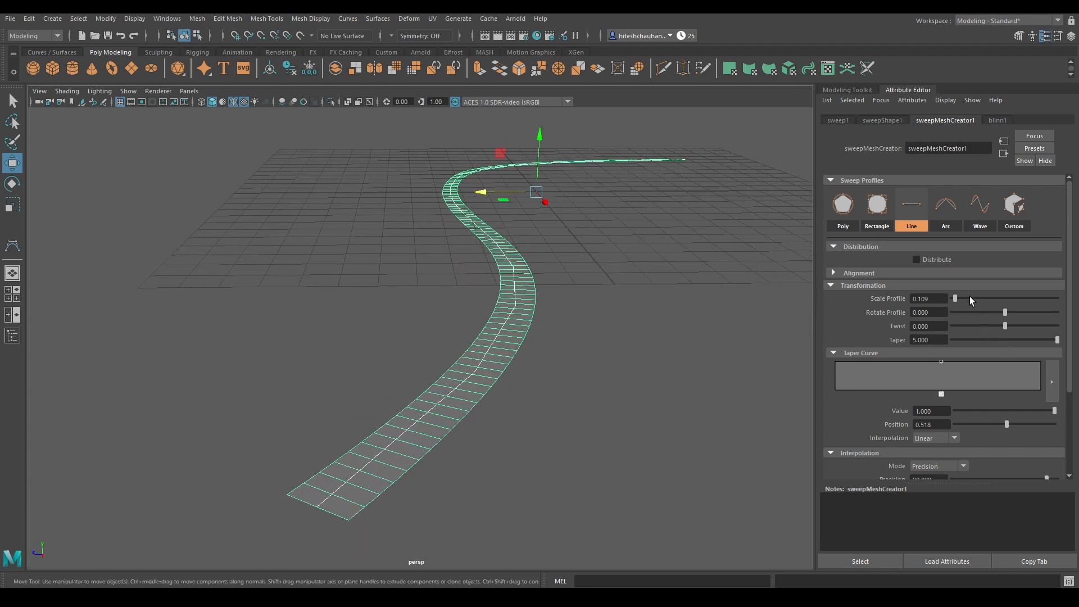
left_click(917, 259)
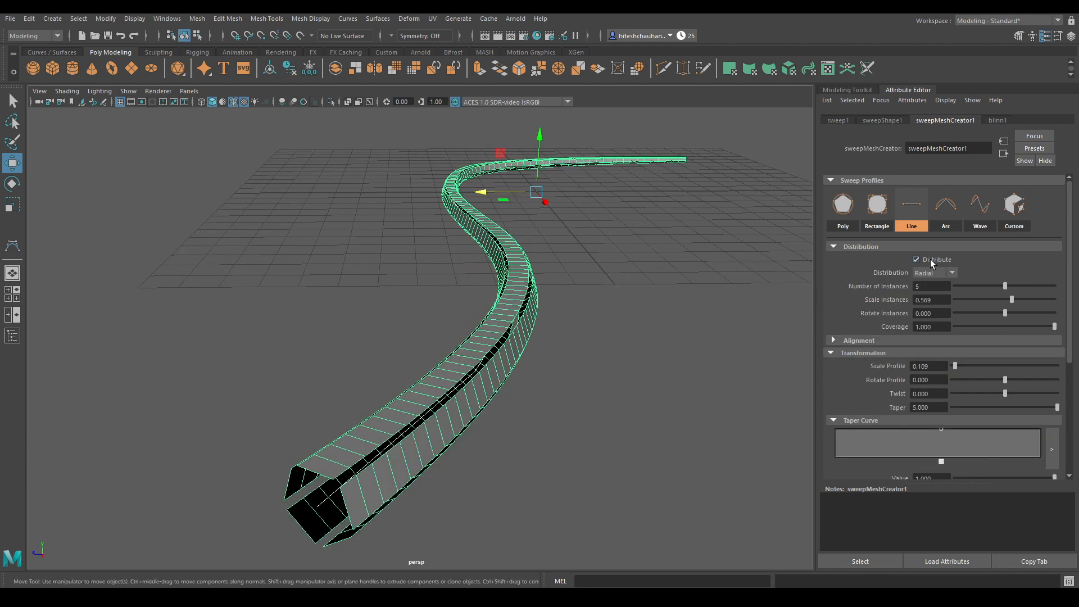
Enlarge the line strips to a Scale Profile of 0.408 and reduce the interpolation Precision to 75.543.
scroll(947, 369, "down", 3)
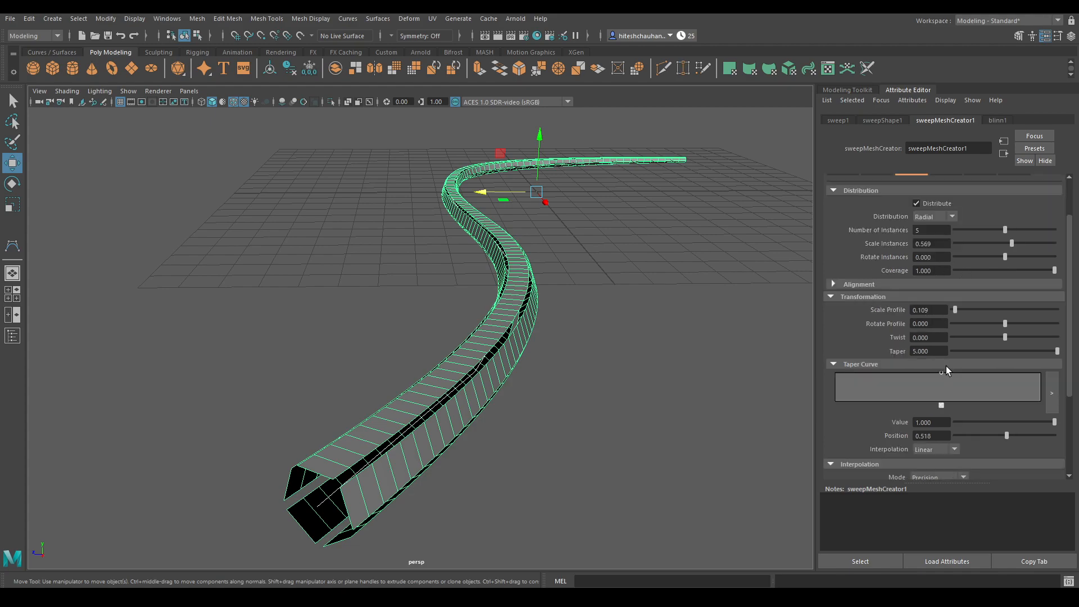
mouse_move(954, 310)
left_mouse_down()
mouse_move(969, 307)
mouse_move(961, 312)
left_mouse_up()
scroll(959, 393, "down", 5)
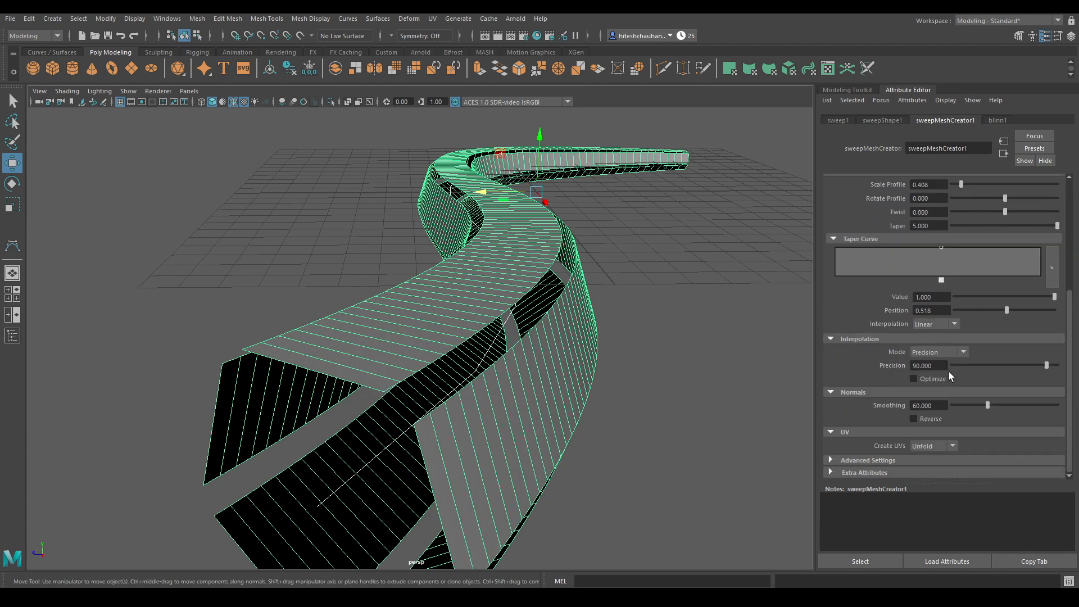
left_click_drag(1007, 364, 1031, 366)
left_click_drag(535, 374, 579, 319, "alt")
scroll(909, 288, "up", 7)
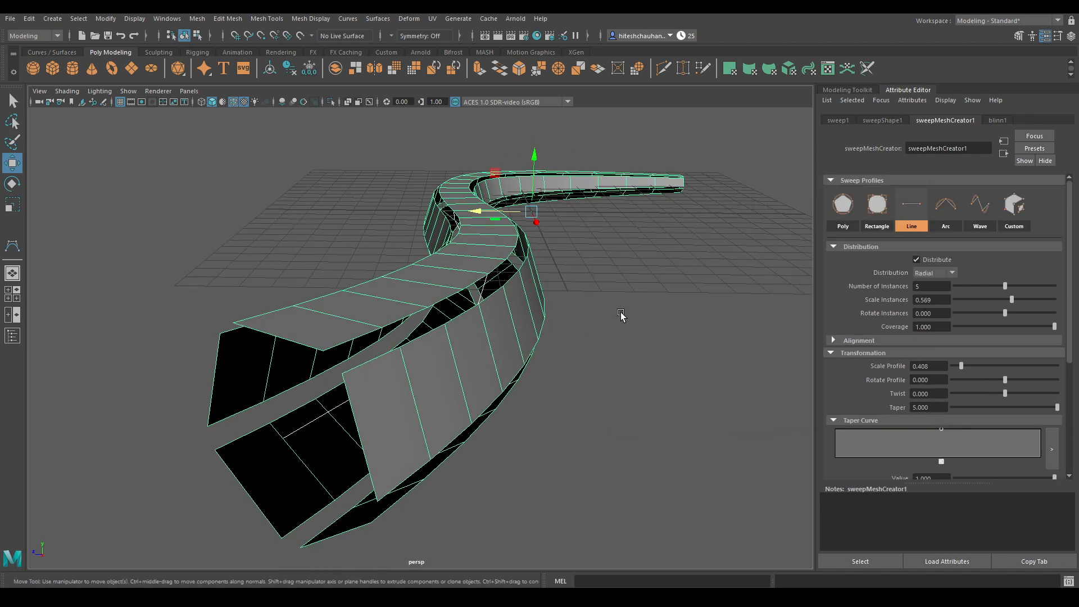
Switch the sweep profile to Arc and set the Number of Instances to 3.
left_click(946, 208)
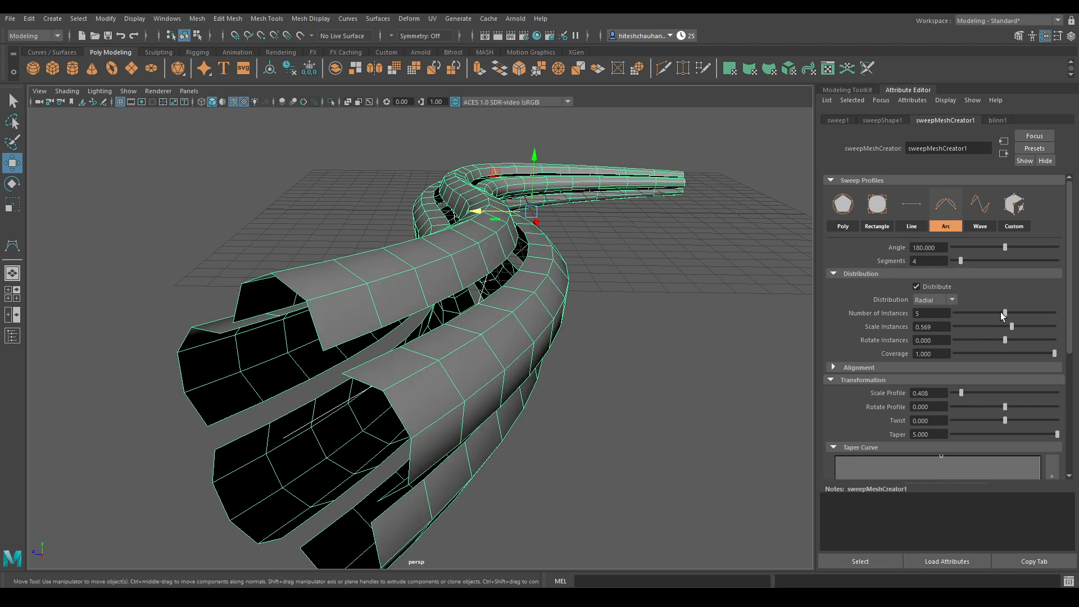
left_click_drag(1001, 312, 984, 319)
left_click_drag(482, 318, 508, 306, "alt")
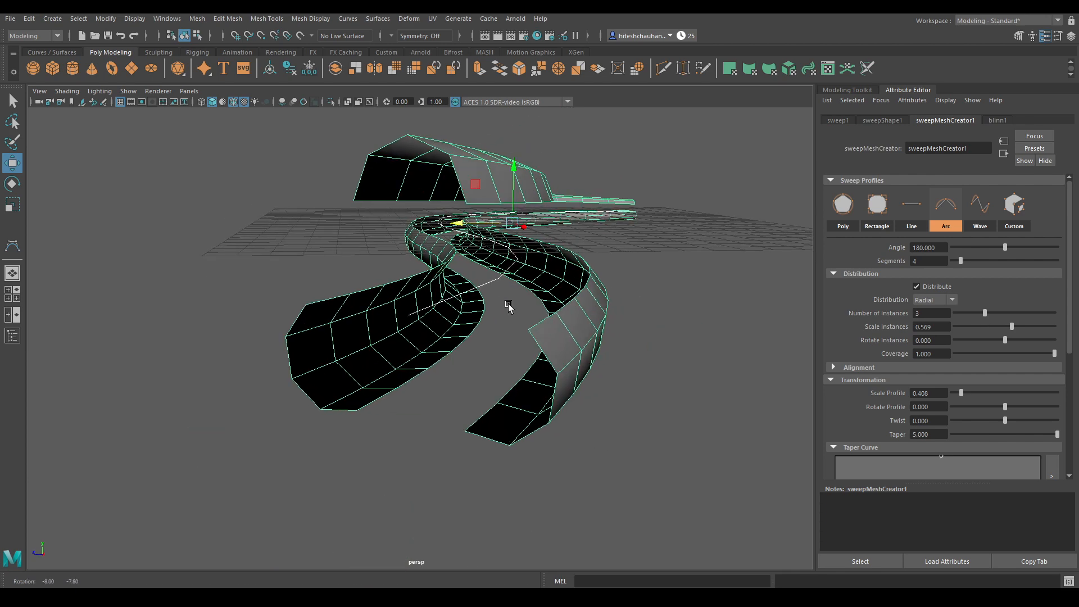
Adjust the arc strips to a Scale Instances of 0.431 and a Scale Profile of 0.109.
mouse_move(1007, 326)
left_mouse_down()
mouse_move(979, 328)
mouse_move(1002, 328)
left_mouse_up()
left_click_drag(961, 394, 979, 393)
mouse_move(1003, 326)
left_mouse_down()
mouse_move(968, 329)
mouse_move(998, 328)
left_mouse_up()
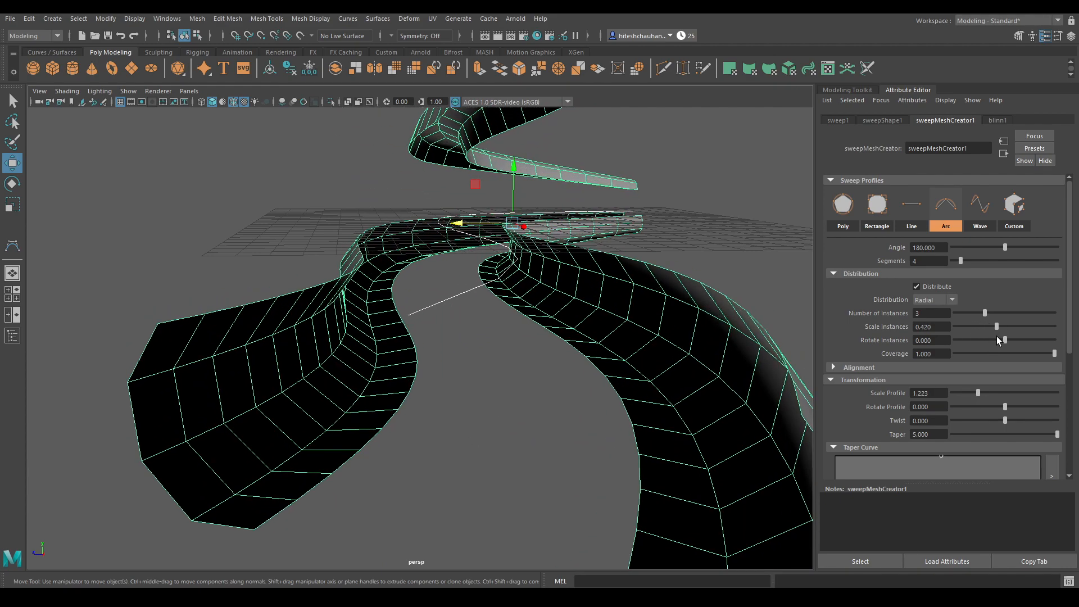
left_click_drag(979, 391, 956, 394)
mouse_move(607, 315)
left_mouse_down("alt")
mouse_move(489, 304)
mouse_move(622, 304)
left_mouse_up("alt")
right_click_drag(621, 304, 616, 341, "alt")
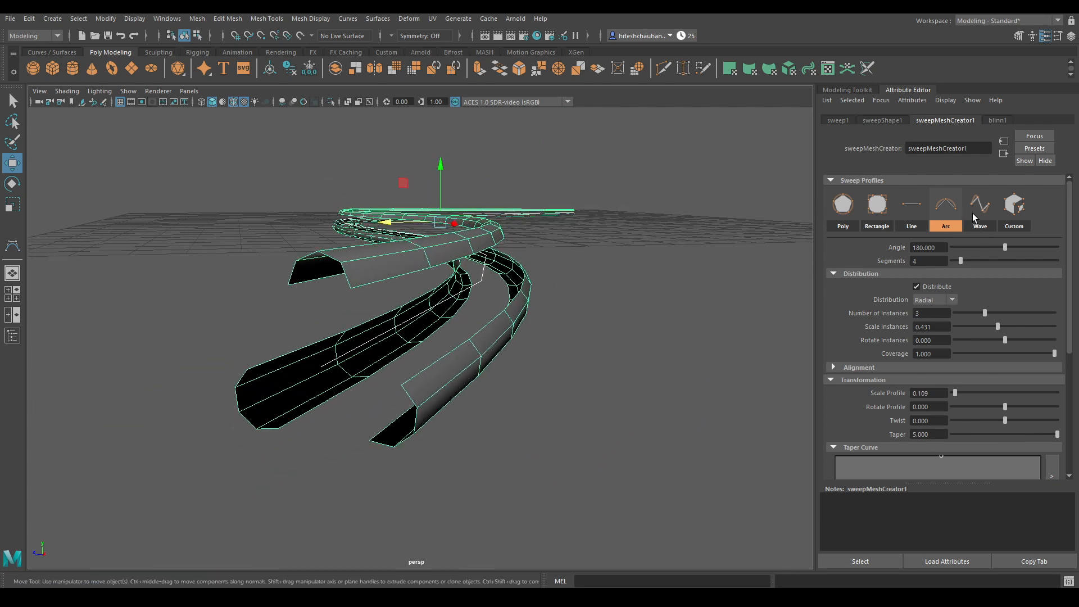
Switch the sweep profile to Wave and set the Number of Instances to 6.
left_click(977, 216)
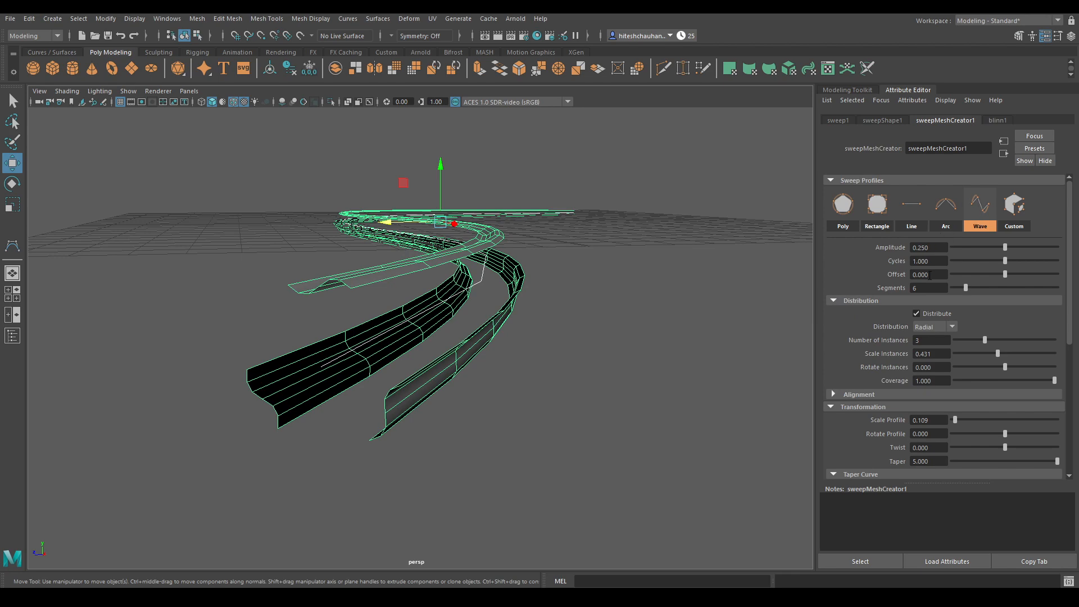
left_click_drag(595, 256, 581, 222, "alt")
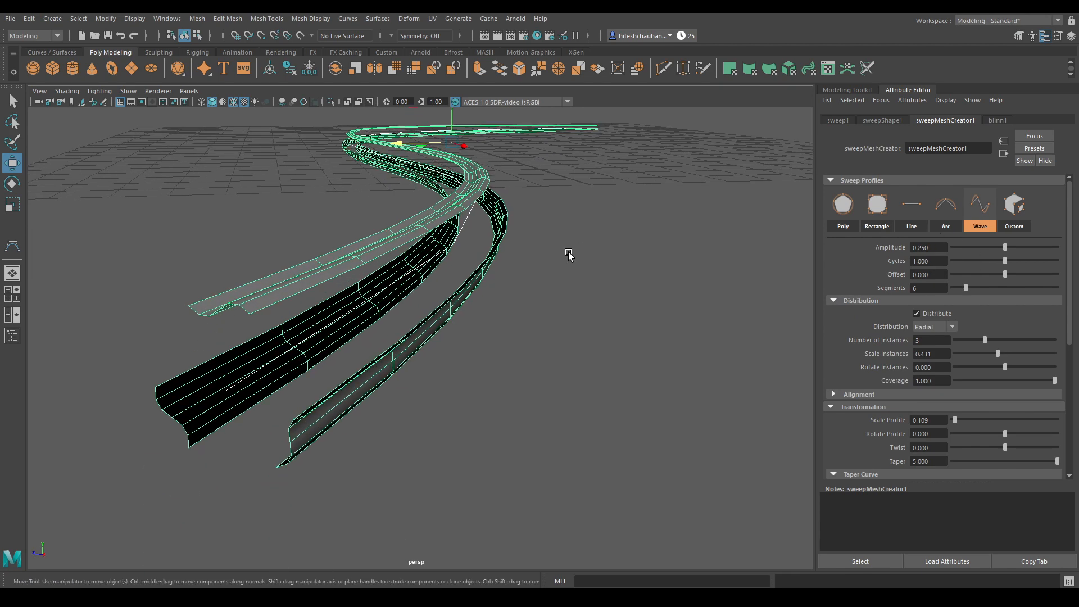
right_click_drag(568, 249, 616, 289, "alt")
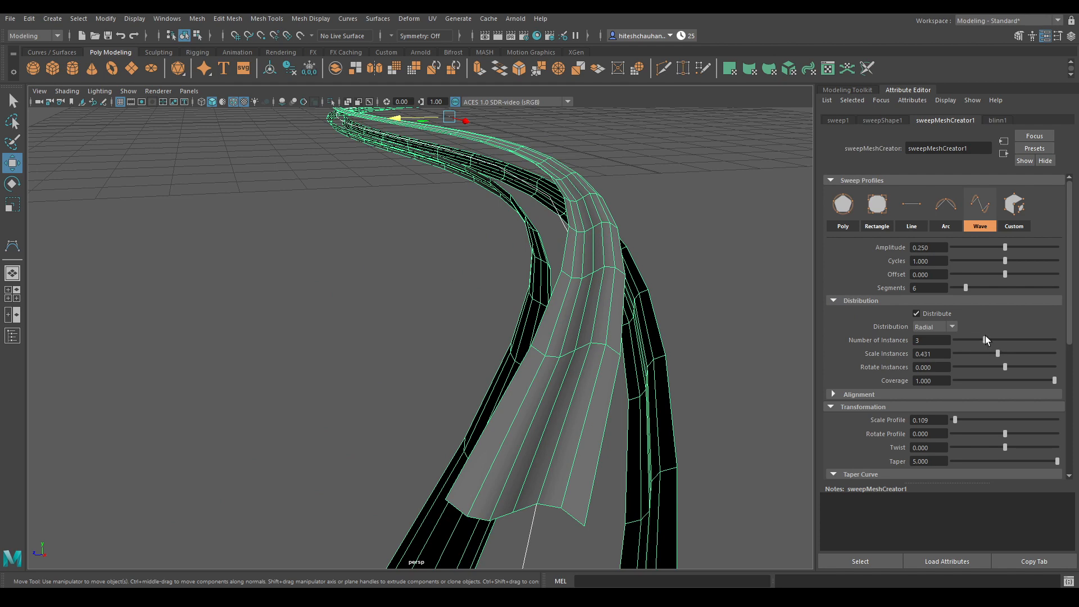
left_click_drag(986, 338, 1013, 342)
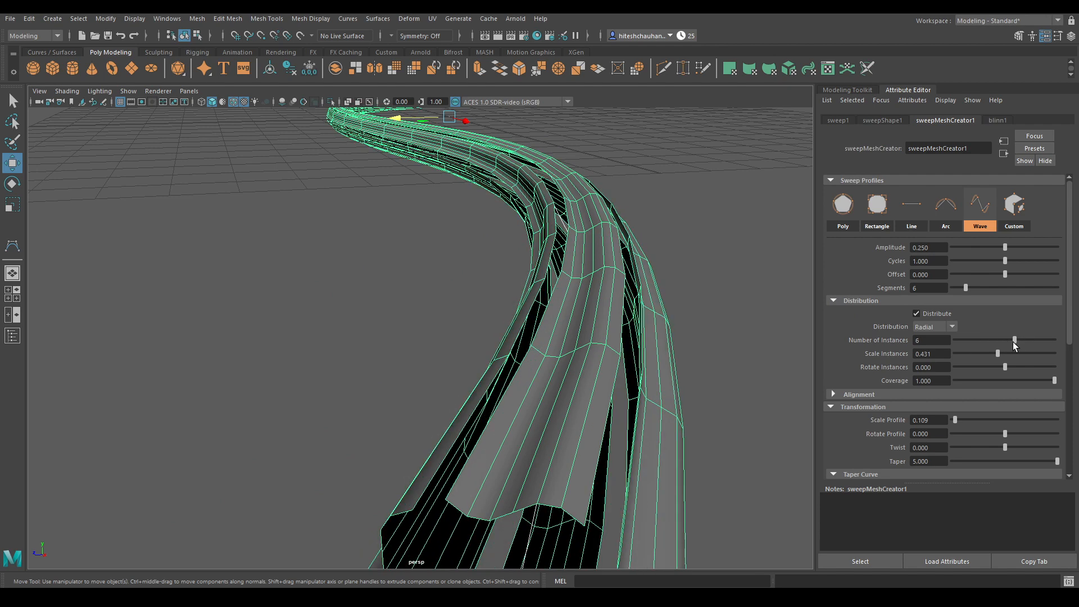
Set the wave's Amplitude to 0.334 and Cycles to 1.880, and increase its Segments for a smoother profile.
left_click_drag(1004, 249, 1054, 254)
key("ctrl+z")
left_click_drag(1014, 244, 1050, 262)
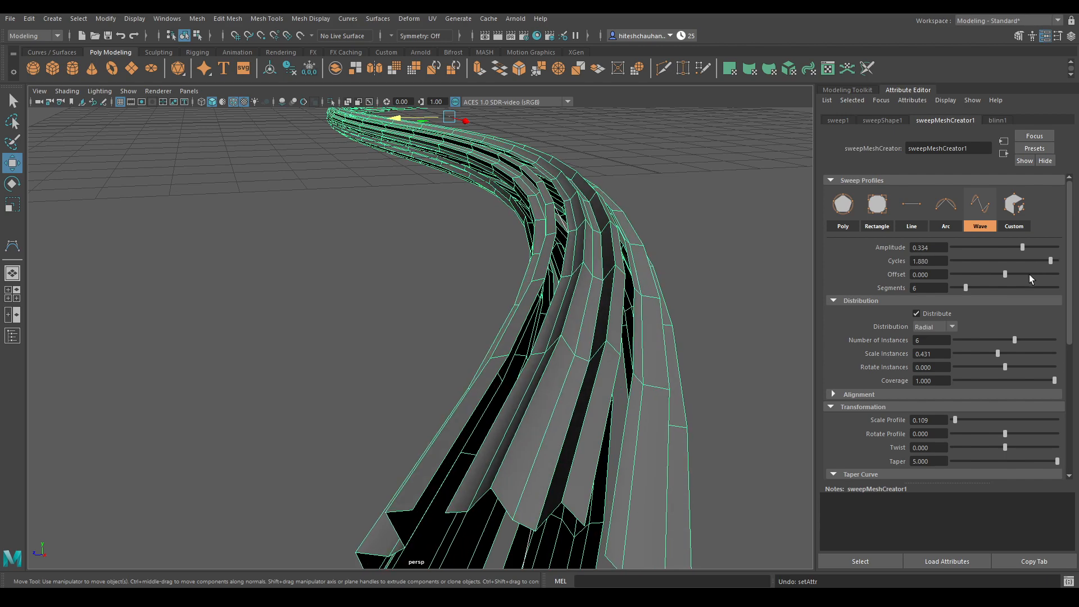
left_click_drag(966, 287, 1004, 288)
Deselect the swept mesh and turn off the wireframe overlay to inspect the shaded wave strips.
left_click(698, 289)
mouse_move(699, 289)
left_mouse_down("alt")
mouse_move(703, 272)
mouse_move(663, 263)
mouse_move(699, 268)
left_mouse_up("alt")
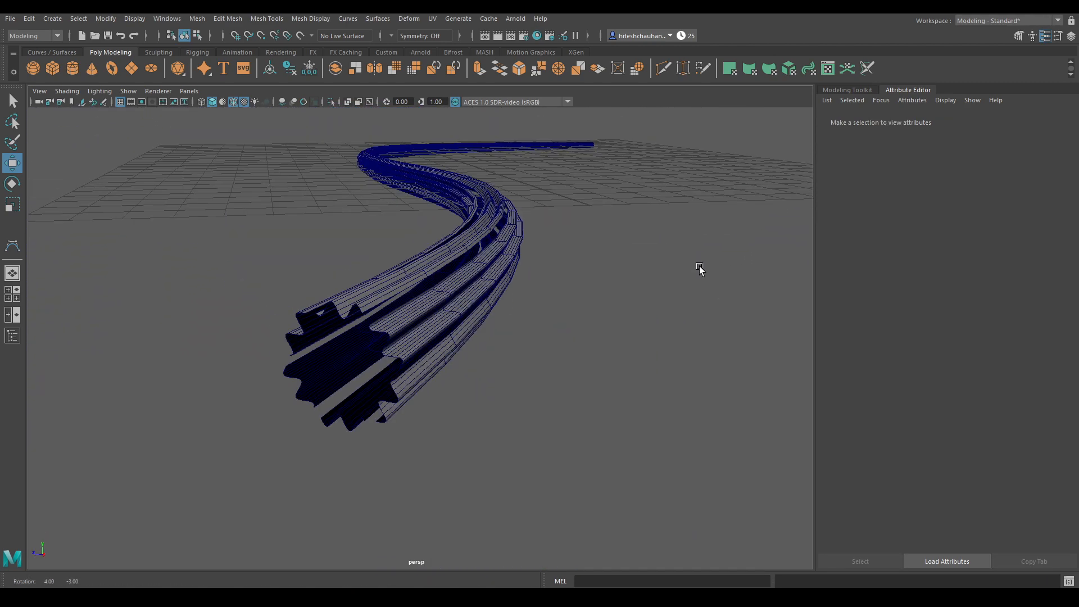
left_click(235, 102)
mouse_move(454, 213)
left_mouse_down("alt")
mouse_move(481, 215)
mouse_move(441, 265)
mouse_move(434, 187)
left_mouse_up("alt")
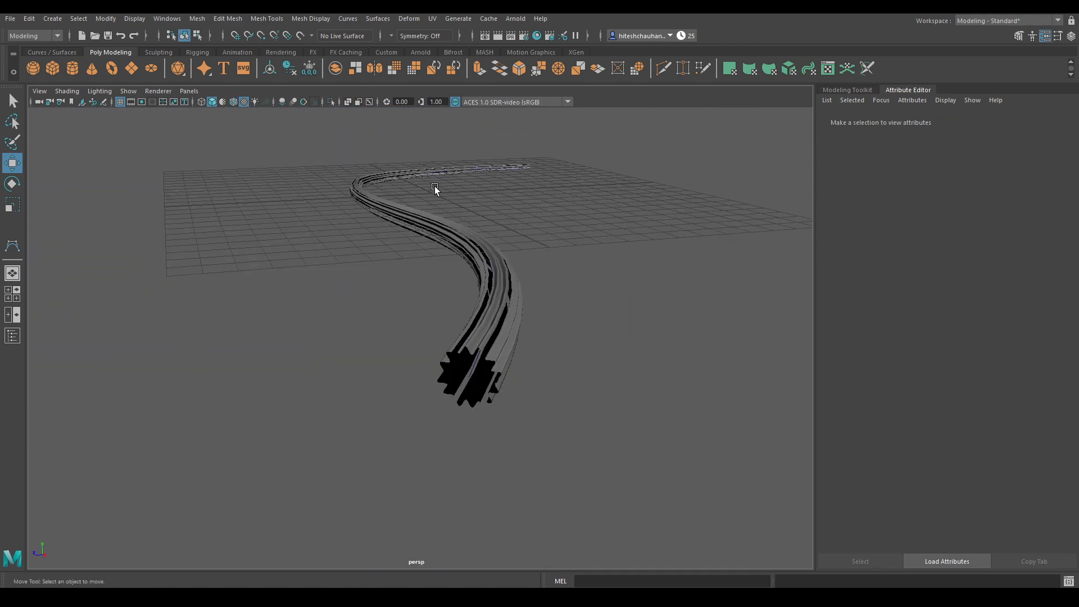
Select and frame the swept mesh, and switch its sweep profile back to Poly.
left_click(494, 299)
key("f")
scroll(929, 349, "down", 3)
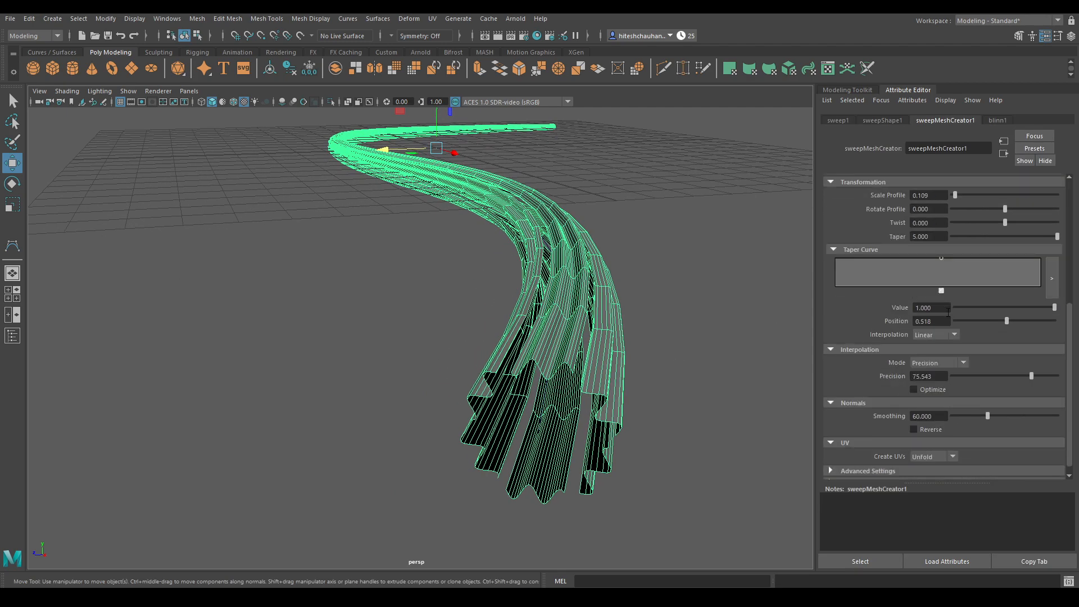
scroll(928, 349, "up", 3)
left_click(843, 226)
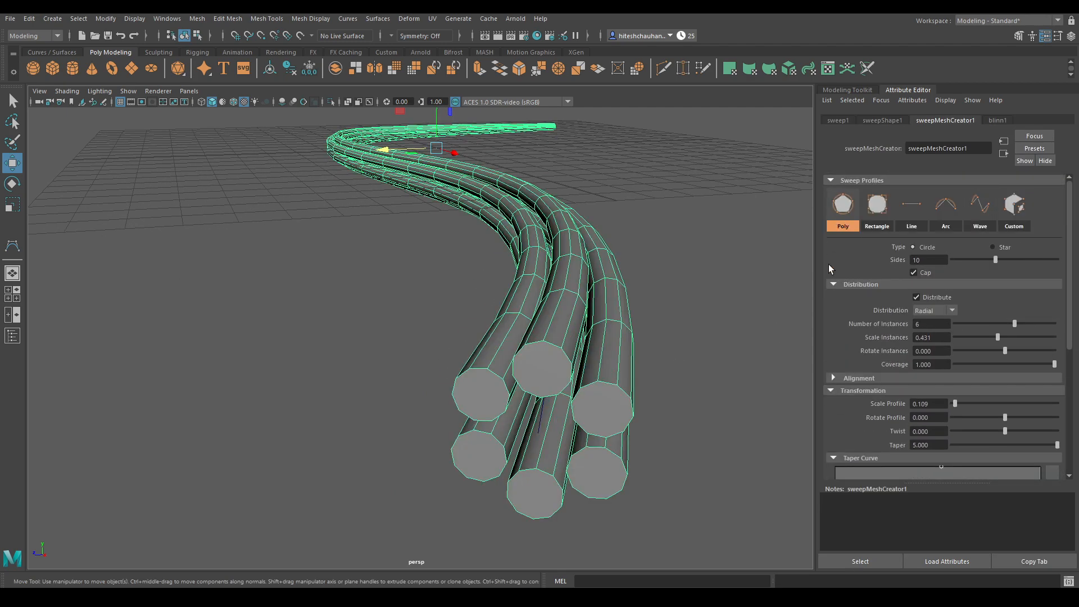
scroll(622, 292, "up", 5)
scroll(314, 216, "down", 5)
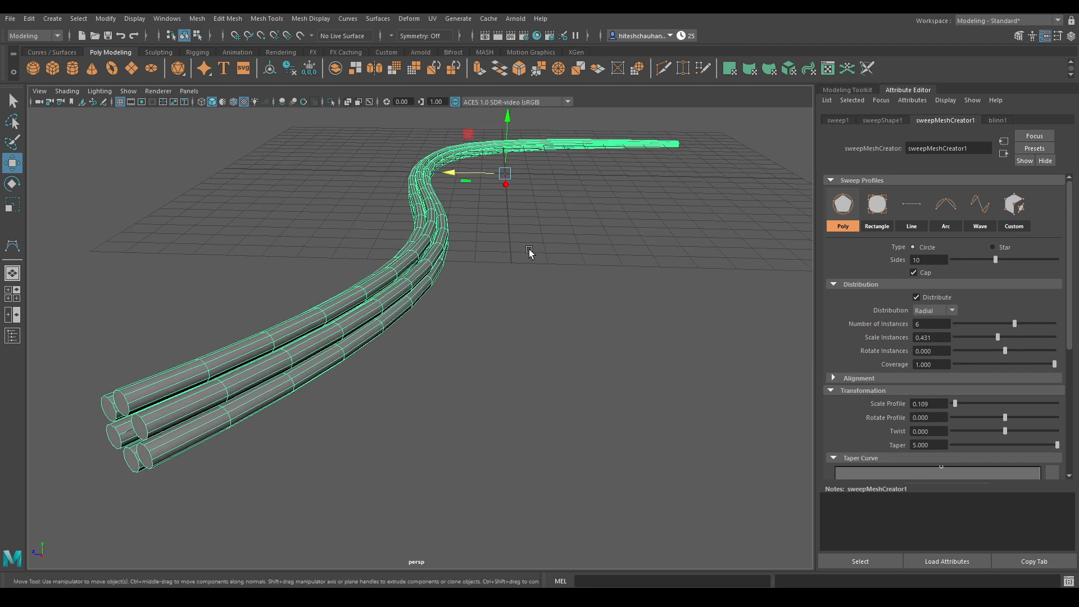
scroll(554, 262, "up", 2)
scroll(554, 262, "up", 3)
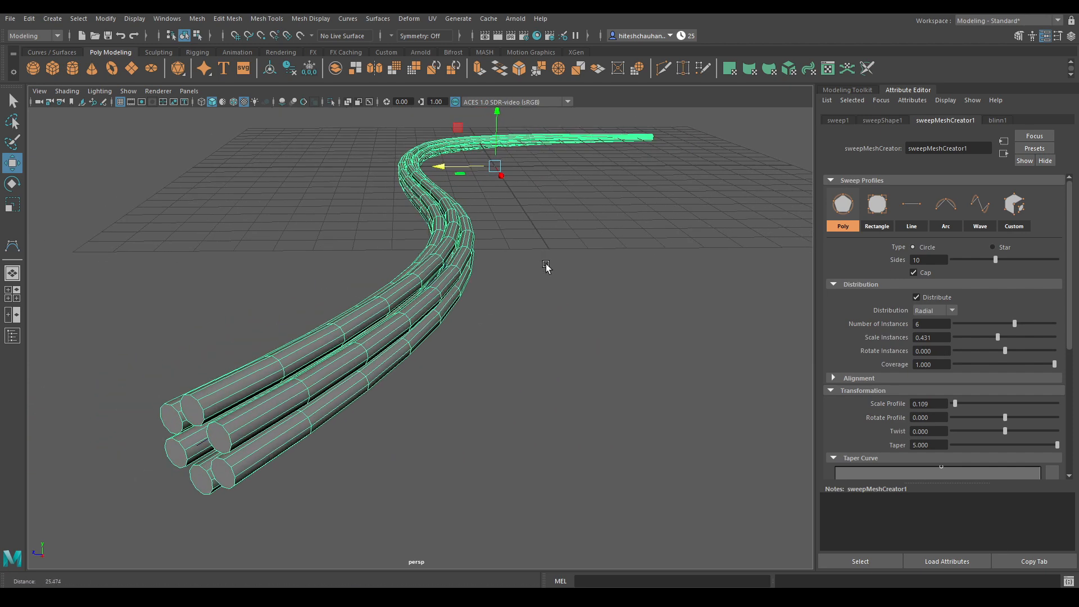
Set the Number of Instances to 5 and twist the tubes around each other with a Twist of 2.000.
left_click(940, 323)
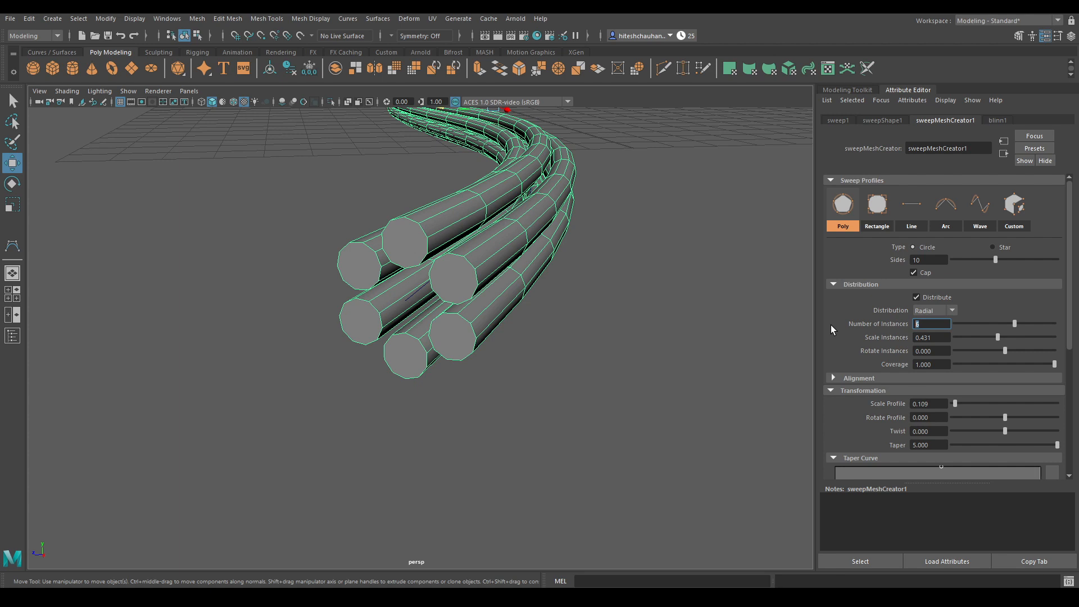
type("5")
key("Return")
scroll(936, 390, "down", 3)
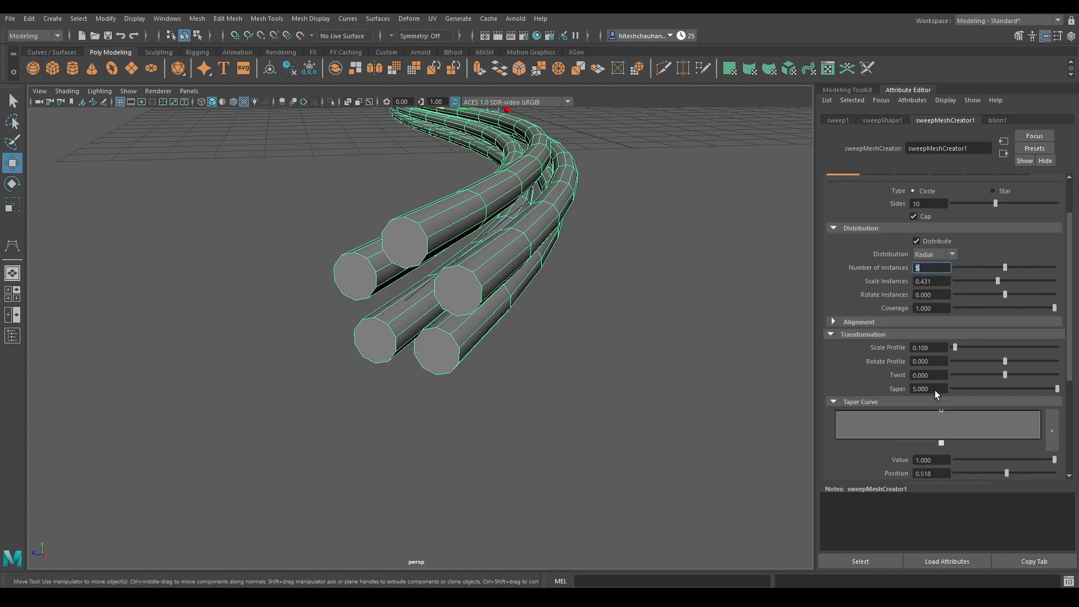
left_click_drag(1003, 373, 1057, 374)
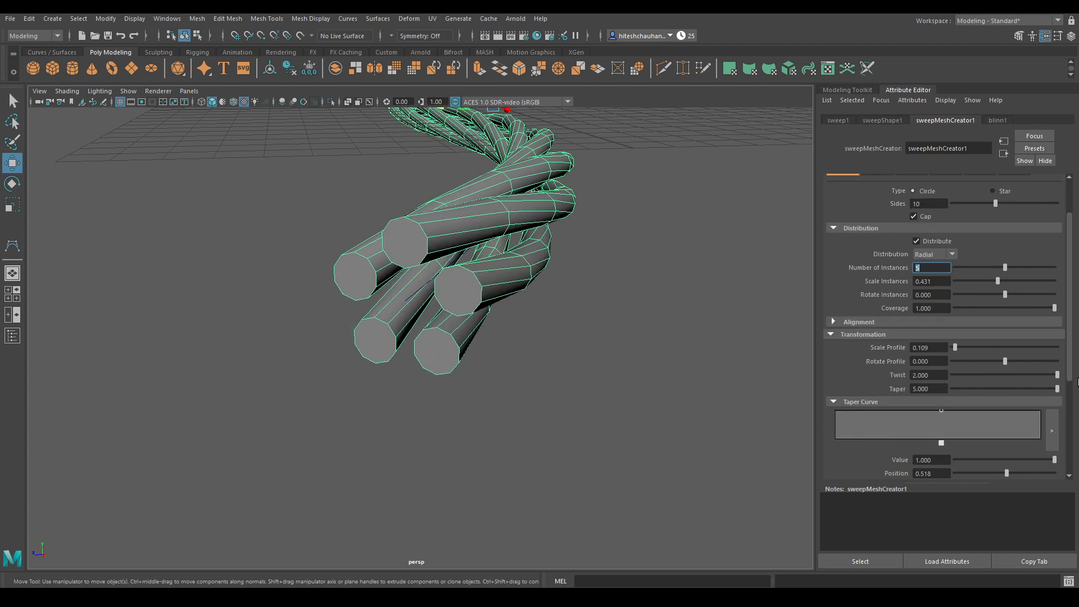
left_click_drag(667, 349, 709, 318, "alt")
middle_click_drag(710, 315, 737, 370, "alt")
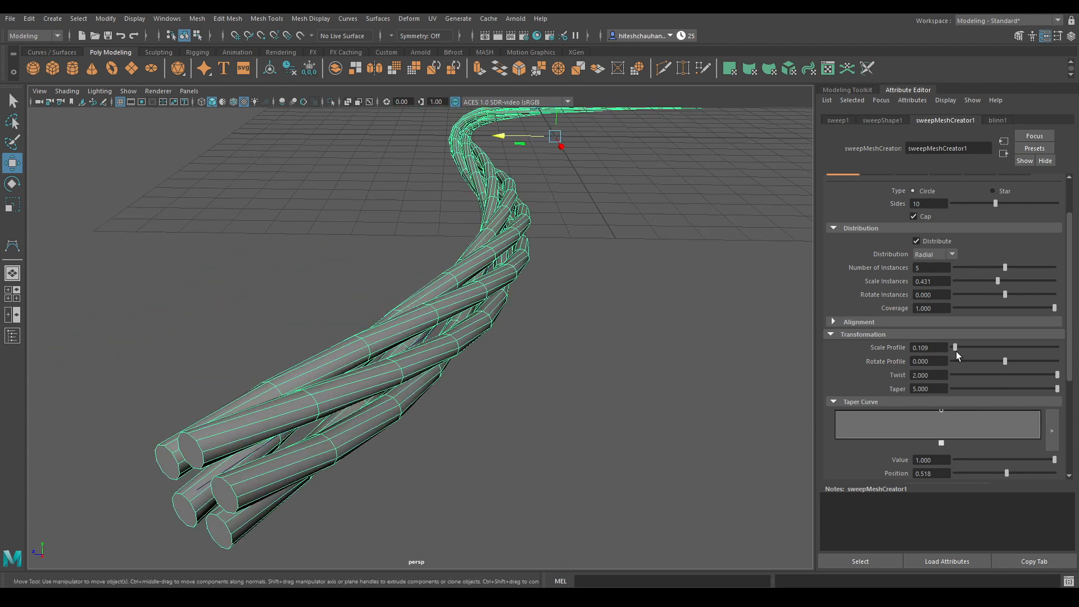
Thin the bundle to a Scale Profile of 0.027 and fatten its strands with a Scale Instances of 0.678.
left_click_drag(991, 281, 989, 282)
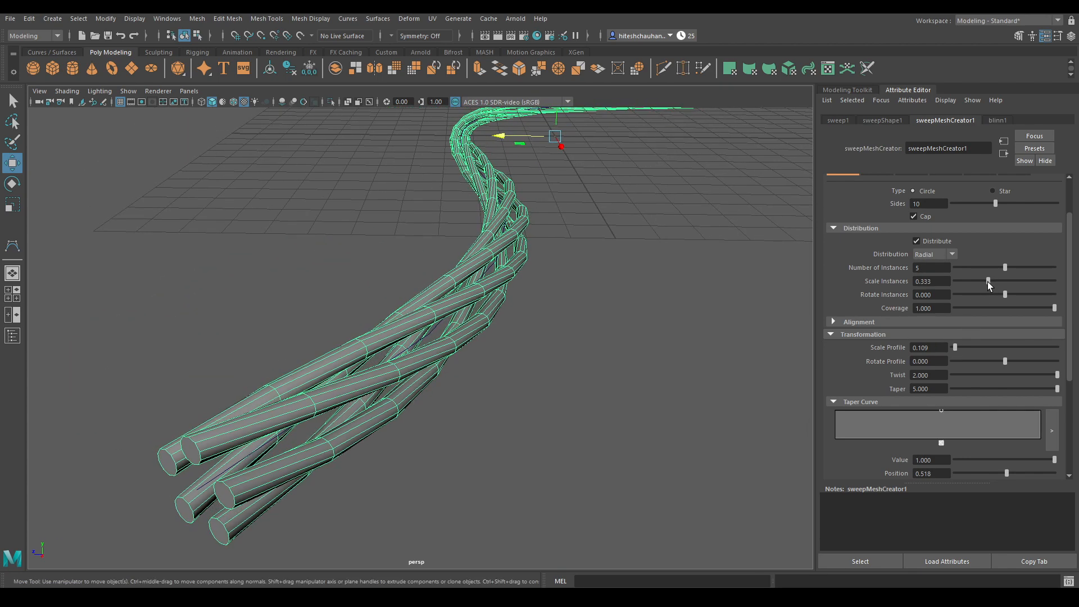
left_click_drag(956, 347, 953, 346)
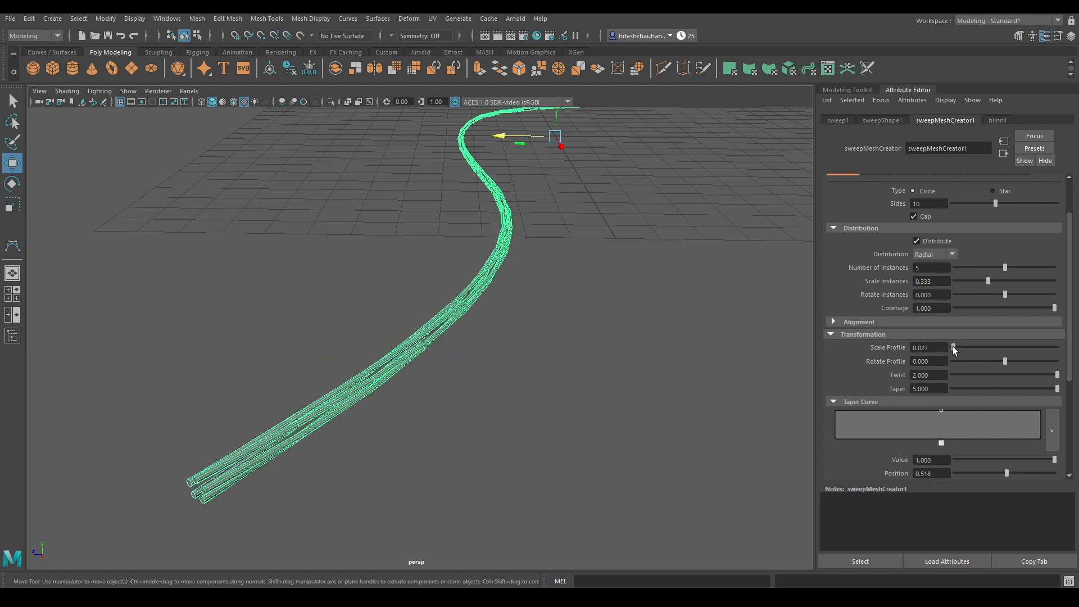
left_click_drag(988, 281, 1023, 281)
scroll(486, 344, "up", 5)
scroll(536, 316, "down", 3)
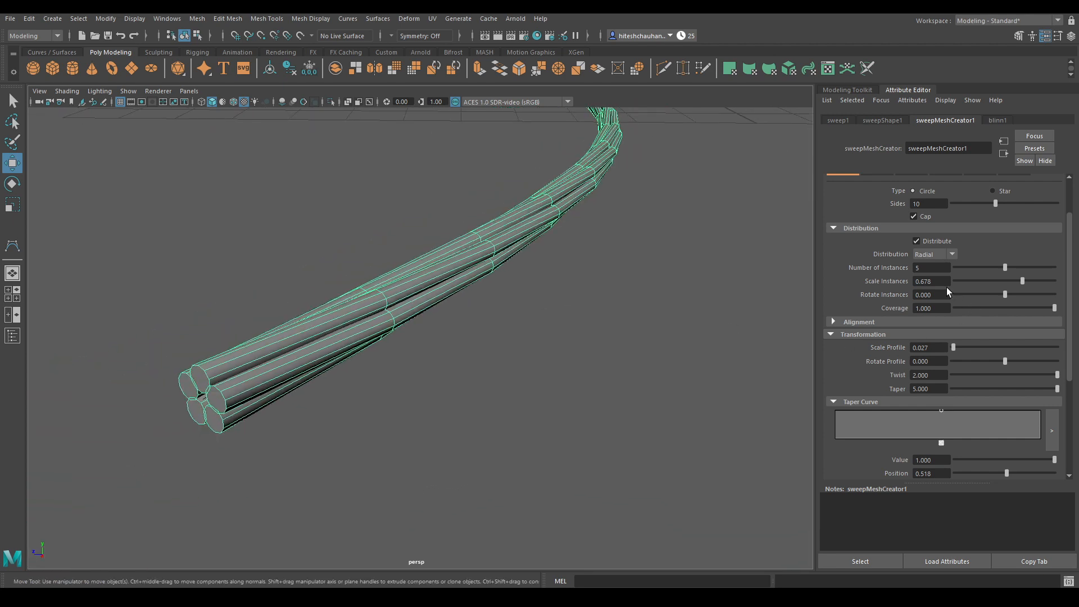
Increase the Twist of the tube bundle to 6.
left_click(943, 376)
type("6")
key("Return")
Set the interpolation Precision to 85 and deselect the mesh to inspect the shaded twisted rope.
scroll(937, 444, "down", 5)
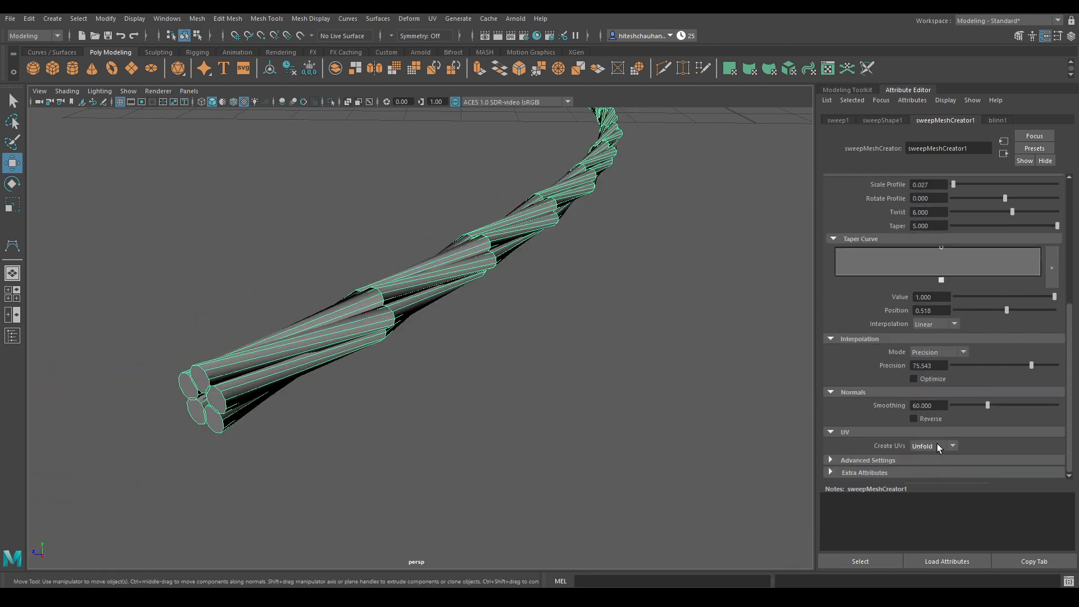
left_click(943, 364)
key("ctrl+a")
type("85")
key("Return")
scroll(703, 346, "down", 4)
left_click_drag(610, 265, 566, 260, "alt")
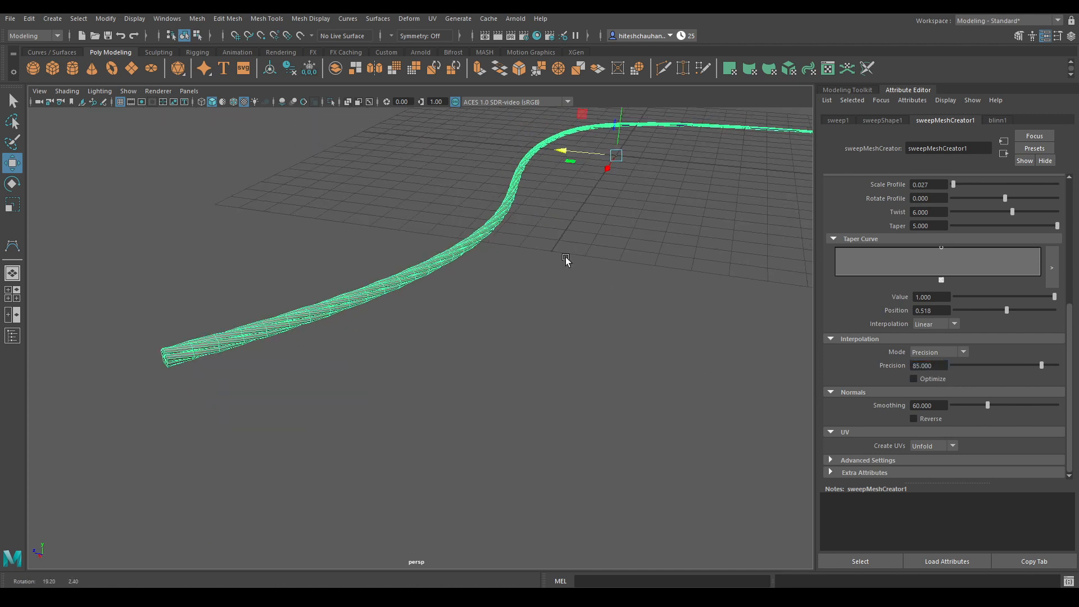
left_click(551, 273)
left_click_drag(441, 265, 451, 266, "alt")
left_click_drag(528, 332, 504, 343, "alt")
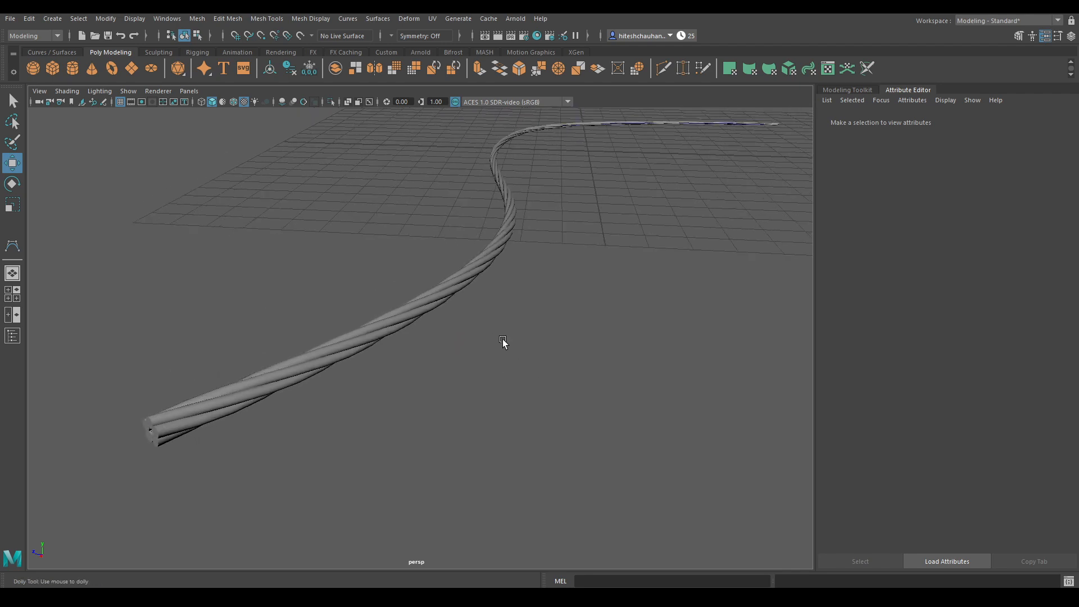
right_click_drag(503, 342, 538, 359, "alt")
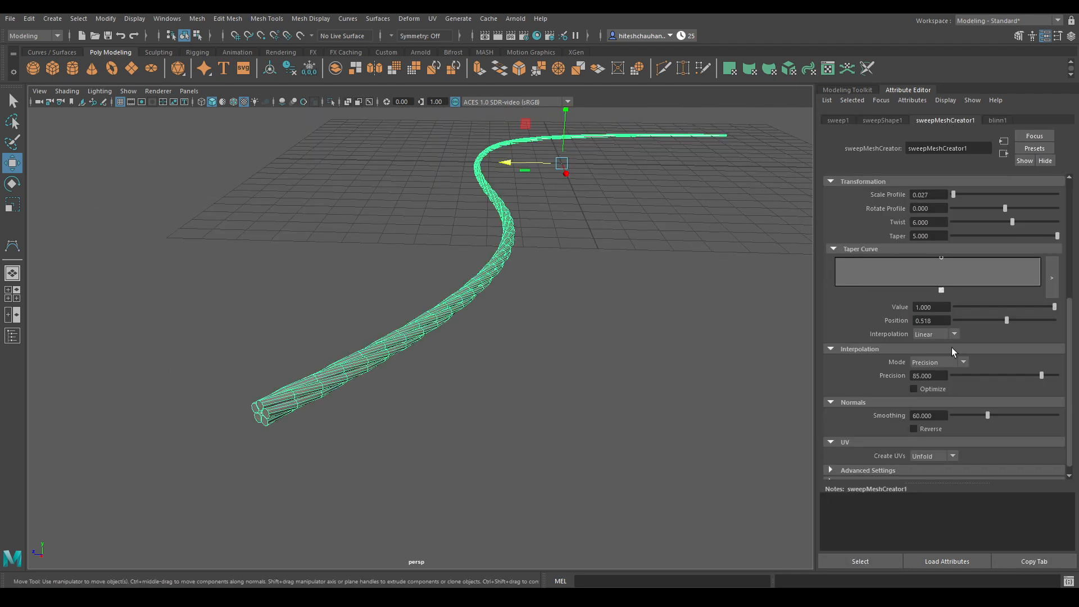
Review the Create UVs options for the swept rope and keep it set to Unfold.
scroll(952, 351, "down", 1)
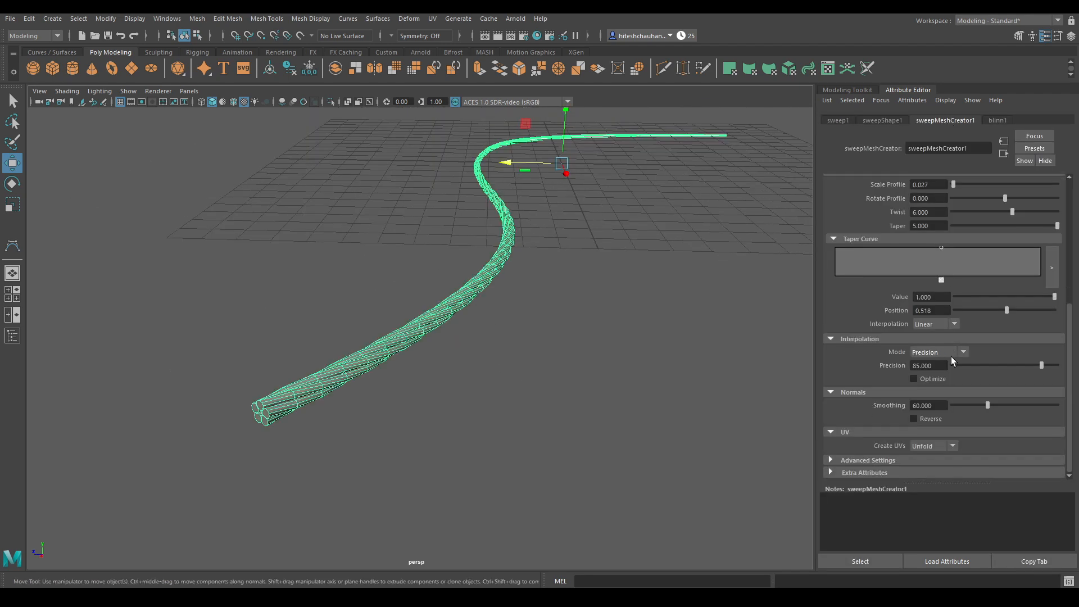
left_click(935, 447)
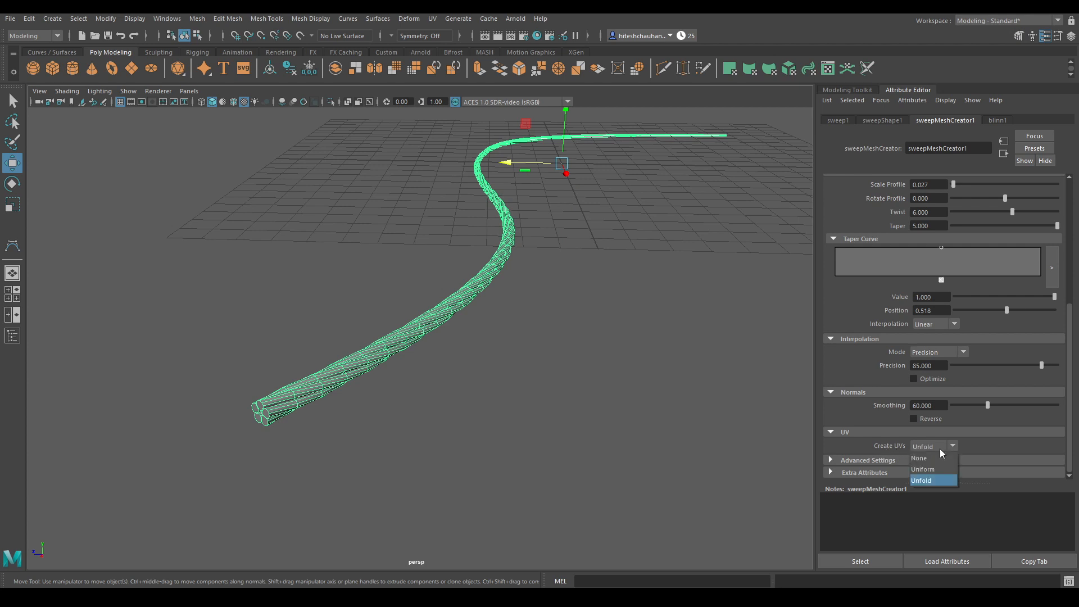
left_click(938, 482)
scroll(629, 393, "down", 2)
middle_click_drag(651, 330, 653, 368, "alt")
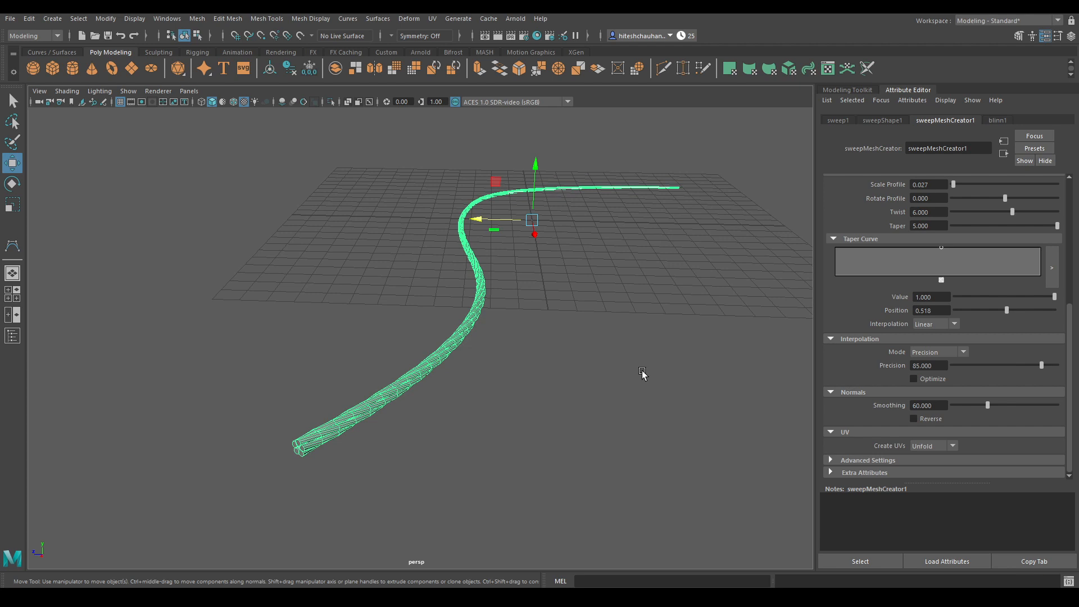
Switch to the UV Editing workspace and select the rope's long strand UV shells for close inspection.
left_click(990, 21)
left_click(1001, 90)
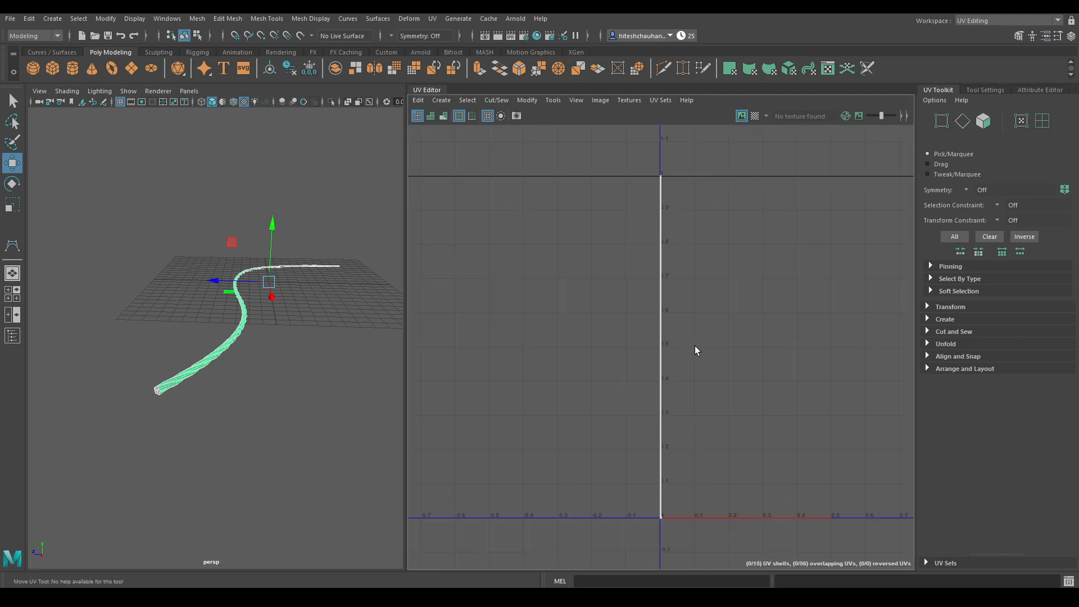
right_click_drag(719, 222, 669, 210)
left_click_drag(534, 173, 753, 225)
right_click_drag(753, 225, 628, 270)
scroll(629, 270, "up", 5)
scroll(651, 448, "up", 8)
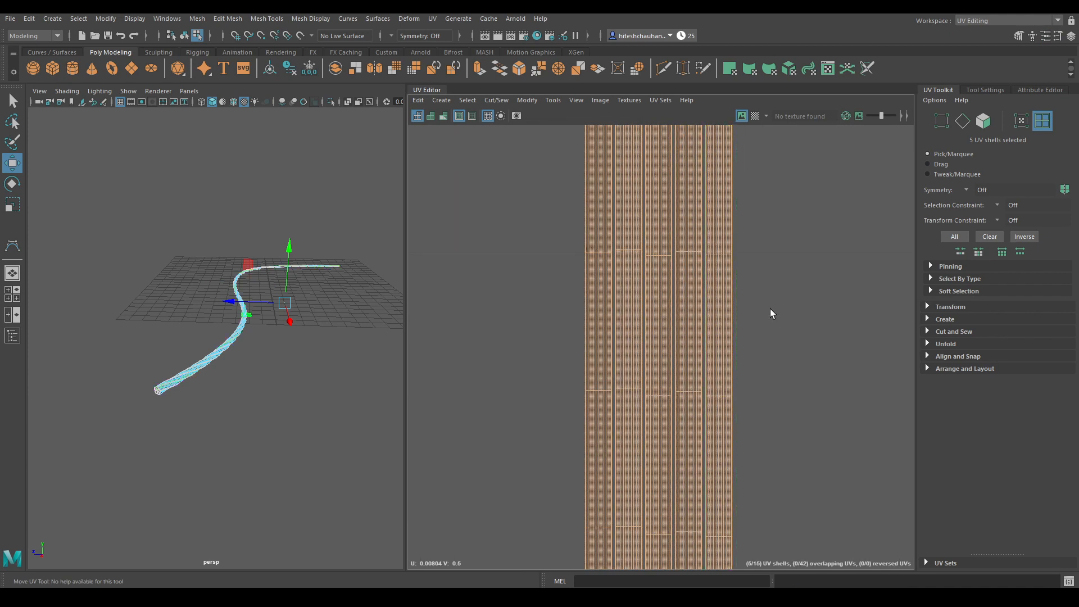
scroll(757, 228, "down", 3)
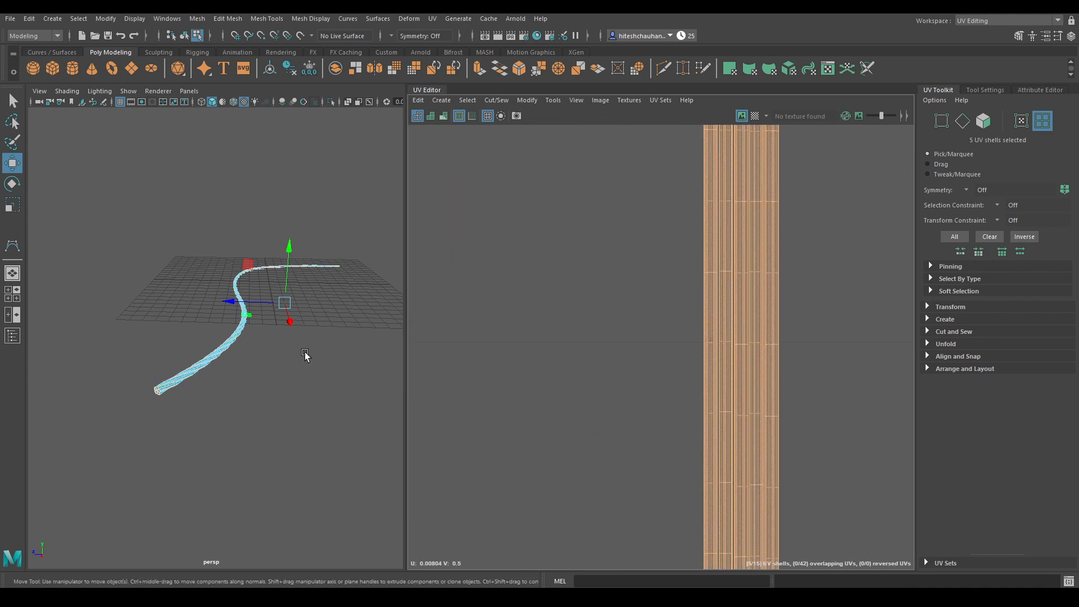
Select the complete twisted rope in object mode and examine the full extent of its UV layout.
scroll(279, 352, "up", 4)
left_click(346, 344)
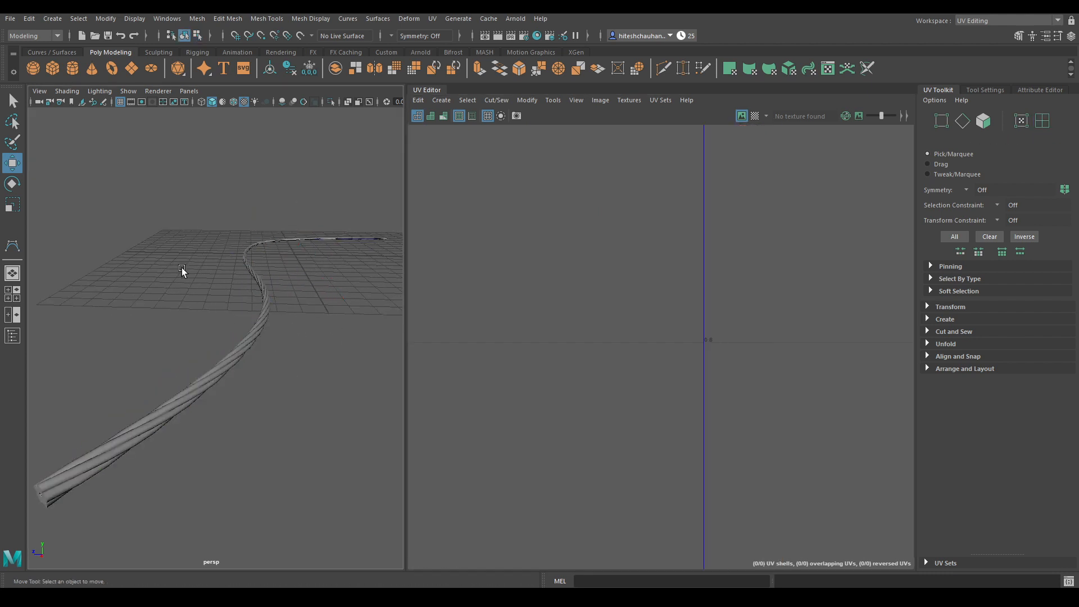
left_click_drag(220, 298, 315, 339)
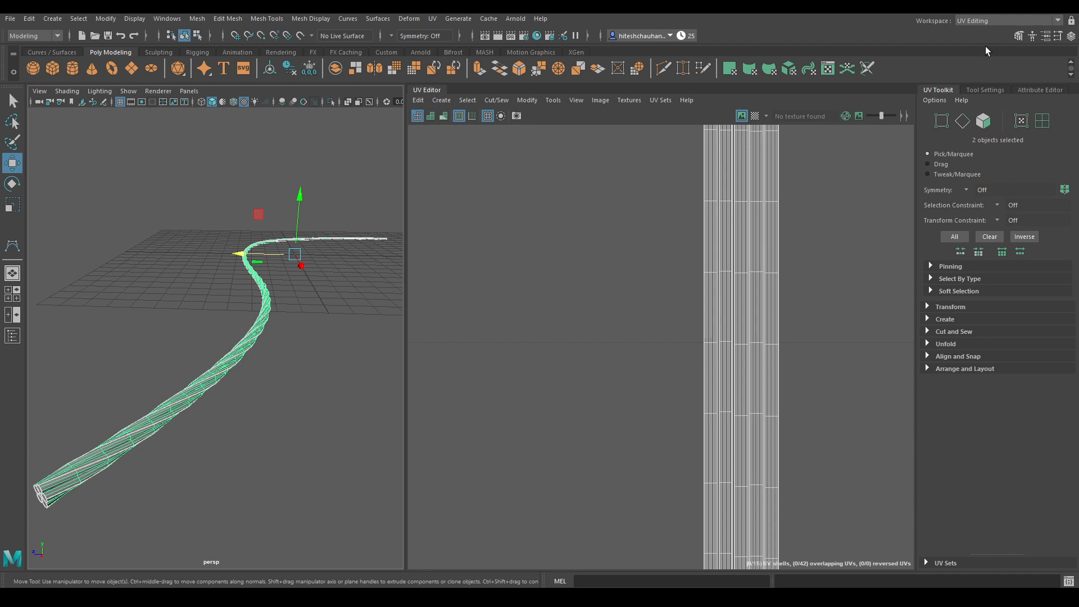
scroll(585, 168, "down", 5)
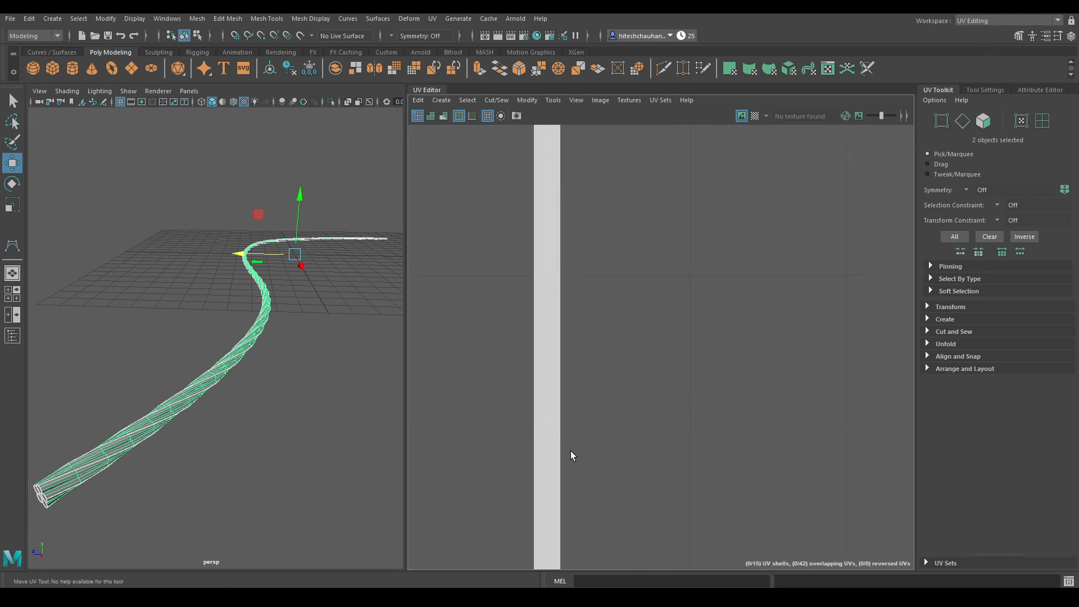
scroll(571, 451, "down", 3)
middle_click_drag(616, 377, 622, 248, "alt")
Switch to the Modeling - Standard workspace and delete the rope together with its curve.
left_click(985, 20)
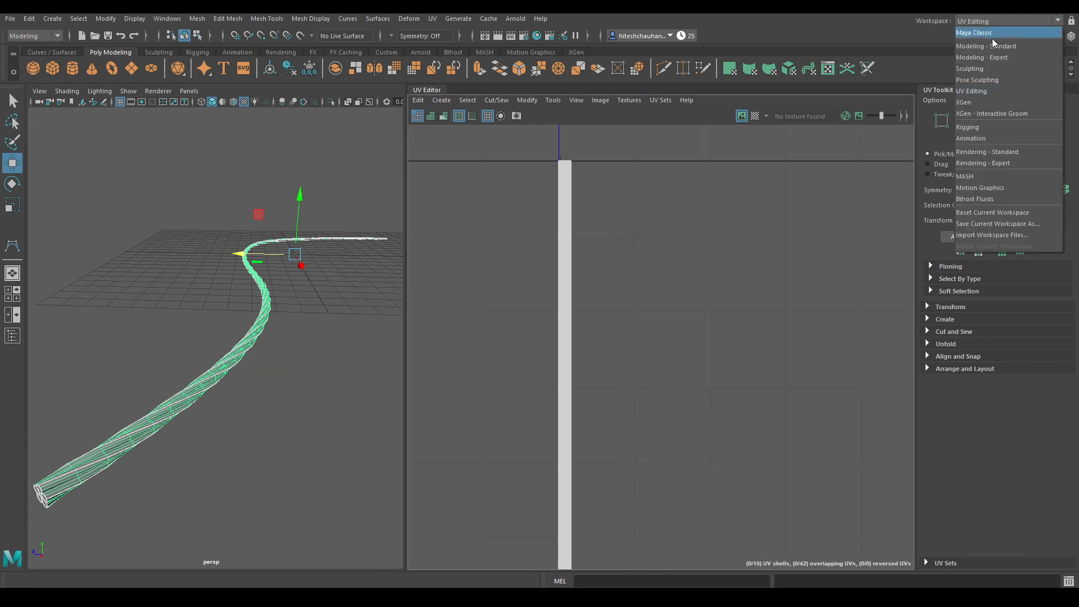
left_click(990, 43)
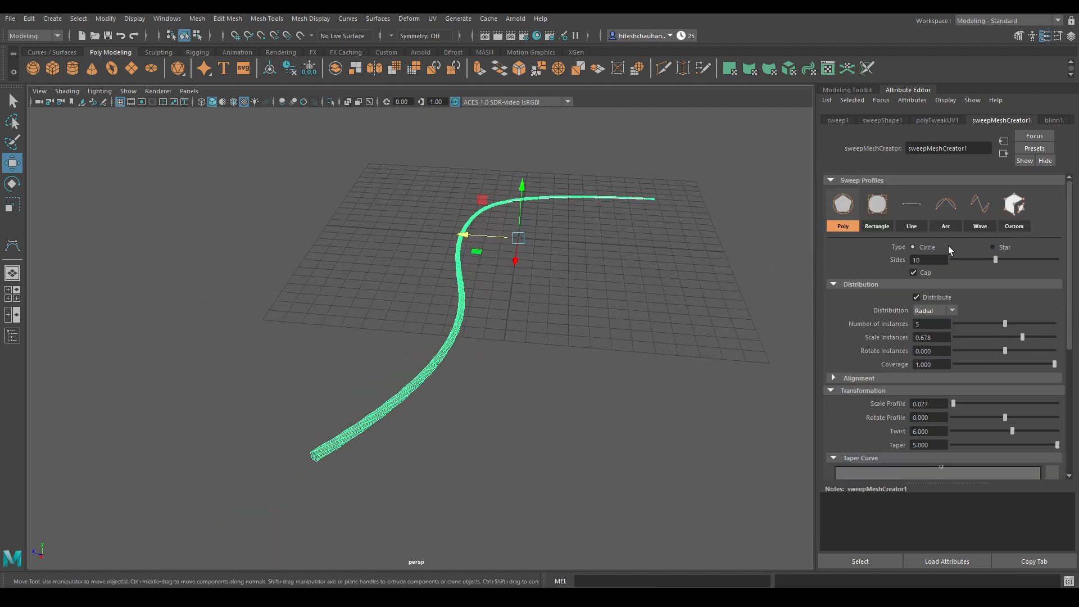
left_click(598, 311)
left_click_drag(615, 430, 157, 137)
key("Delete")
Create a polygon plane at the centre of the empty grid.
left_click_drag(448, 360, 417, 306, "alt")
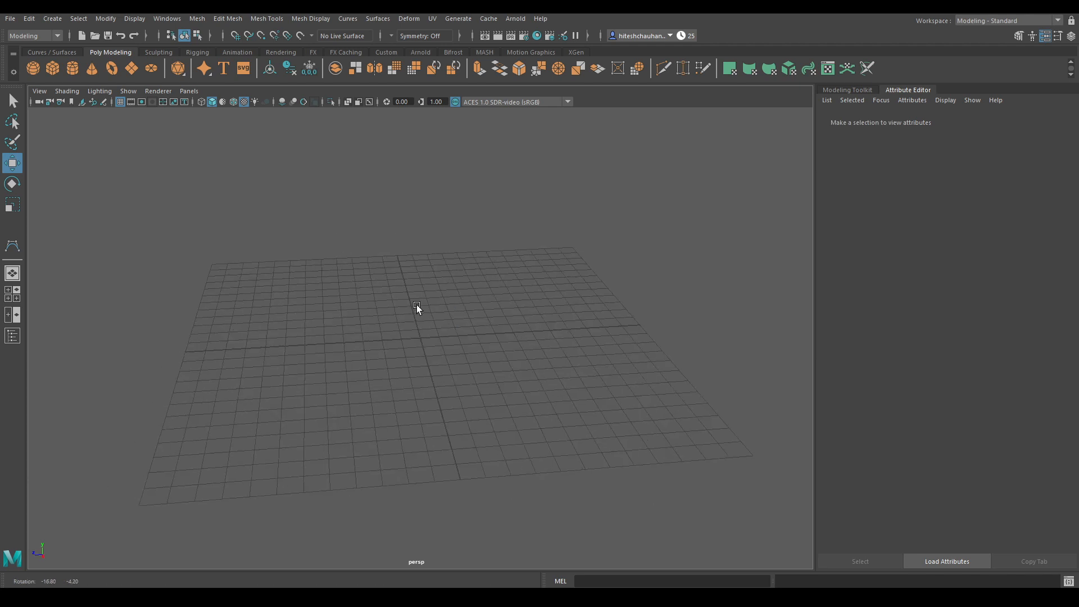
right_click_drag(390, 246, 339, 232, "shift")
left_click_drag(426, 390, 478, 438, "alt")
scroll(478, 438, "up", 3)
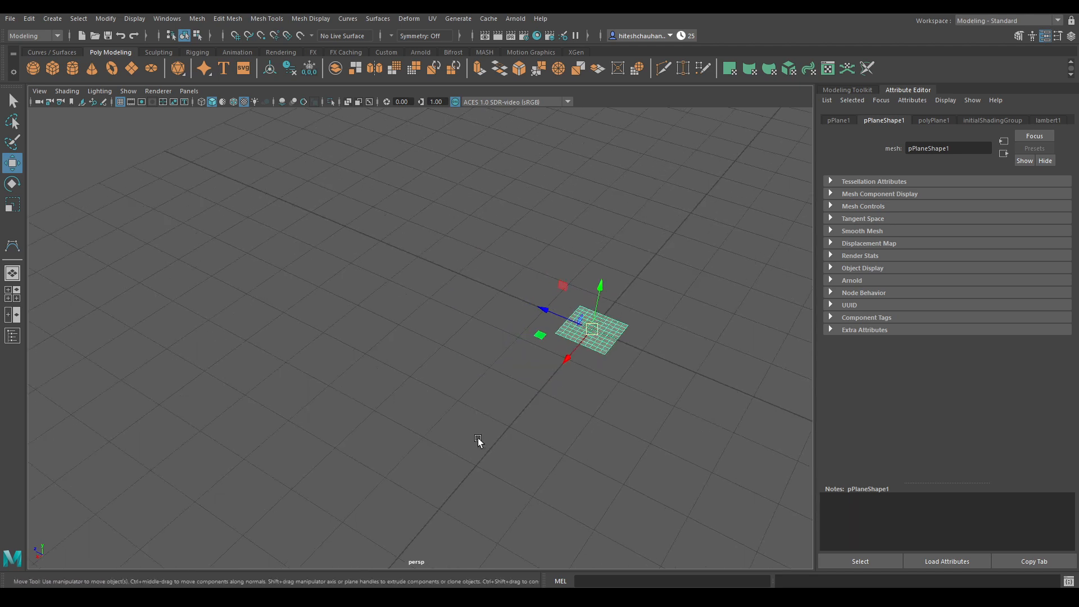
middle_click_drag(478, 437, 499, 376, "alt")
scroll(499, 375, "up", 3)
Delete the blocks of faces at three corners of the polygon plane.
right_click(596, 287)
left_click(591, 354)
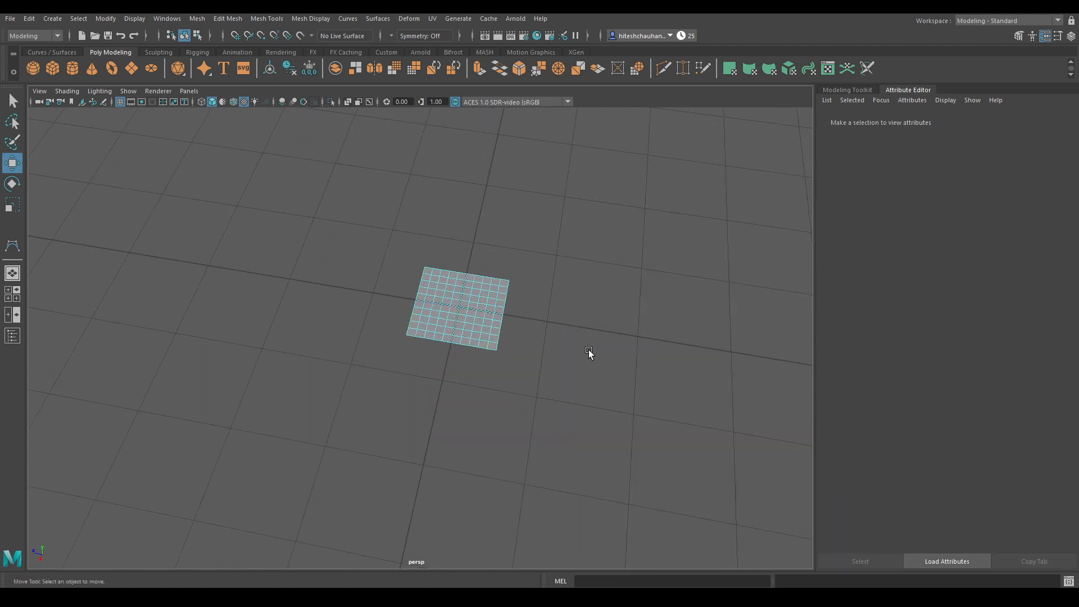
left_click_drag(591, 354, 584, 357, "alt")
left_click_drag(541, 391, 487, 346)
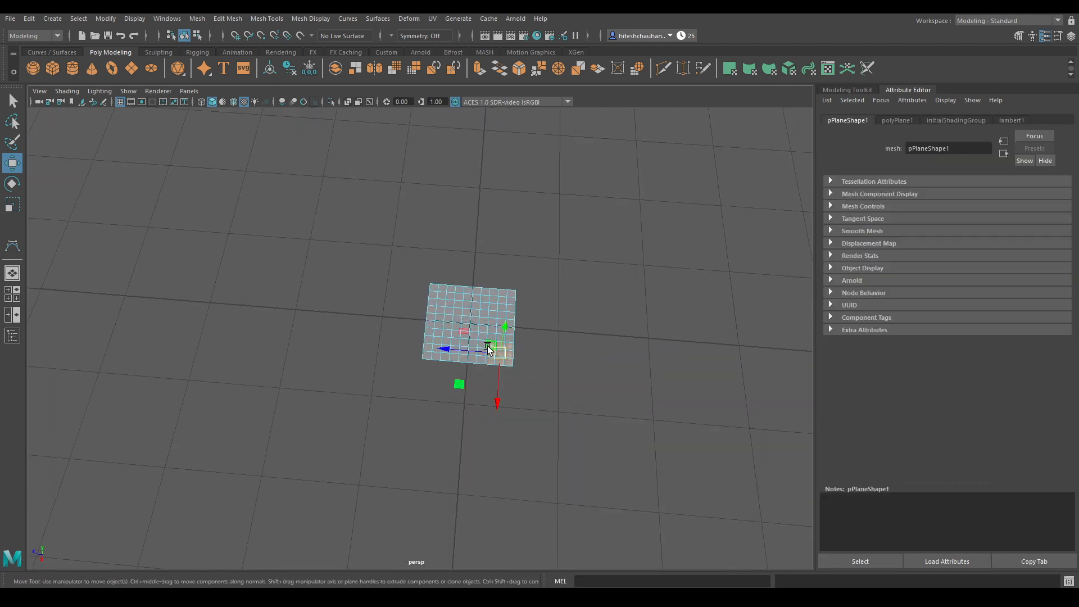
key("Delete")
left_click_drag(444, 300, 449, 303)
key("Delete")
left_click_drag(438, 383, 416, 340)
key("Delete")
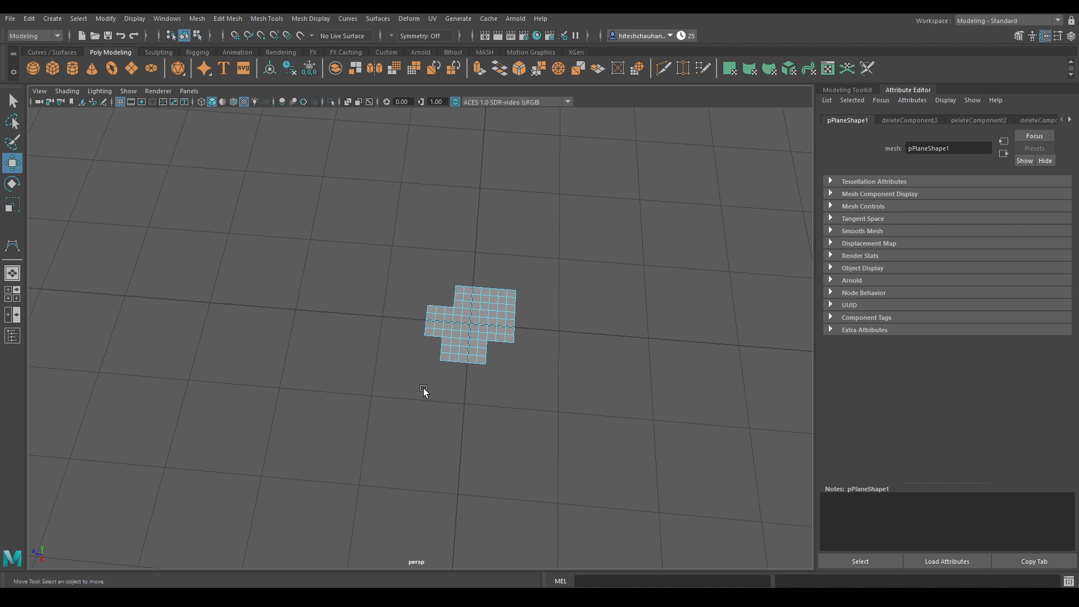
Delete the faces at the plane's remaining corner to complete a cross shape.
left_click_drag(528, 271, 495, 308)
key("Delete")
key("Delete")
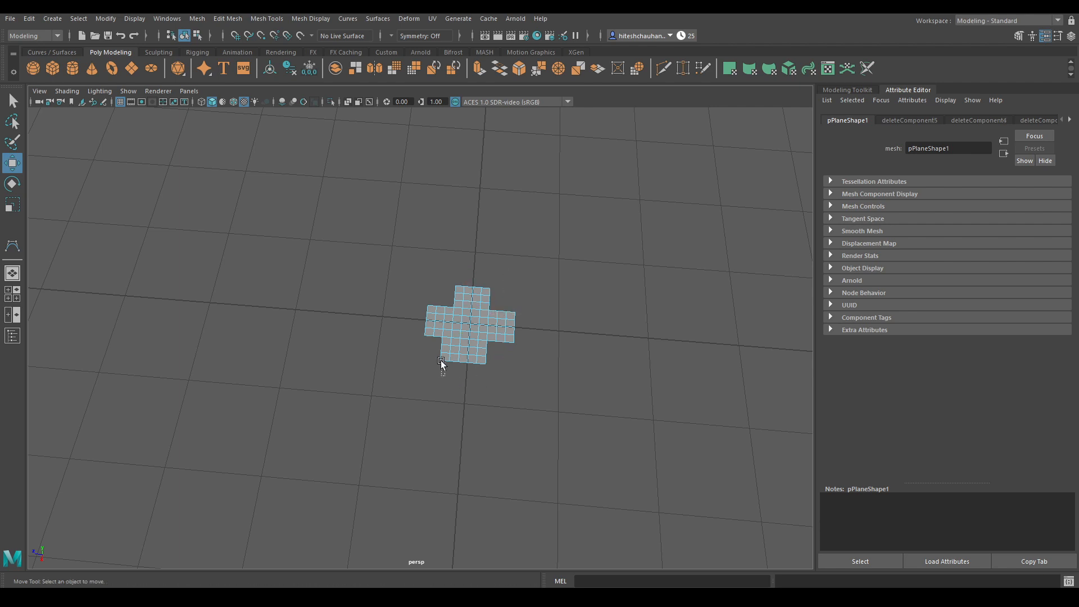
left_click_drag(450, 339, 394, 400)
key("Delete")
Return the cross-shaped plane to object mode and create a Sweep Mesh along a straight curve.
left_click_drag(479, 356, 517, 194, "alt")
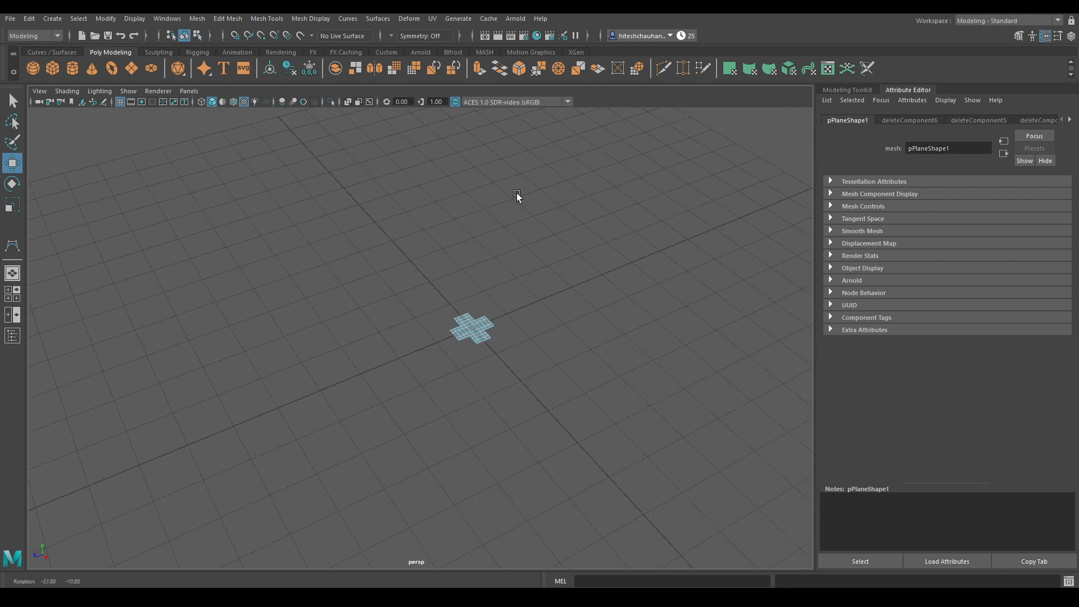
right_click_drag(521, 194, 568, 176)
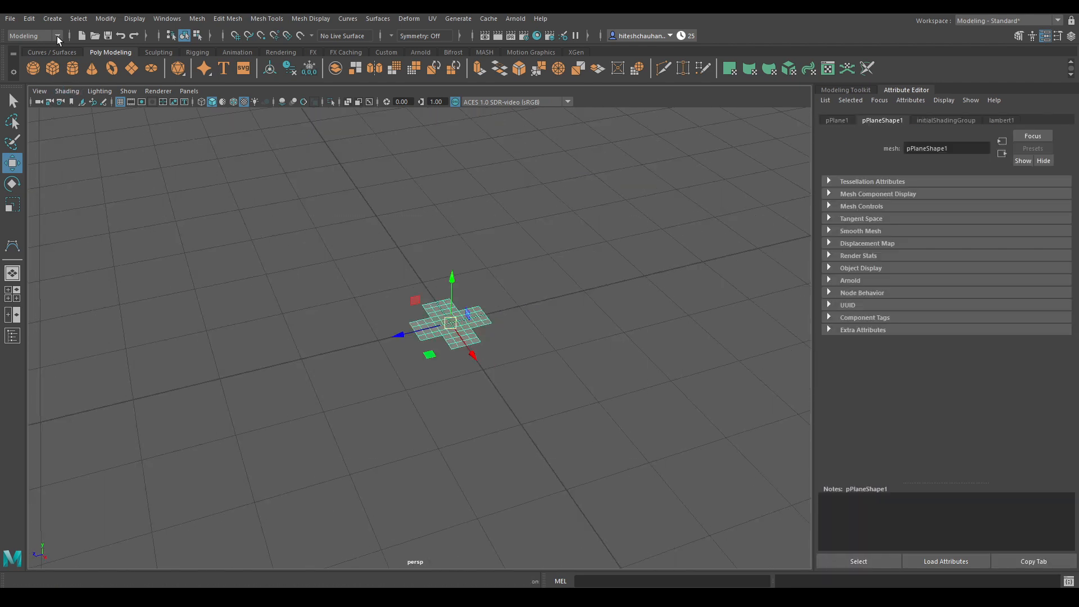
left_click(53, 19)
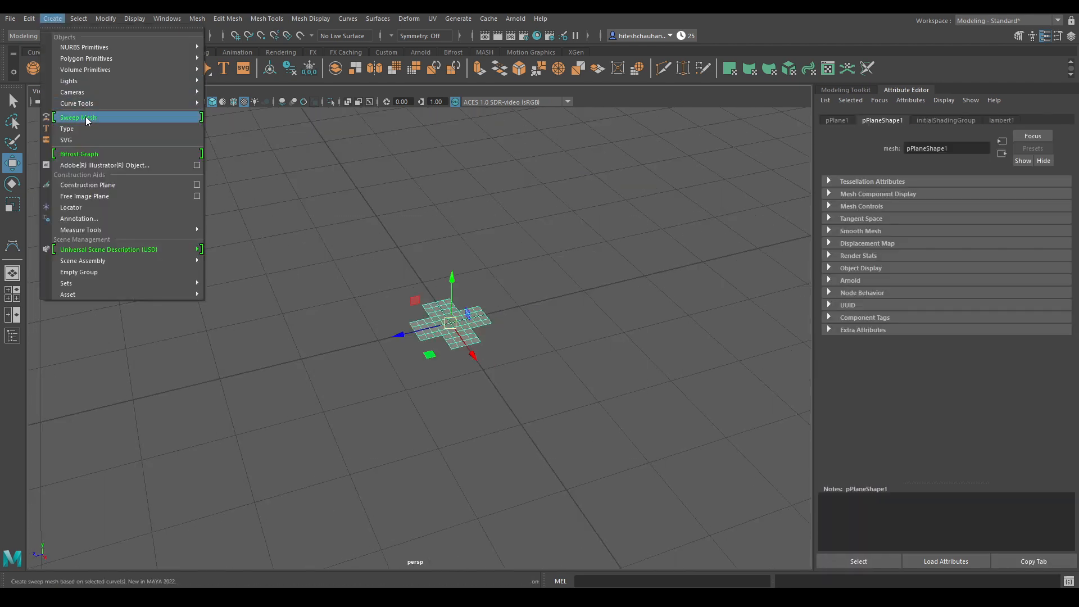
left_click(86, 116)
key("1")
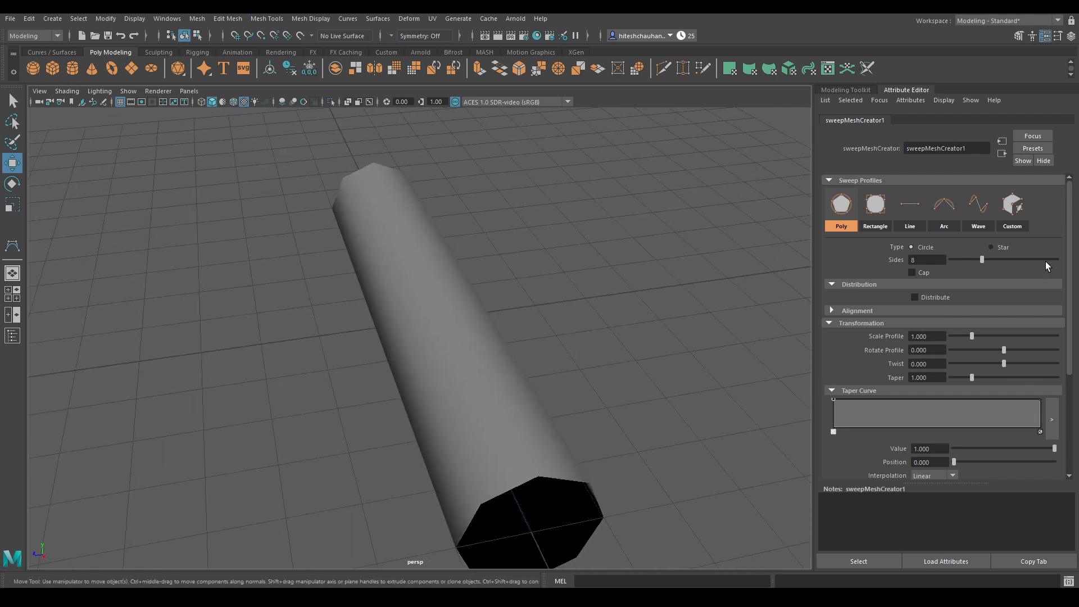
Set the sweep profile to Custom with type Poly Object, using the cross-shaped plane as the profile.
left_click(1013, 212)
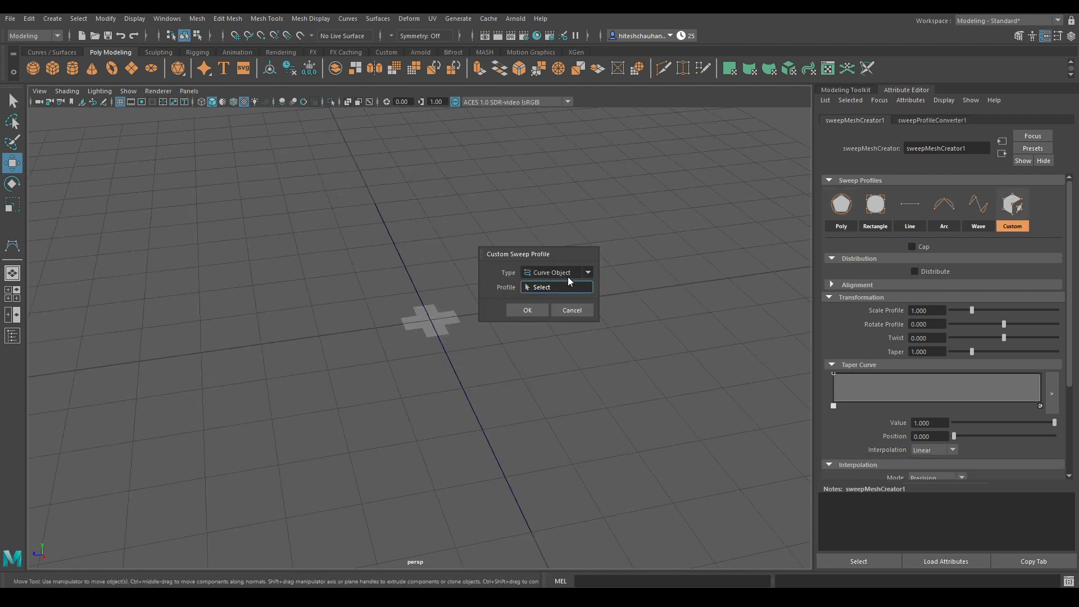
left_click(587, 273)
left_click(573, 291)
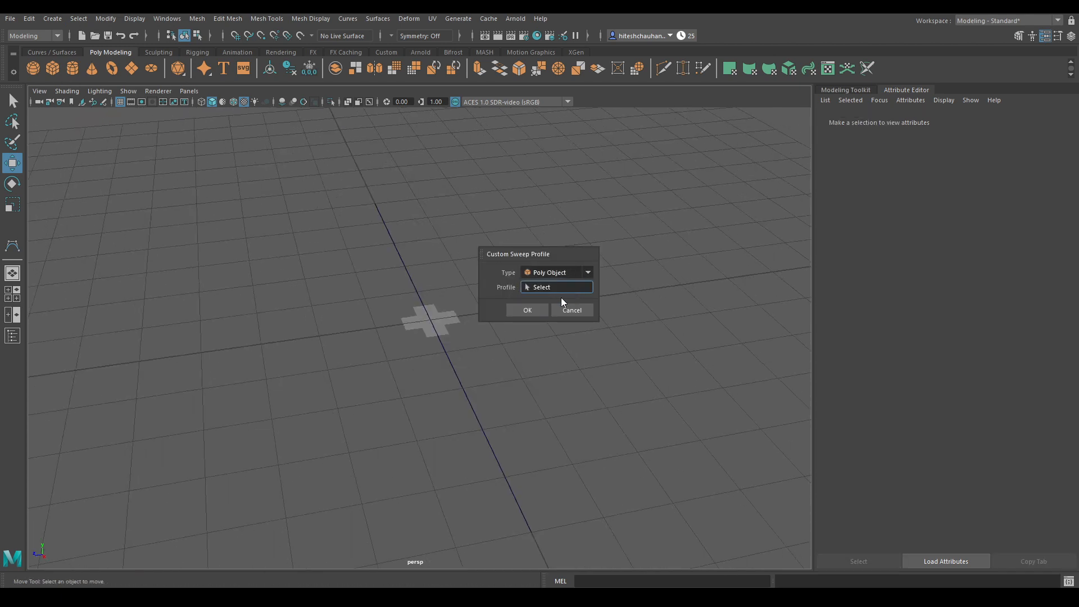
left_click(445, 317)
left_click(528, 310)
Move the cross-shaped profile plane sideways, clear of the swept mesh.
left_click_drag(544, 351, 589, 345, "alt")
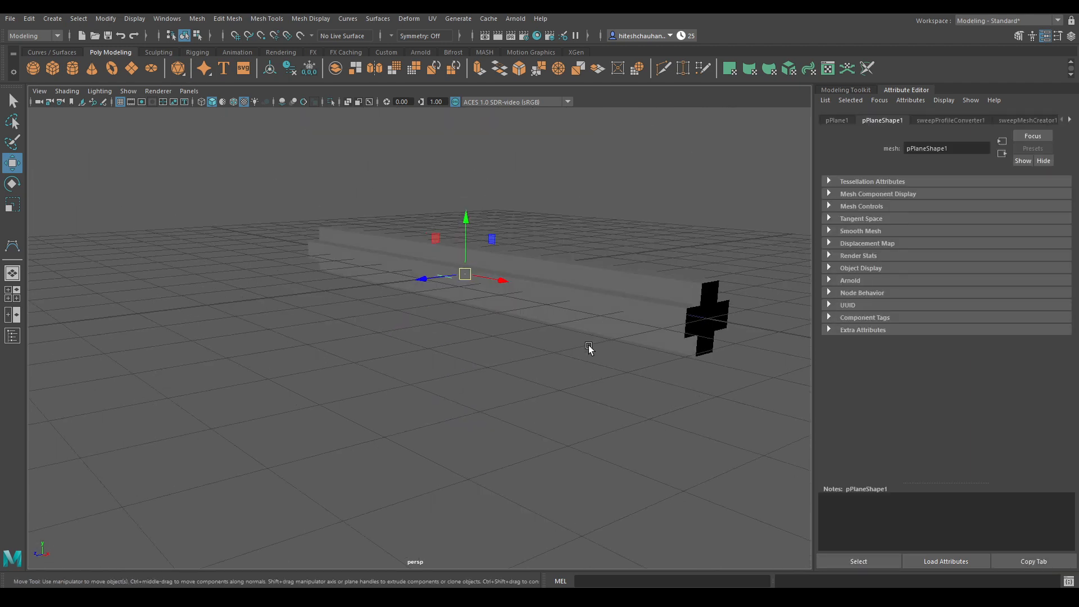
middle_click_drag(588, 346, 477, 224, "alt")
left_click_drag(476, 224, 404, 315, "alt")
left_click_drag(211, 363, 683, 267)
Delete small blocks of faces from the cross plane's arms to give the swept profile a stepped outline, and return to object mode.
right_click(722, 194)
left_click(703, 272)
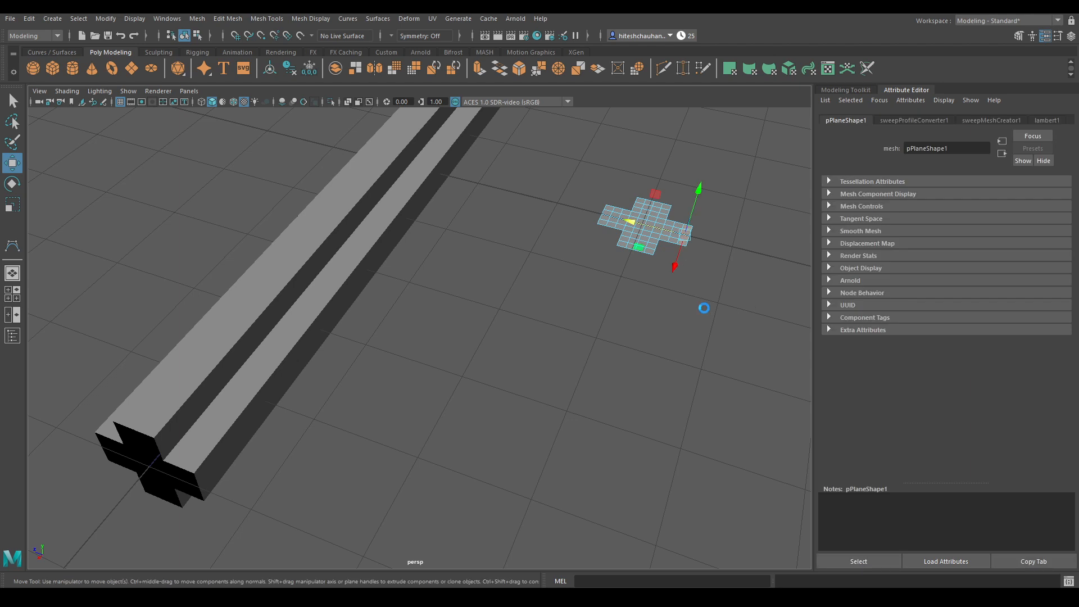
left_click_drag(704, 308, 326, 272, "alt")
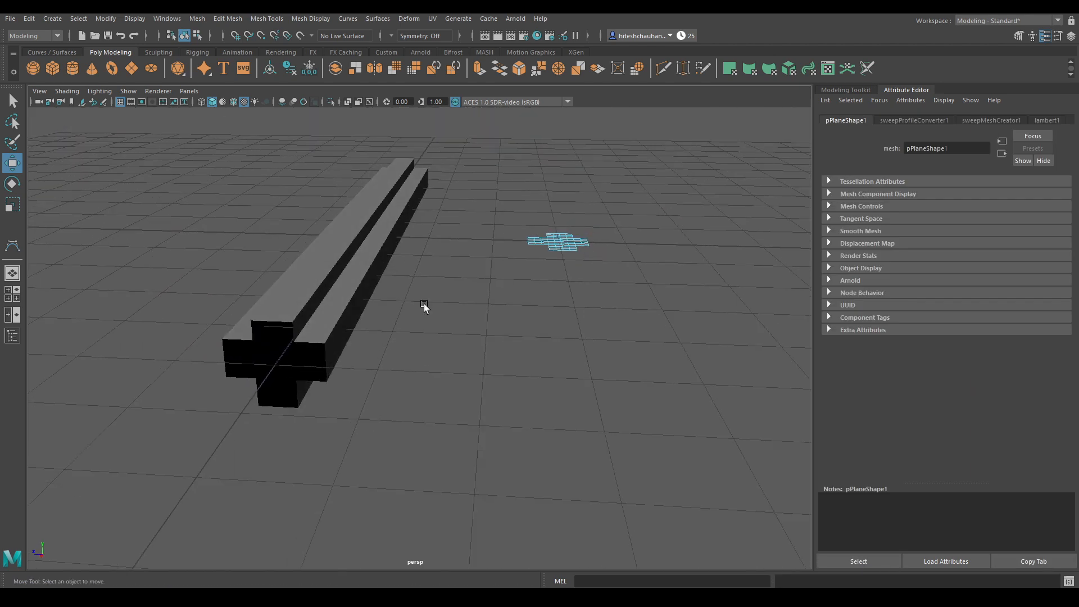
left_click_drag(425, 306, 536, 313, "alt")
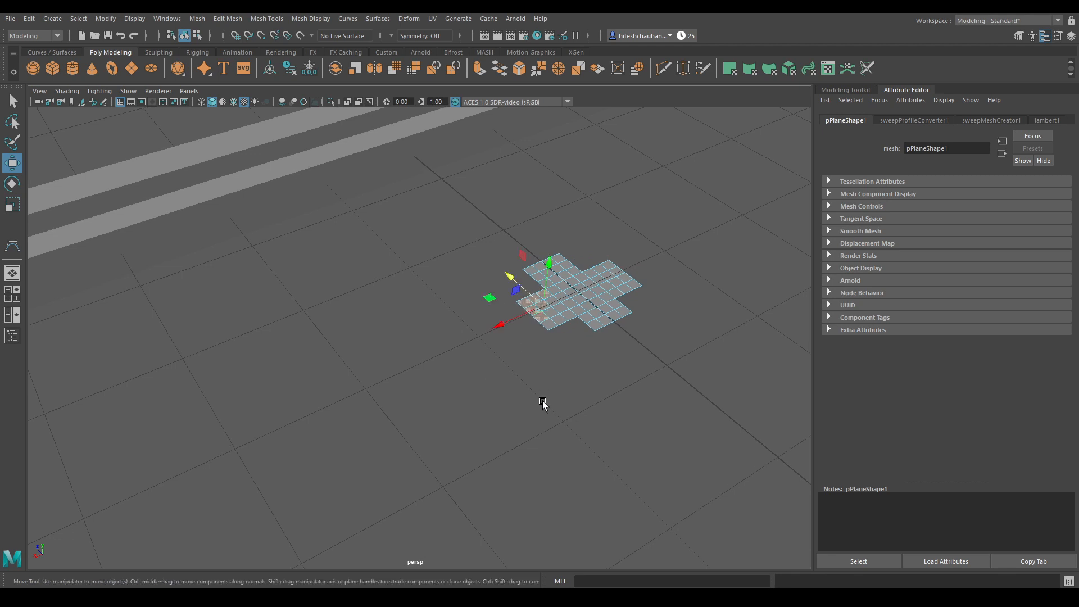
key("Delete")
left_click_drag(541, 364, 501, 285, "alt")
left_click_drag(452, 238, 470, 273)
key("Delete")
right_click_drag(442, 204, 494, 188)
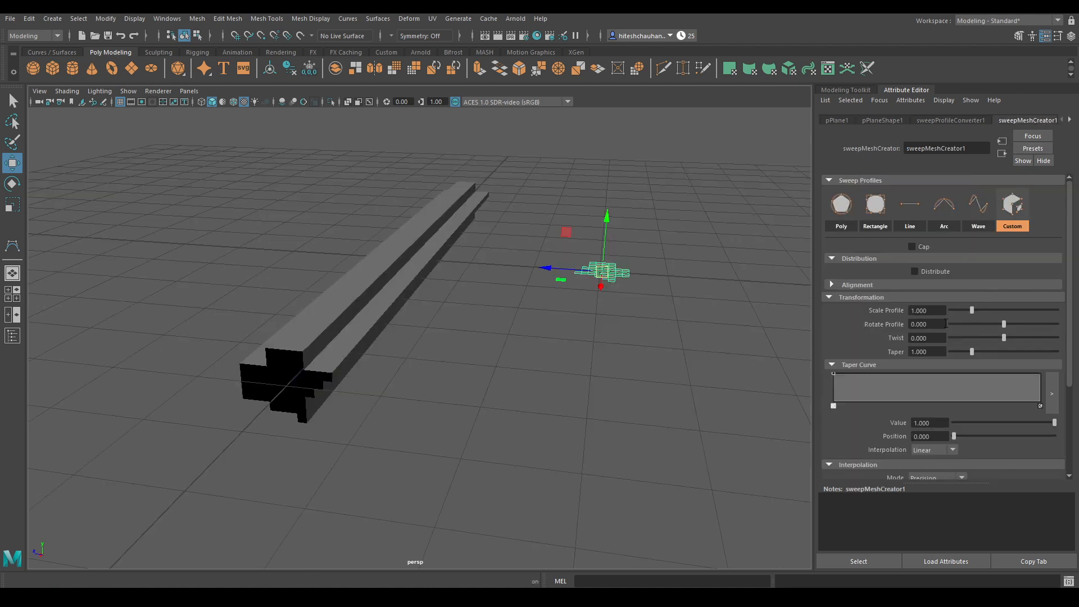
Set the sweep's Rotate Profile to 90.
scroll(969, 407, "down", 4)
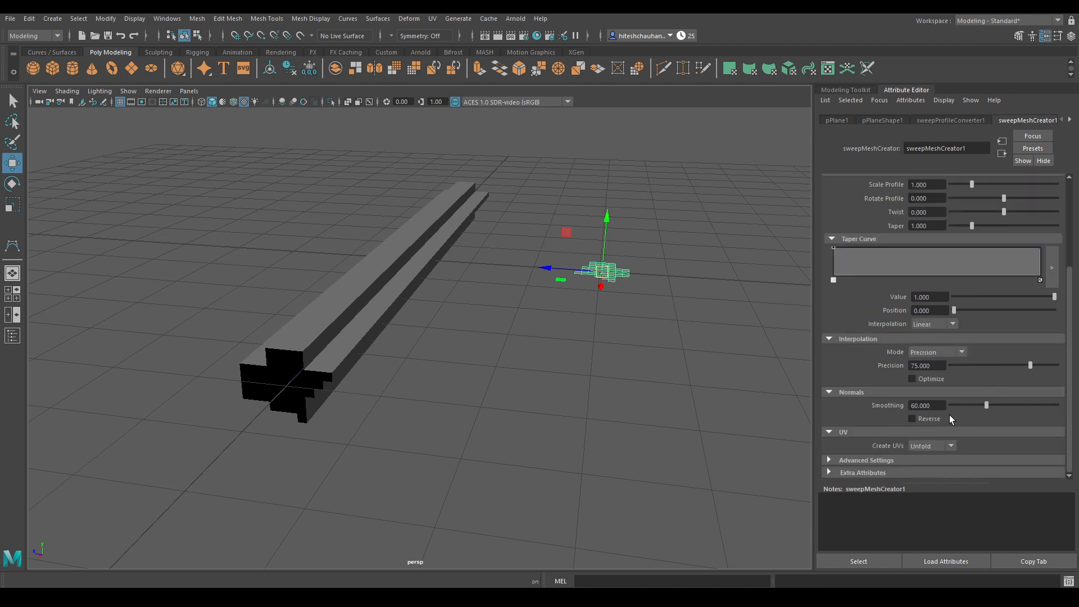
scroll(986, 260, "up", 4)
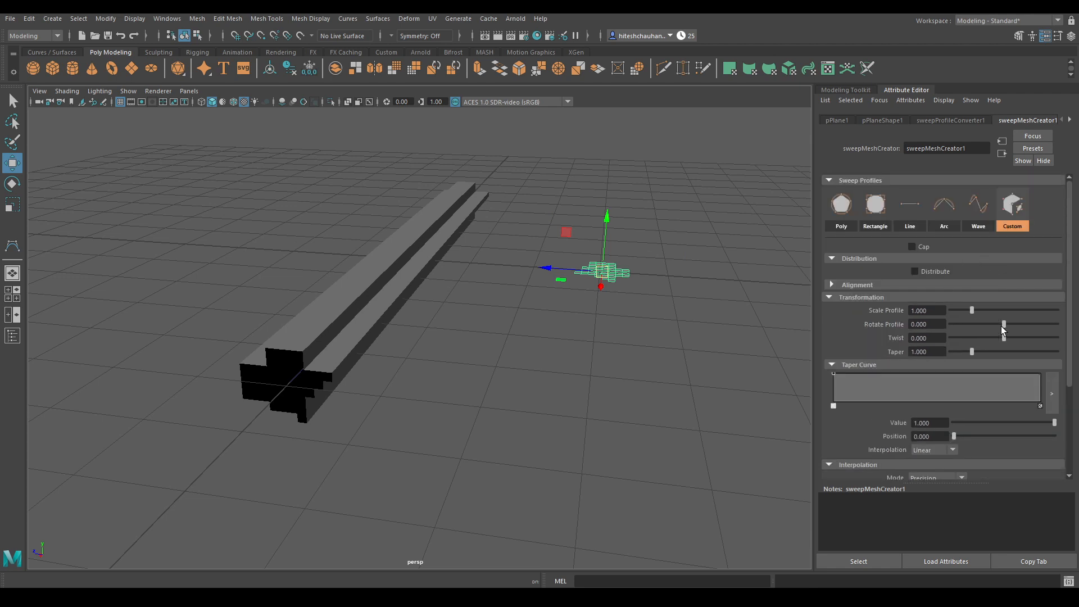
left_click_drag(1004, 325, 1017, 325)
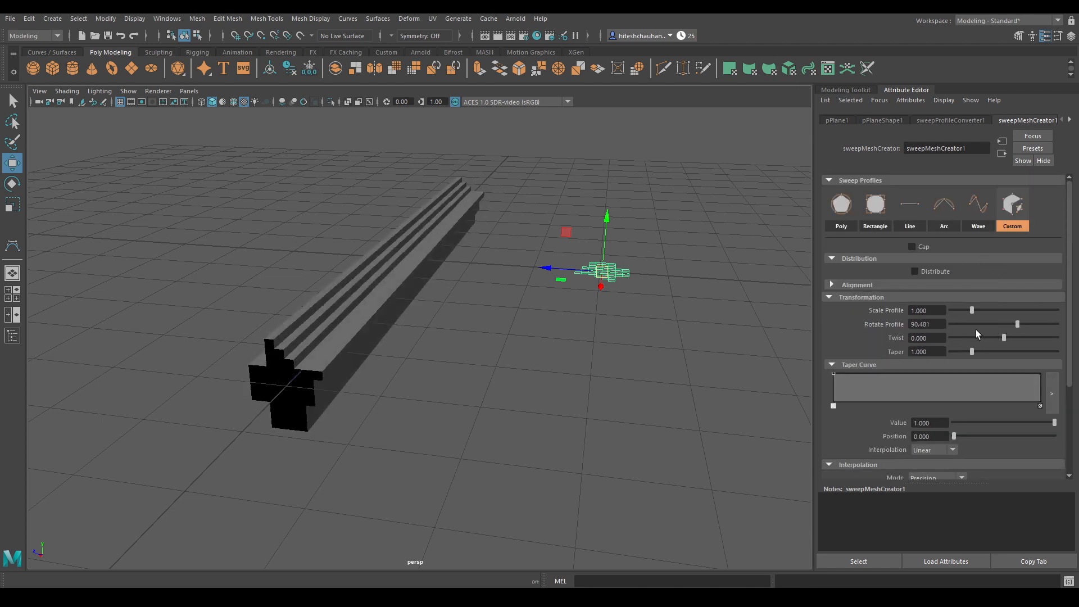
double_click(928, 324)
type("90")
key("Return")
Twist the custom-profile sweep to 1.037 and set its interpolation Precision to 85.
left_click_drag(1004, 338, 1031, 339)
scroll(994, 403, "down", 5)
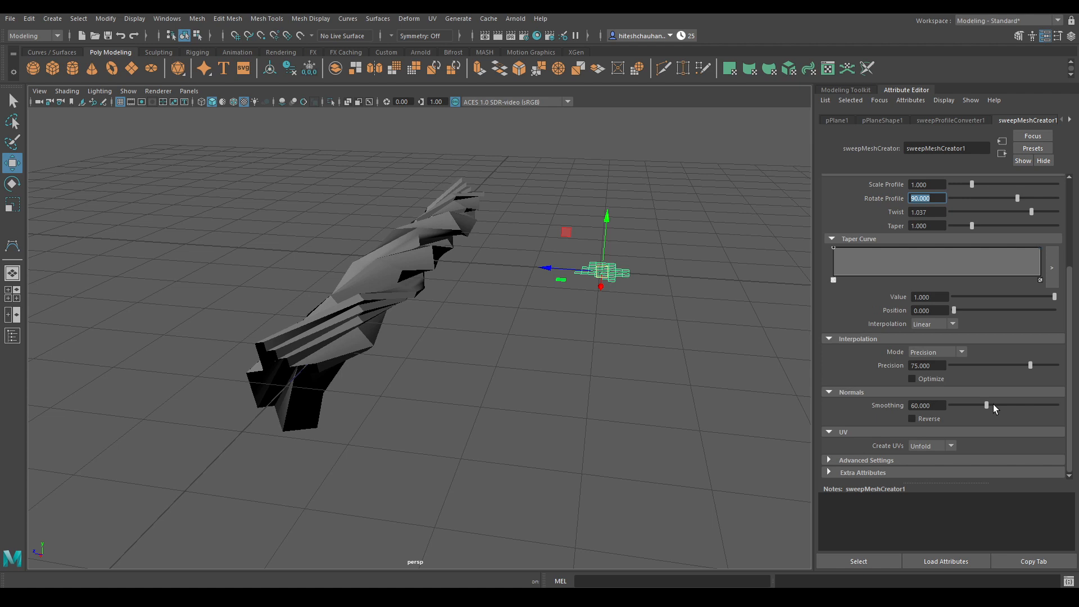
double_click(927, 365)
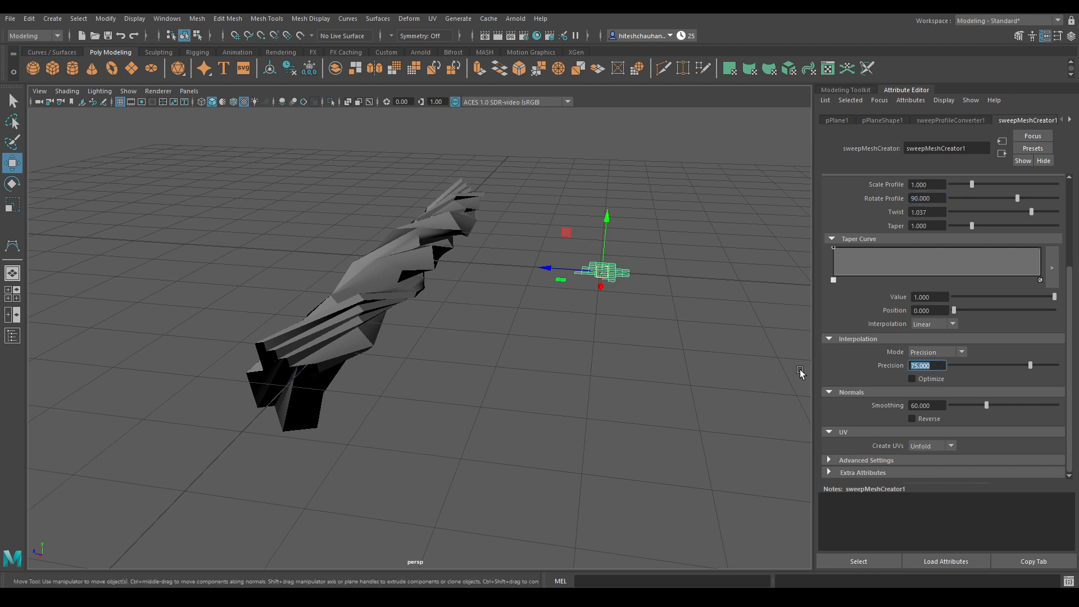
type("85")
key("Return")
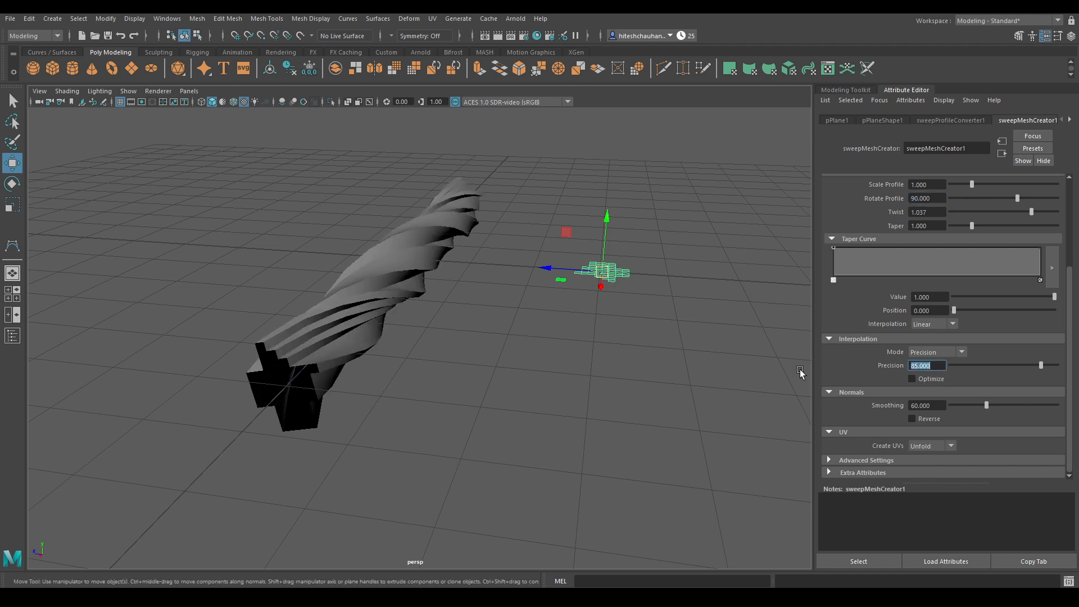
Raise the sweep's interpolation Precision to 100.
scroll(800, 369, "up", 2)
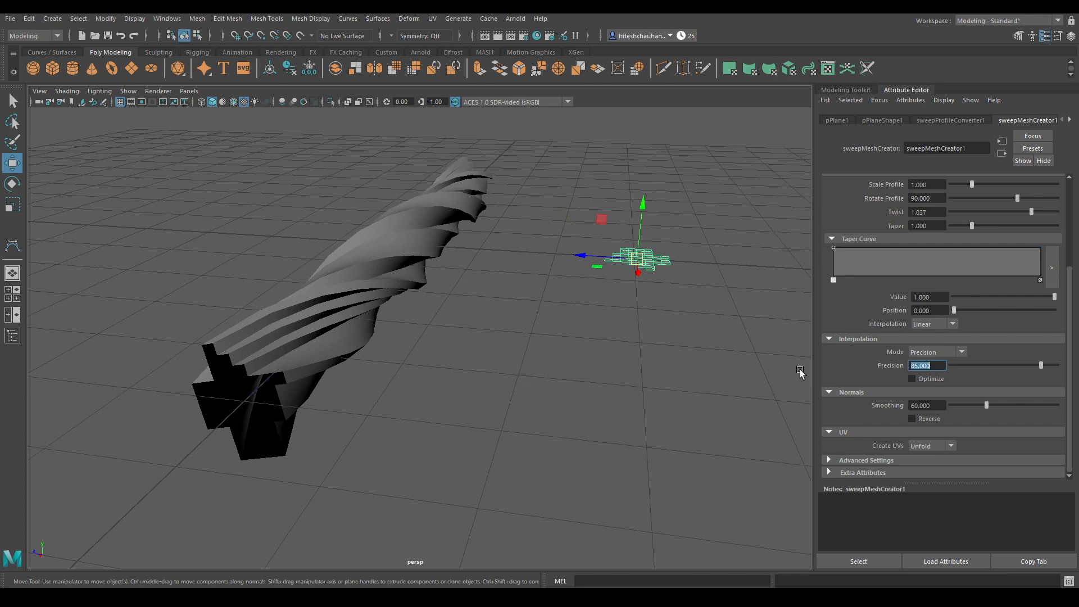
type("100")
key("Return")
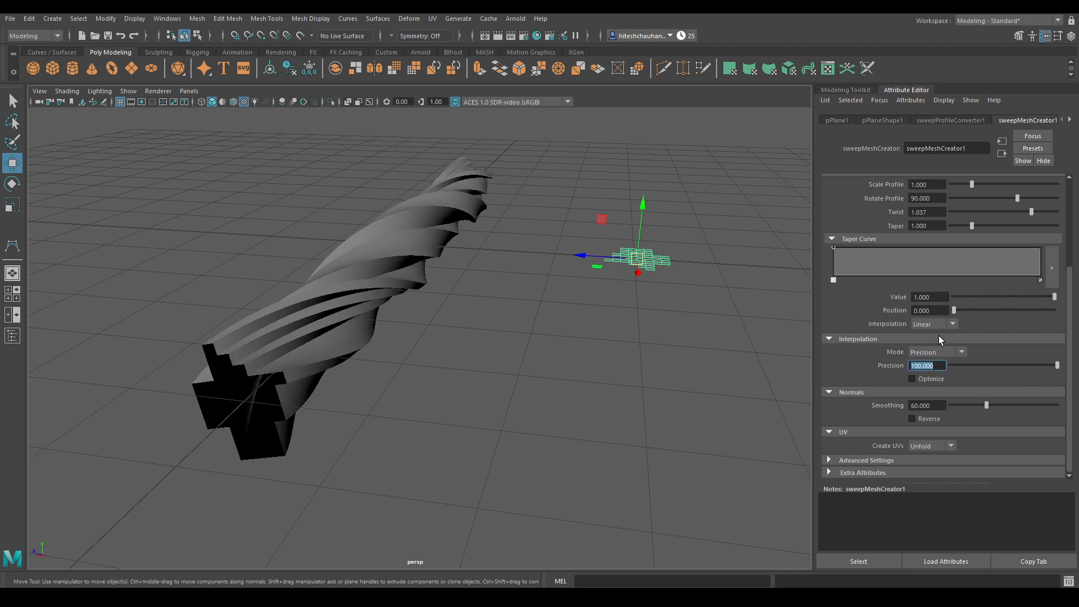
Turn on wireframe on shaded display and inspect the edge density of the twisted sweep up close.
scroll(413, 265, "down", 3)
mouse_move(410, 263)
left_mouse_down("alt")
mouse_move(389, 225)
mouse_move(405, 253)
left_mouse_up("alt")
left_click(232, 103)
left_click_drag(245, 152, 285, 205, "alt")
scroll(361, 365, "up", 5)
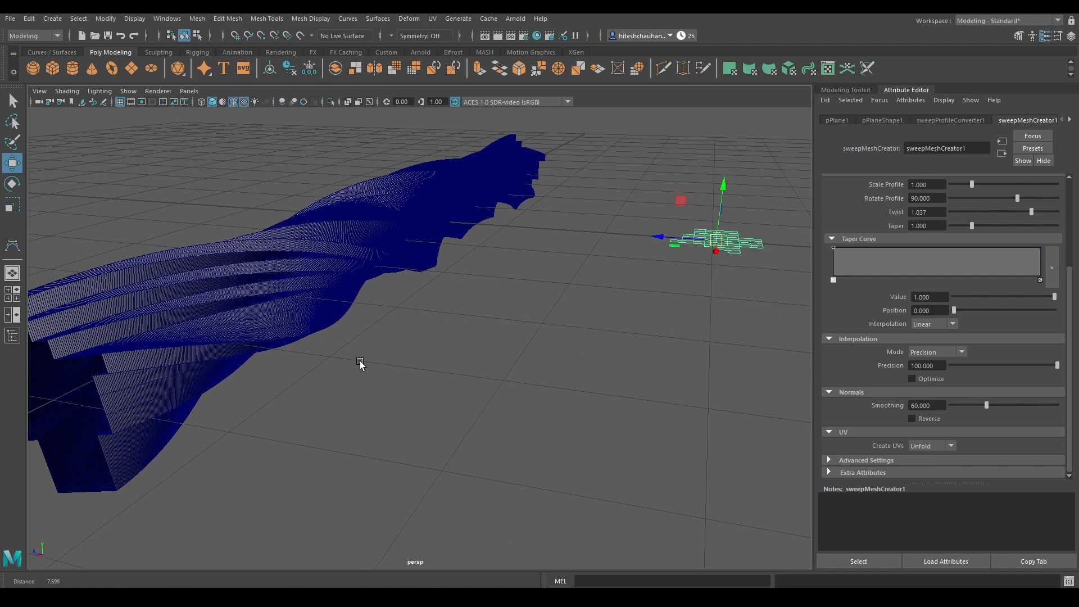
middle_click_drag(362, 365, 413, 354, "alt")
left_click_drag(412, 355, 511, 339, "alt")
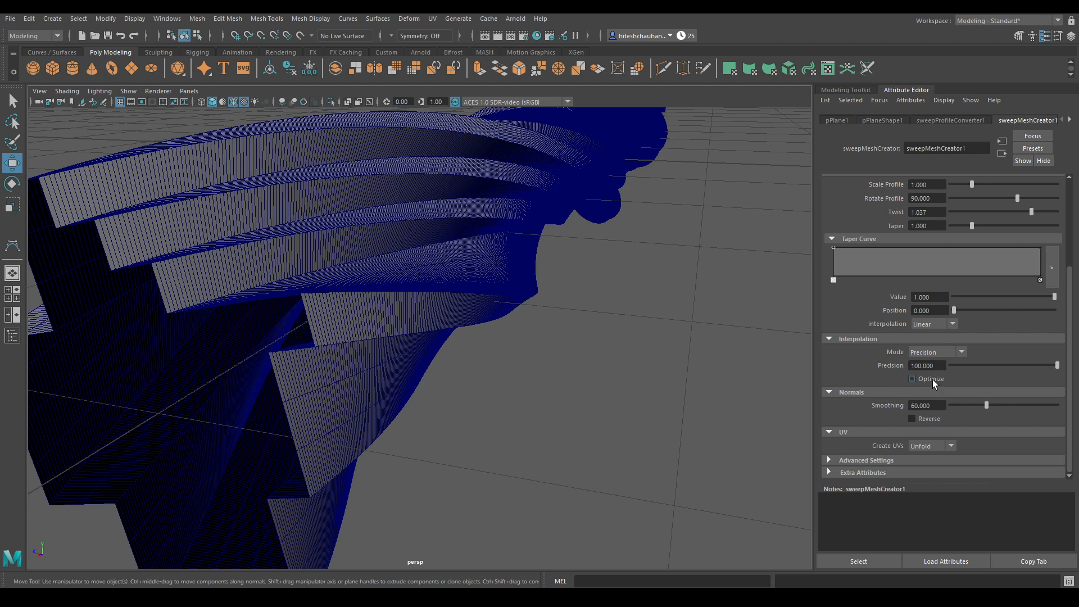
Enable Optimize in the sweep's Interpolation settings and inspect the simplified edge layout.
left_click(912, 379)
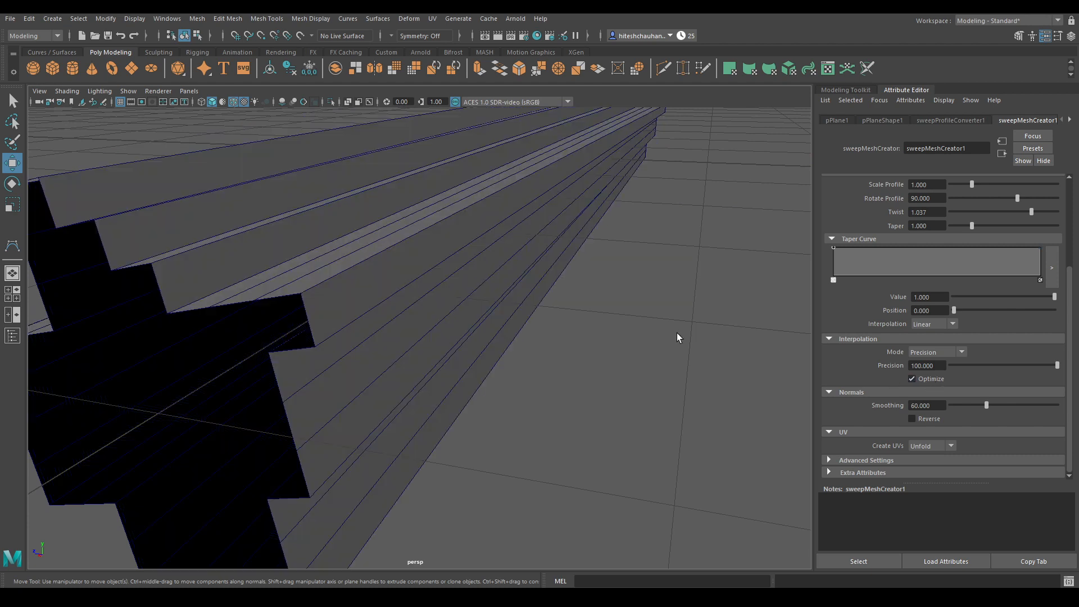
scroll(639, 376, "down", 5)
left_click_drag(518, 282, 568, 297, "alt")
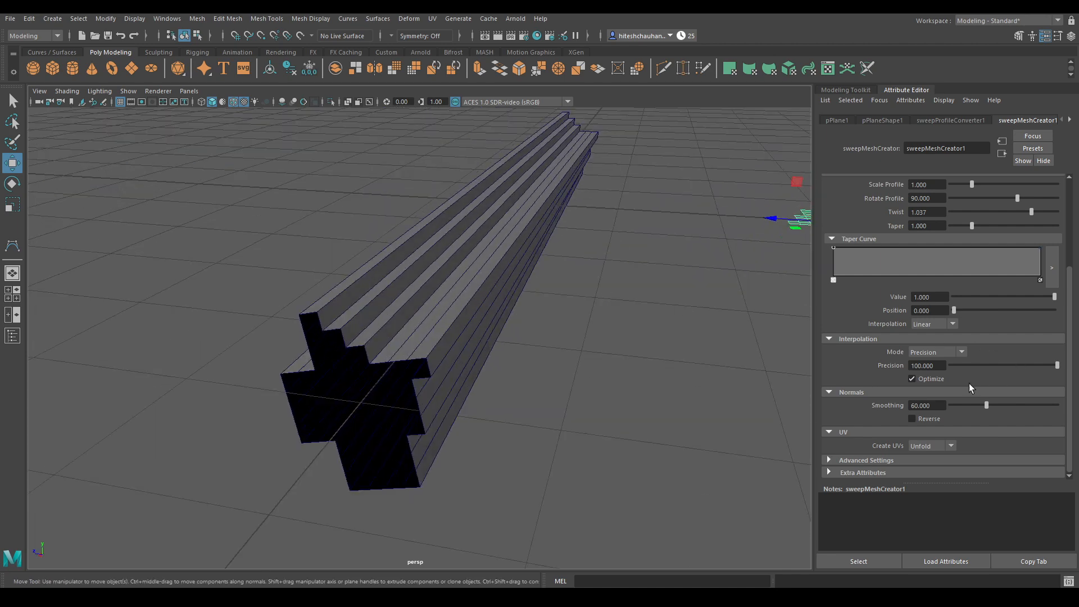
scroll(897, 358, "up", 2)
left_click_drag(581, 336, 569, 345, "alt")
scroll(974, 353, "up", 1)
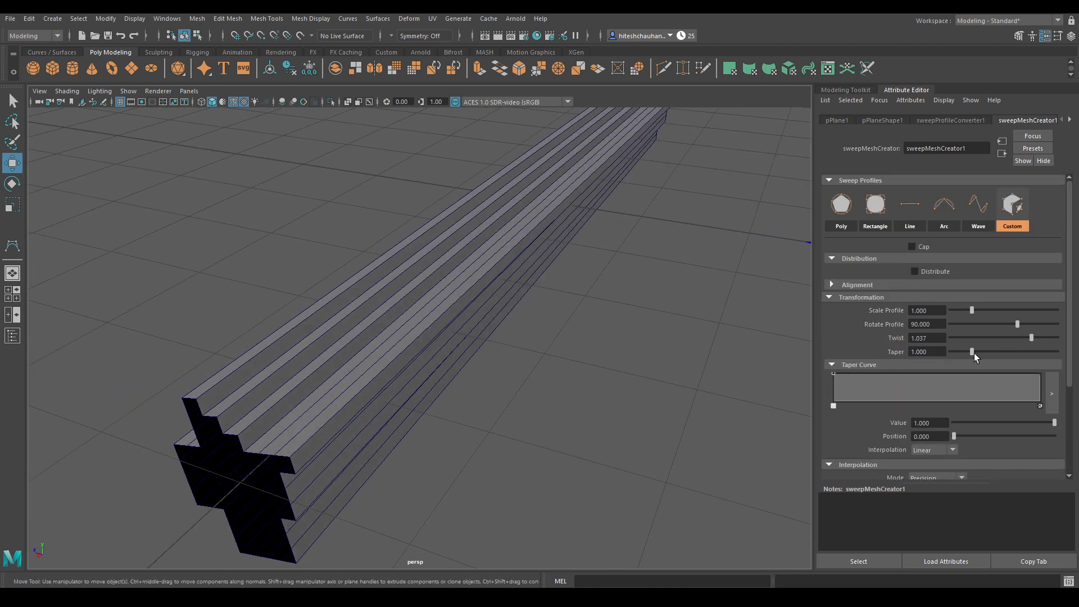
Set the sweep's Twist to 0.
double_click(937, 335)
type("0")
key("Return")
Select the swept mesh together with its profile plane and examine the untwisted shape from several angles.
left_click_drag(523, 403, 524, 224, "alt")
left_click(590, 188)
left_click_drag(590, 188, 634, 393, "alt")
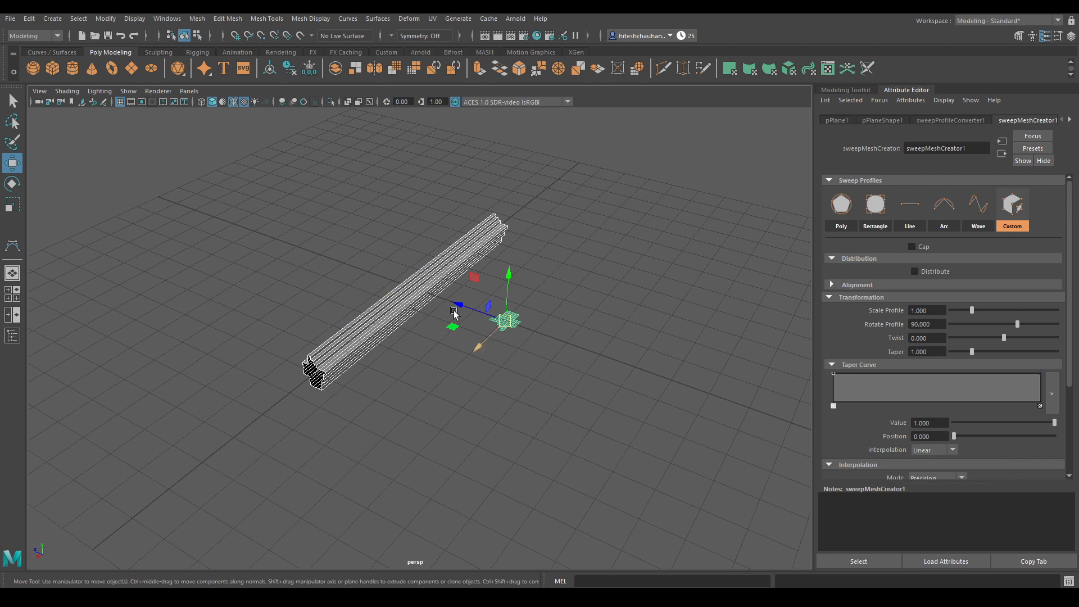
middle_click_drag(407, 264, 410, 277, "alt")
right_click_drag(409, 278, 442, 350, "alt")
left_click_drag(443, 354, 468, 411, "alt")
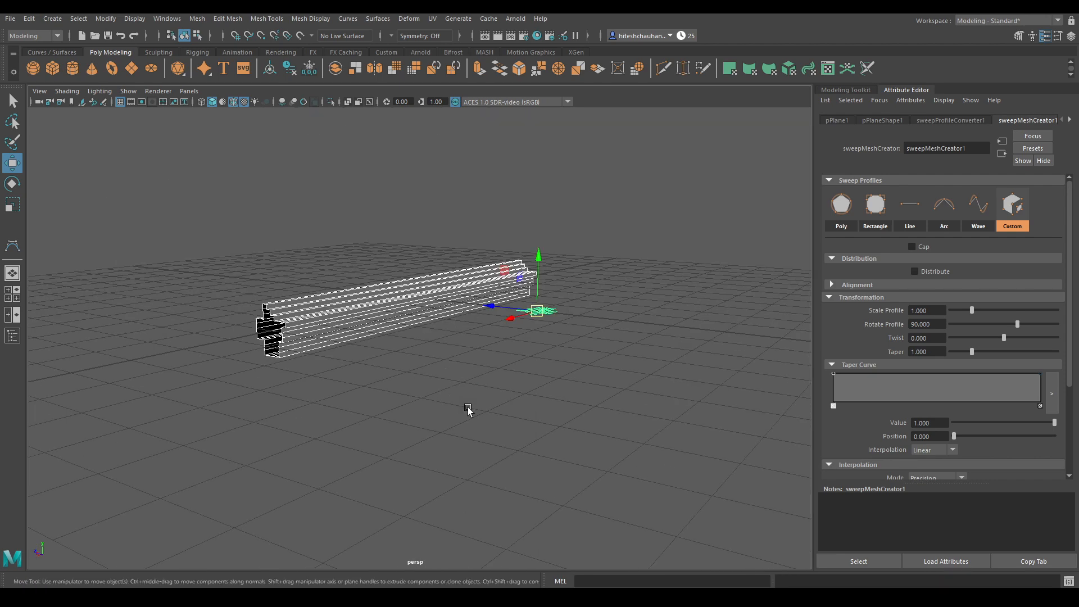